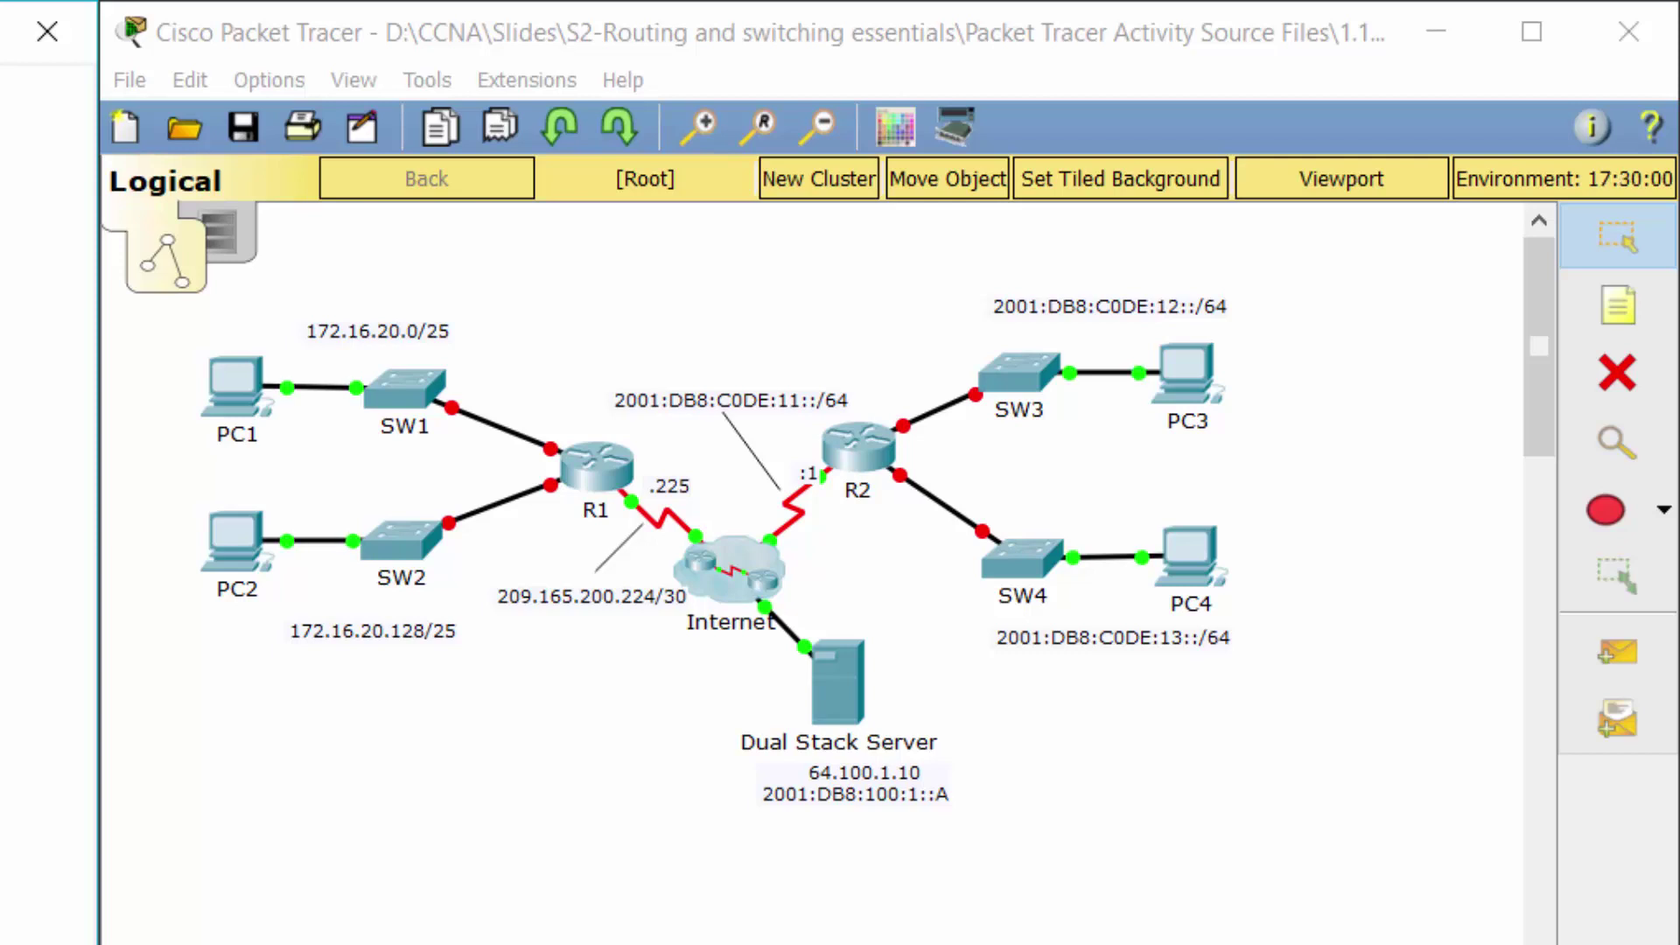
Step: Open R1's CLI, log in, and enter privileged and global configuration mode
{"action": "left_click", "coordinate": [597, 464]}
{"action": "left_click_drag", "start_coordinate": [919, 197], "coordinate": [1042, 114]}
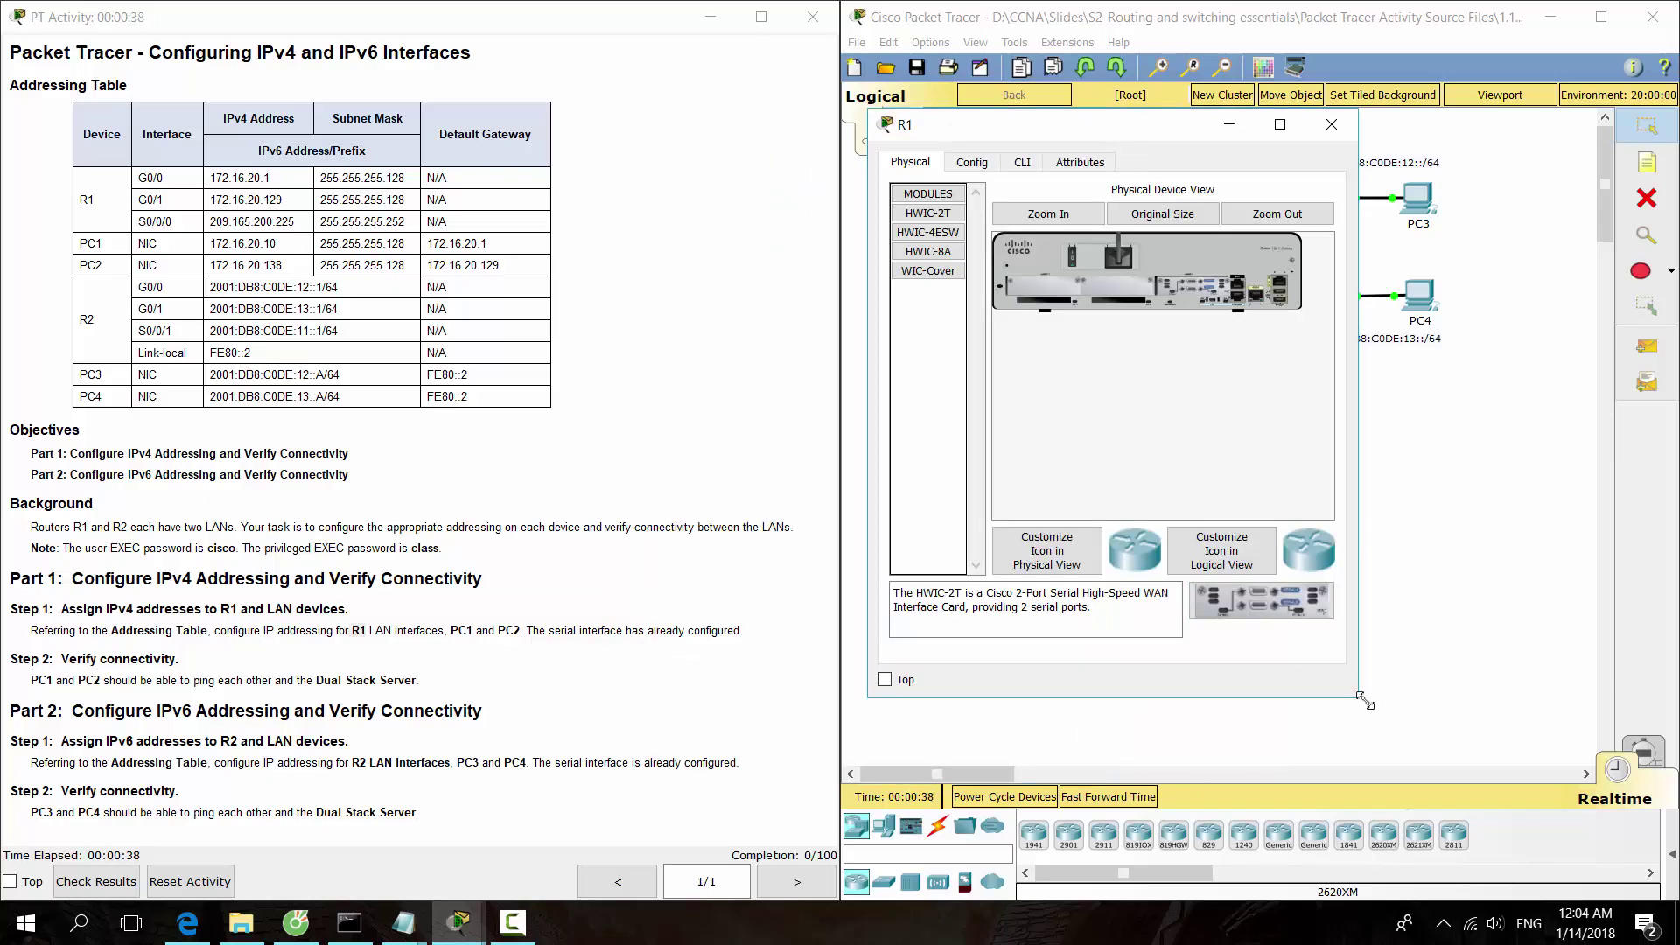
{"action": "left_click_drag", "start_coordinate": [1438, 740], "coordinate": [1580, 768]}
{"action": "left_click", "coordinate": [1022, 162]}
{"action": "key", "text": "Return"}
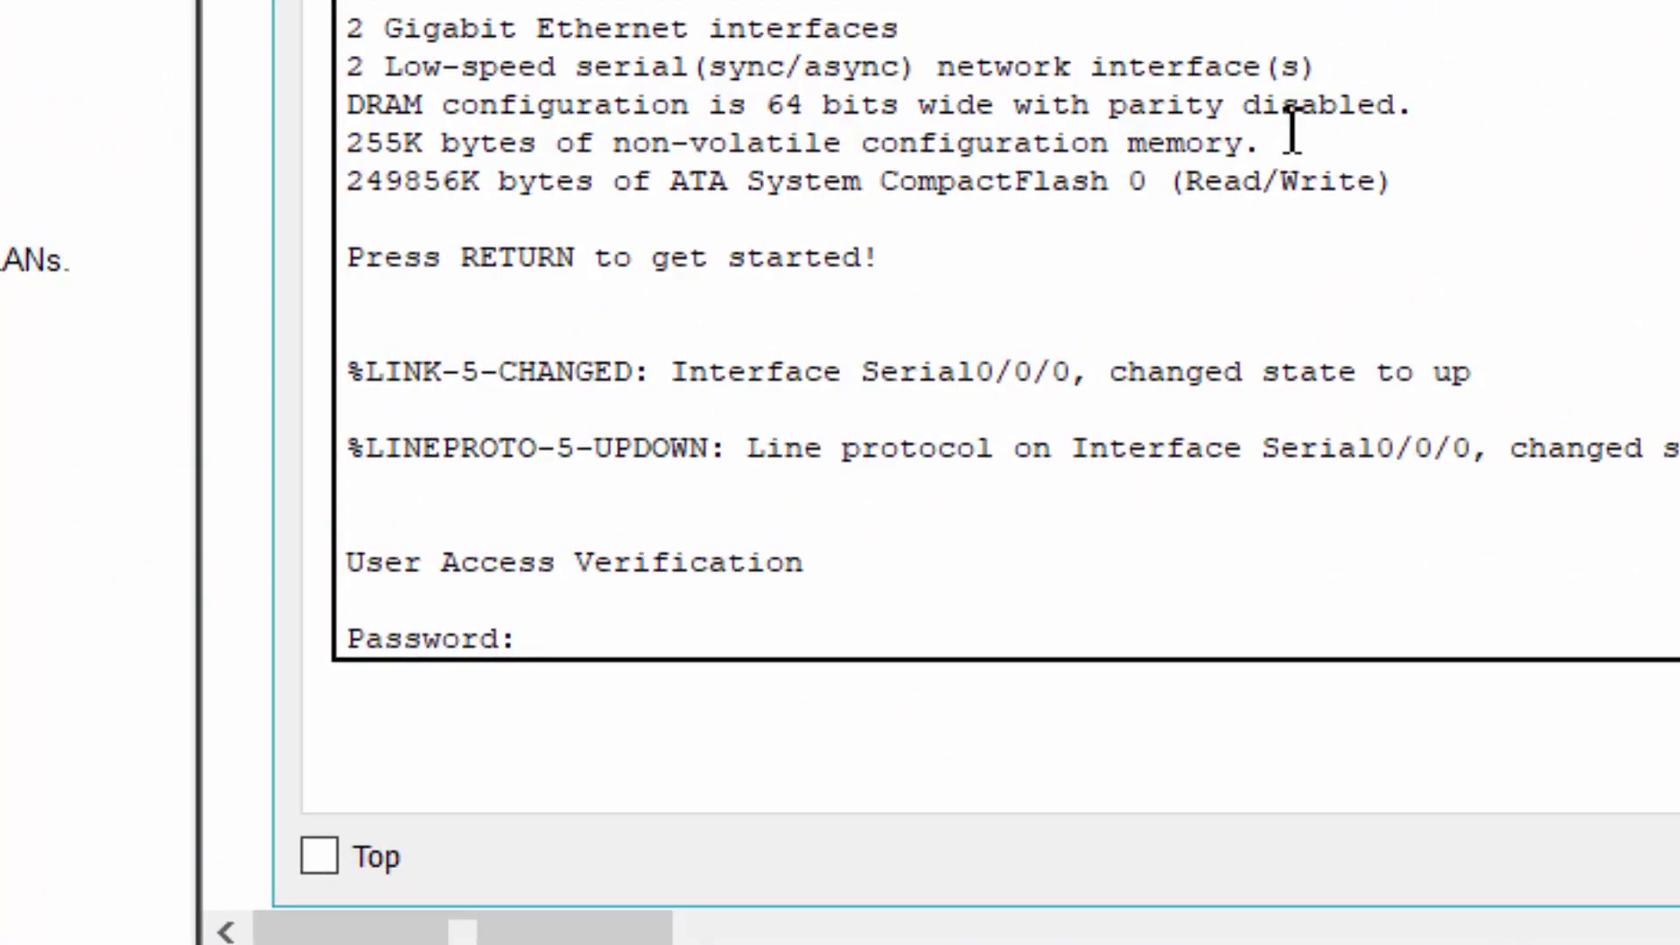
{"action": "key", "text": "Return"}
{"action": "key", "text": "Return"}
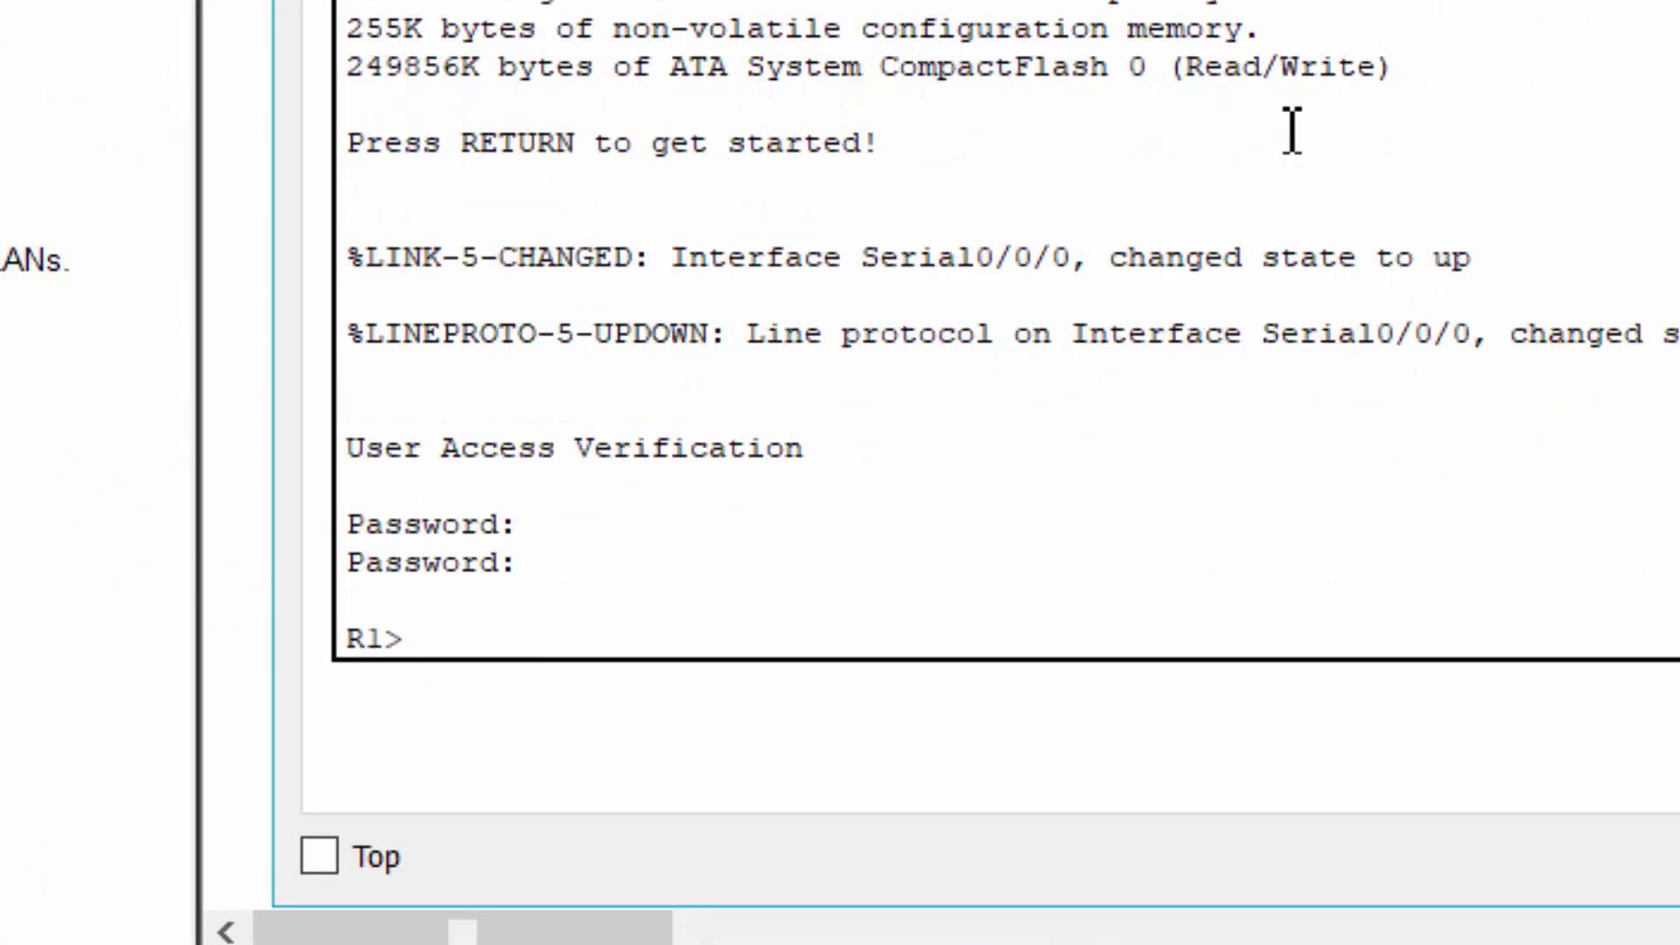
{"action": "type", "text": "ena"}
{"action": "key", "text": "Return"}
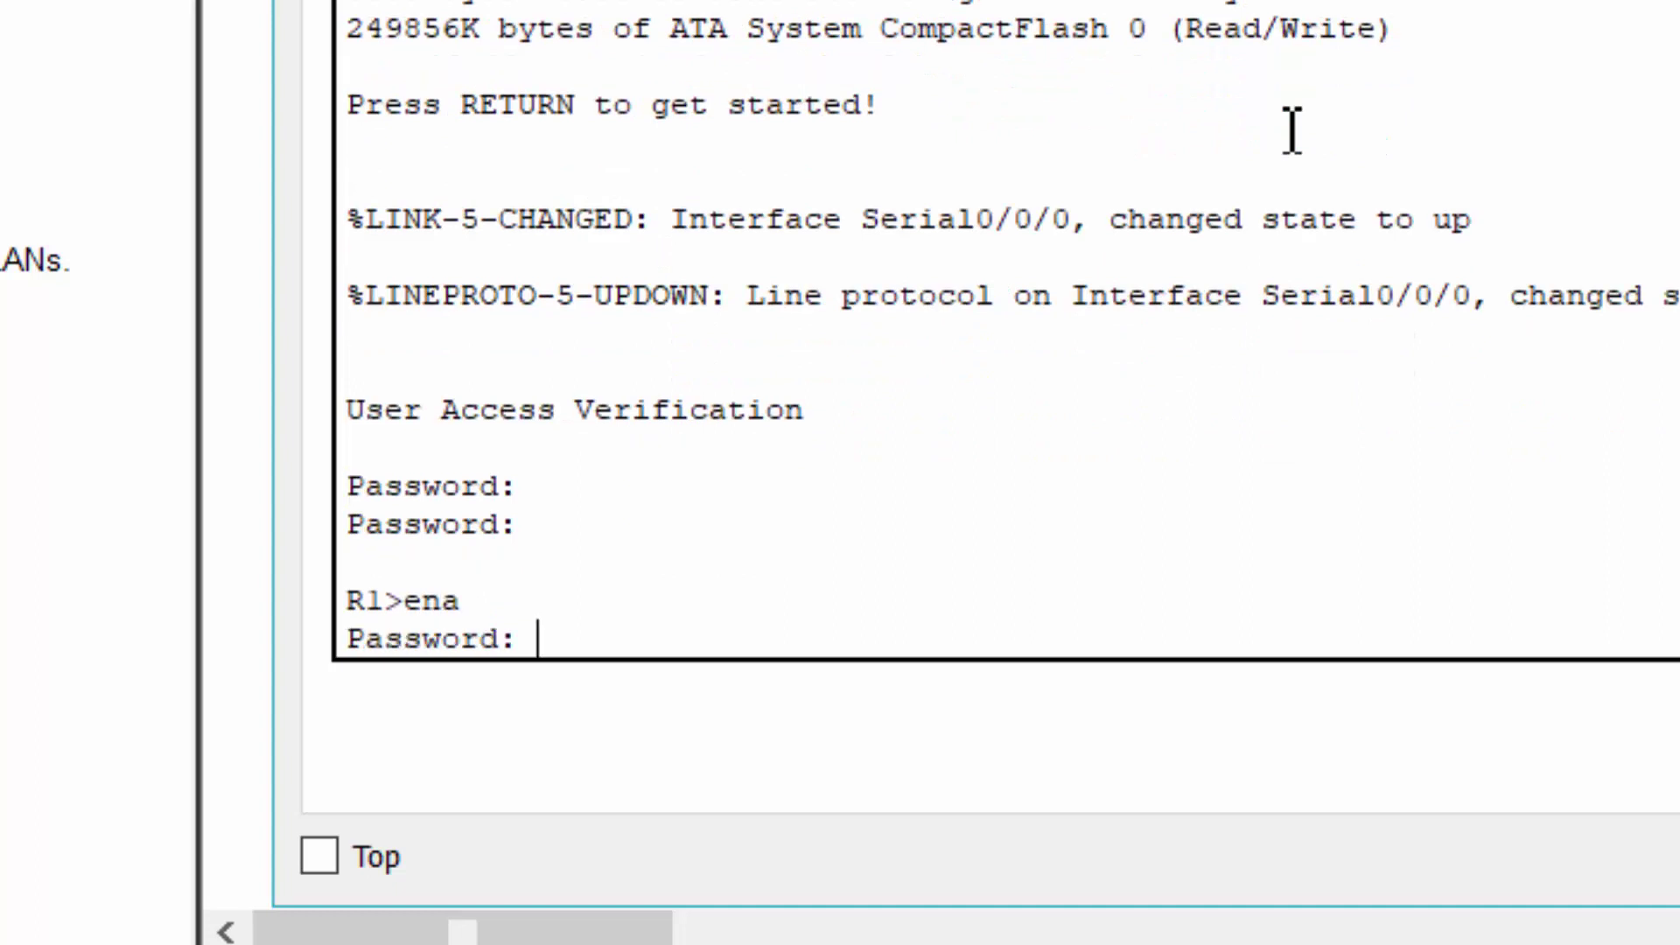
{"action": "key", "text": "Return"}
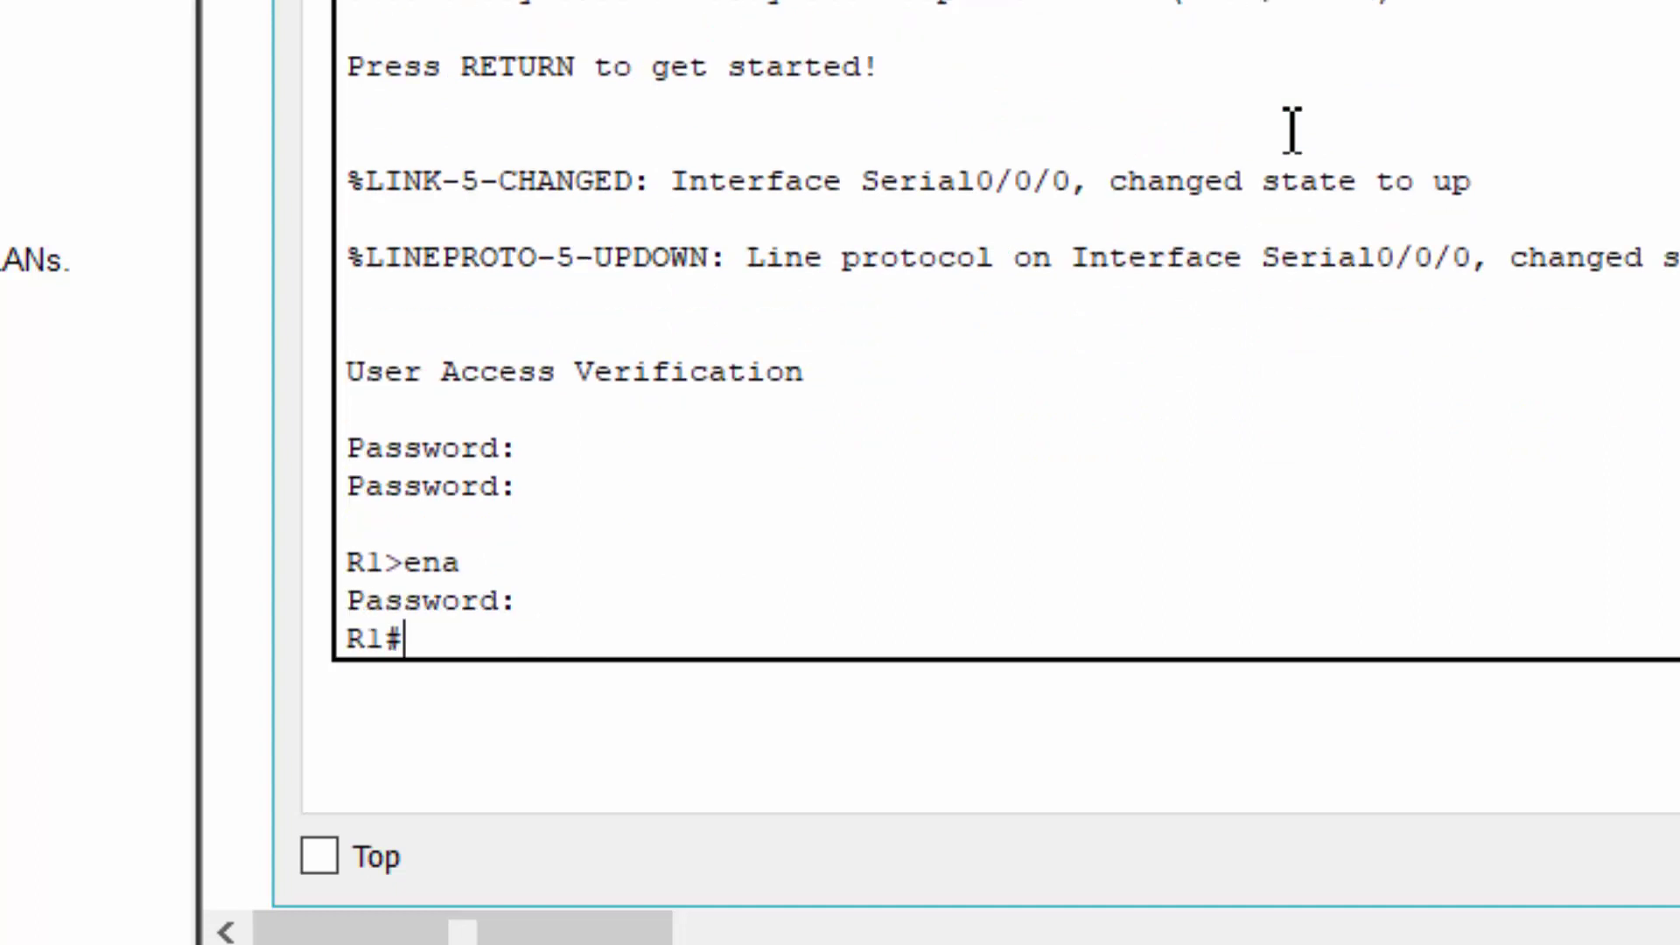
{"action": "type", "text": "conf t"}
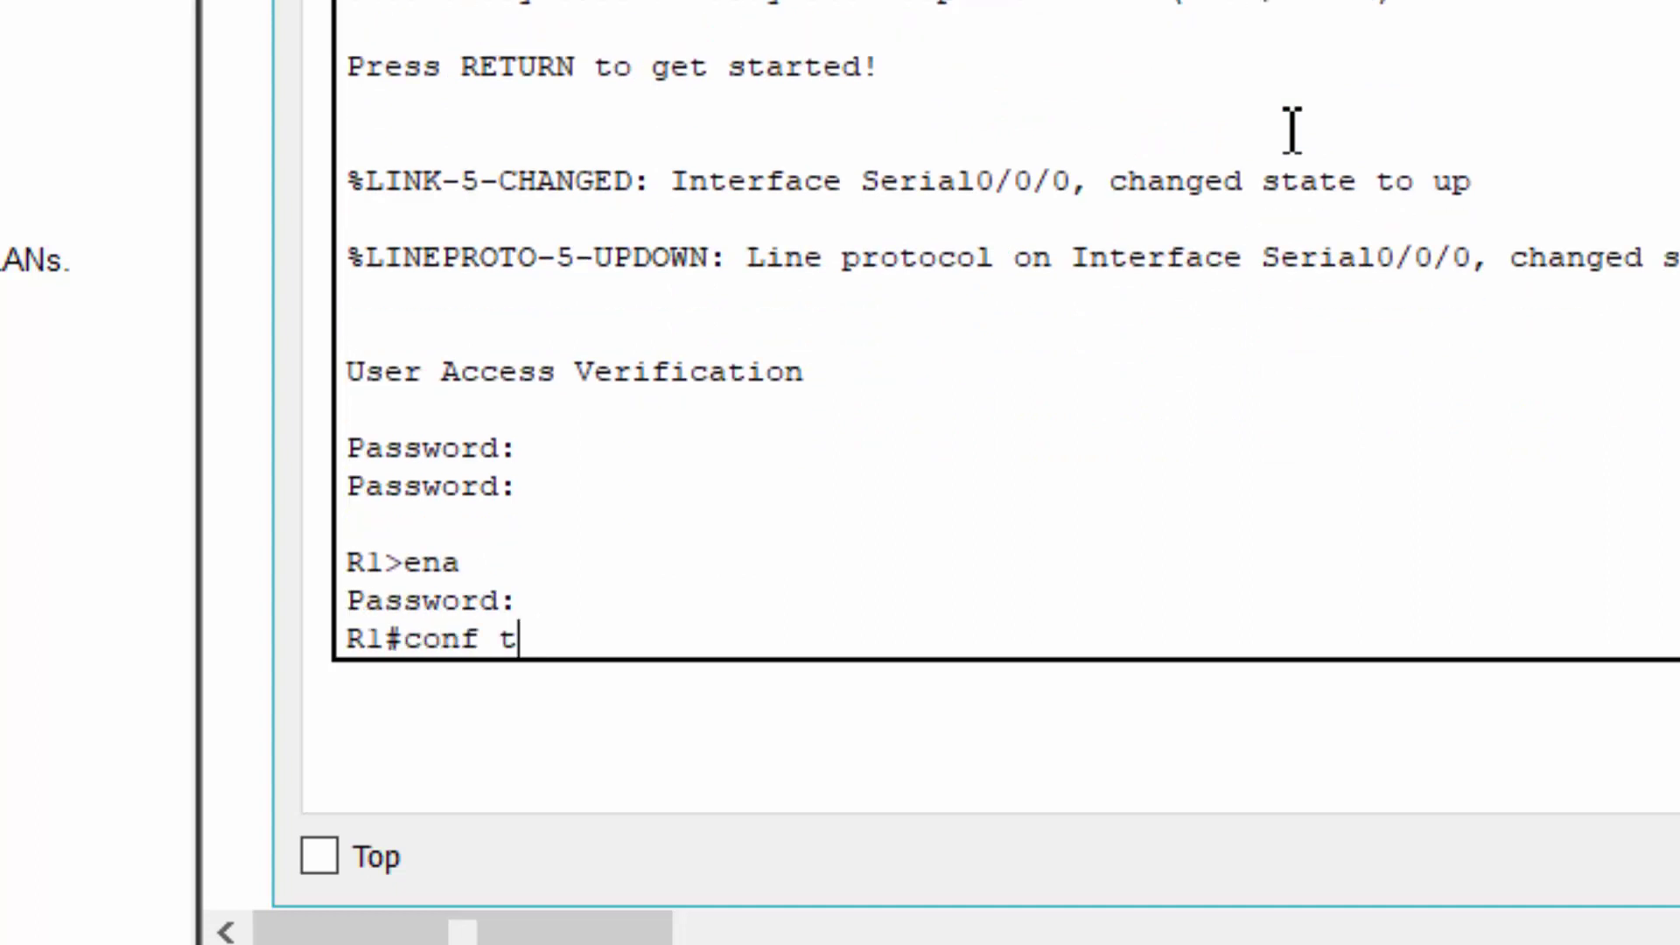
{"action": "key", "text": "Return"}
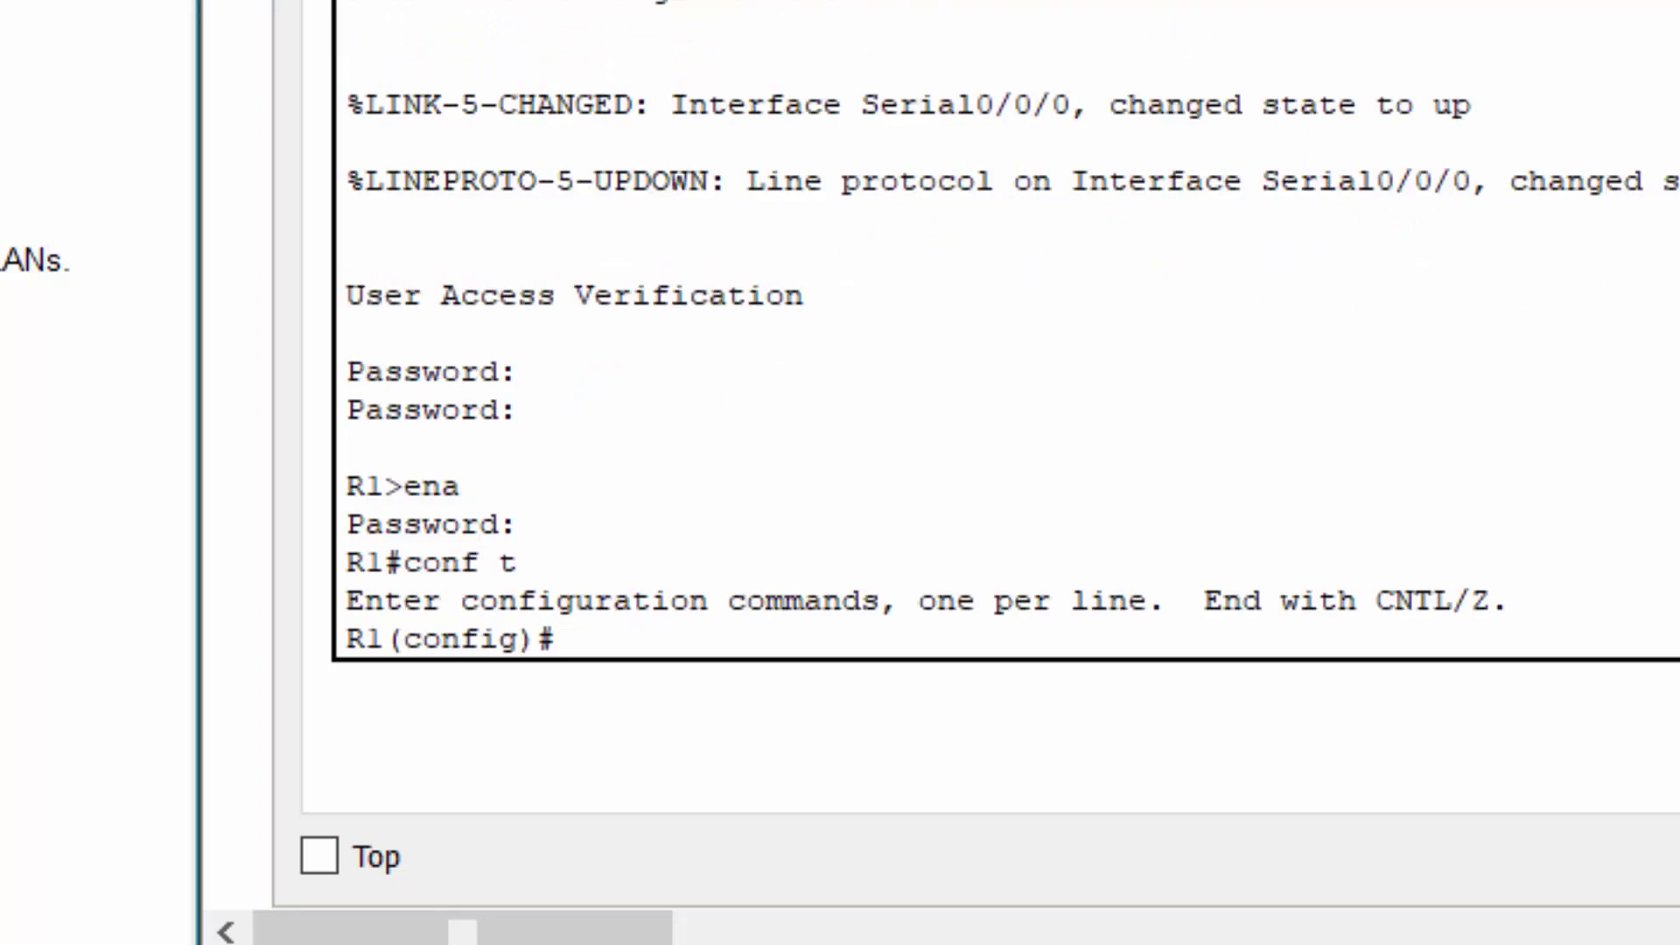
Step: Assign G0/0 the address 172.16.20.1 255.255.255.128 and enable it with no shutdown
{"action": "left_click", "coordinate": [729, 648]}
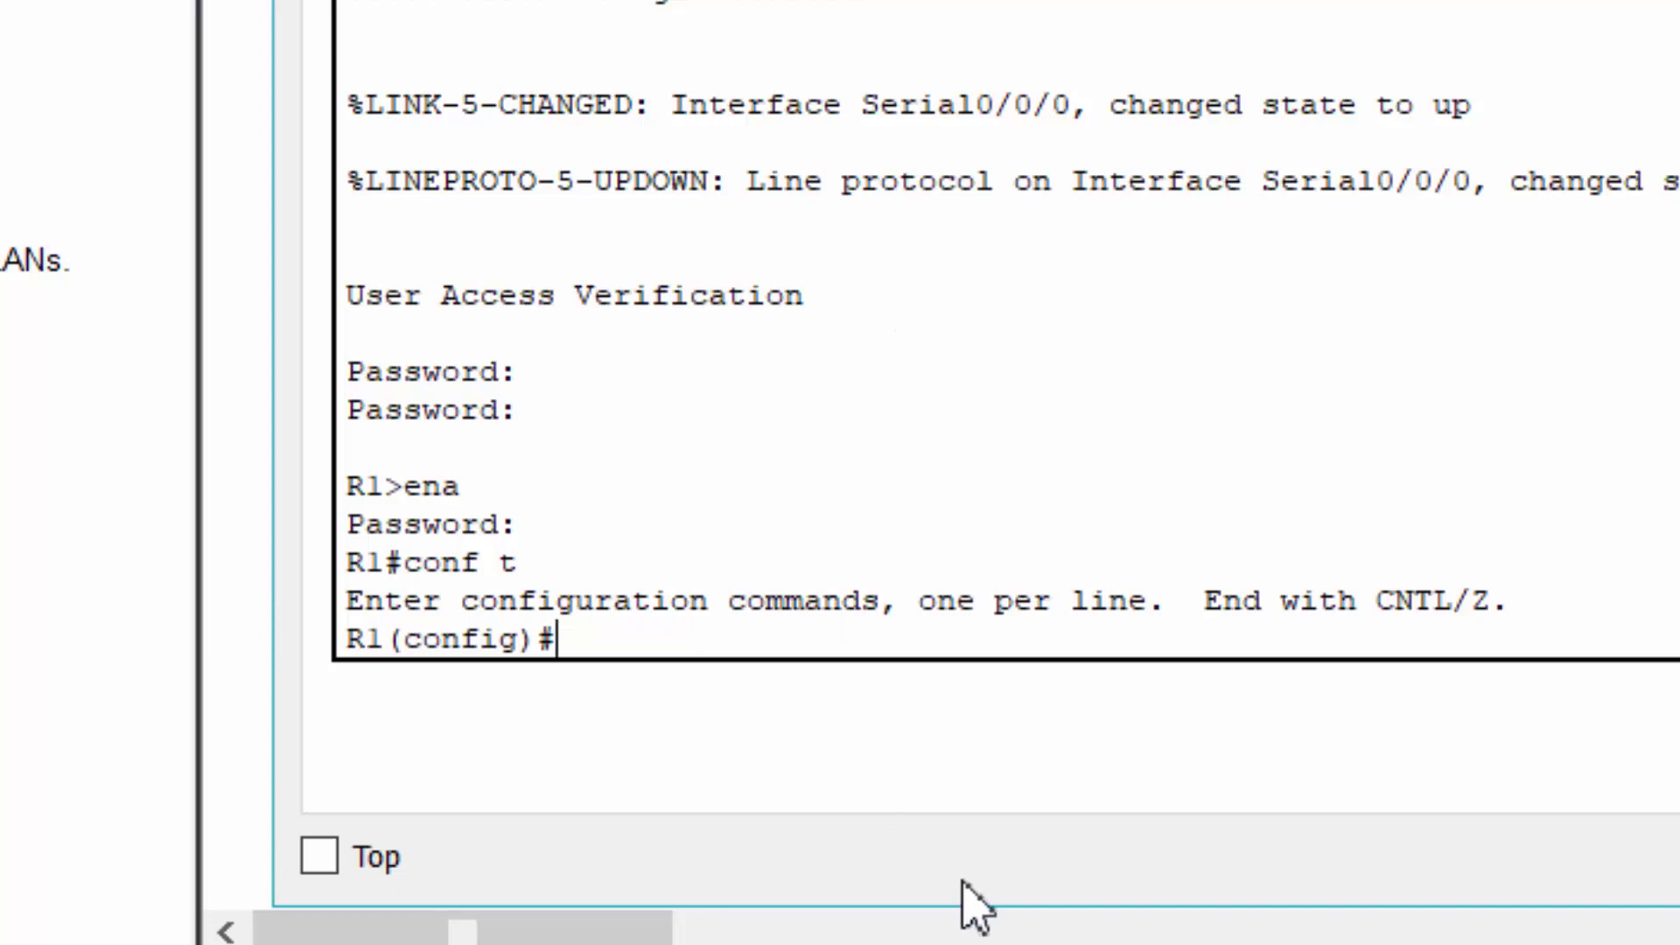
{"action": "type", "text": "interface"}
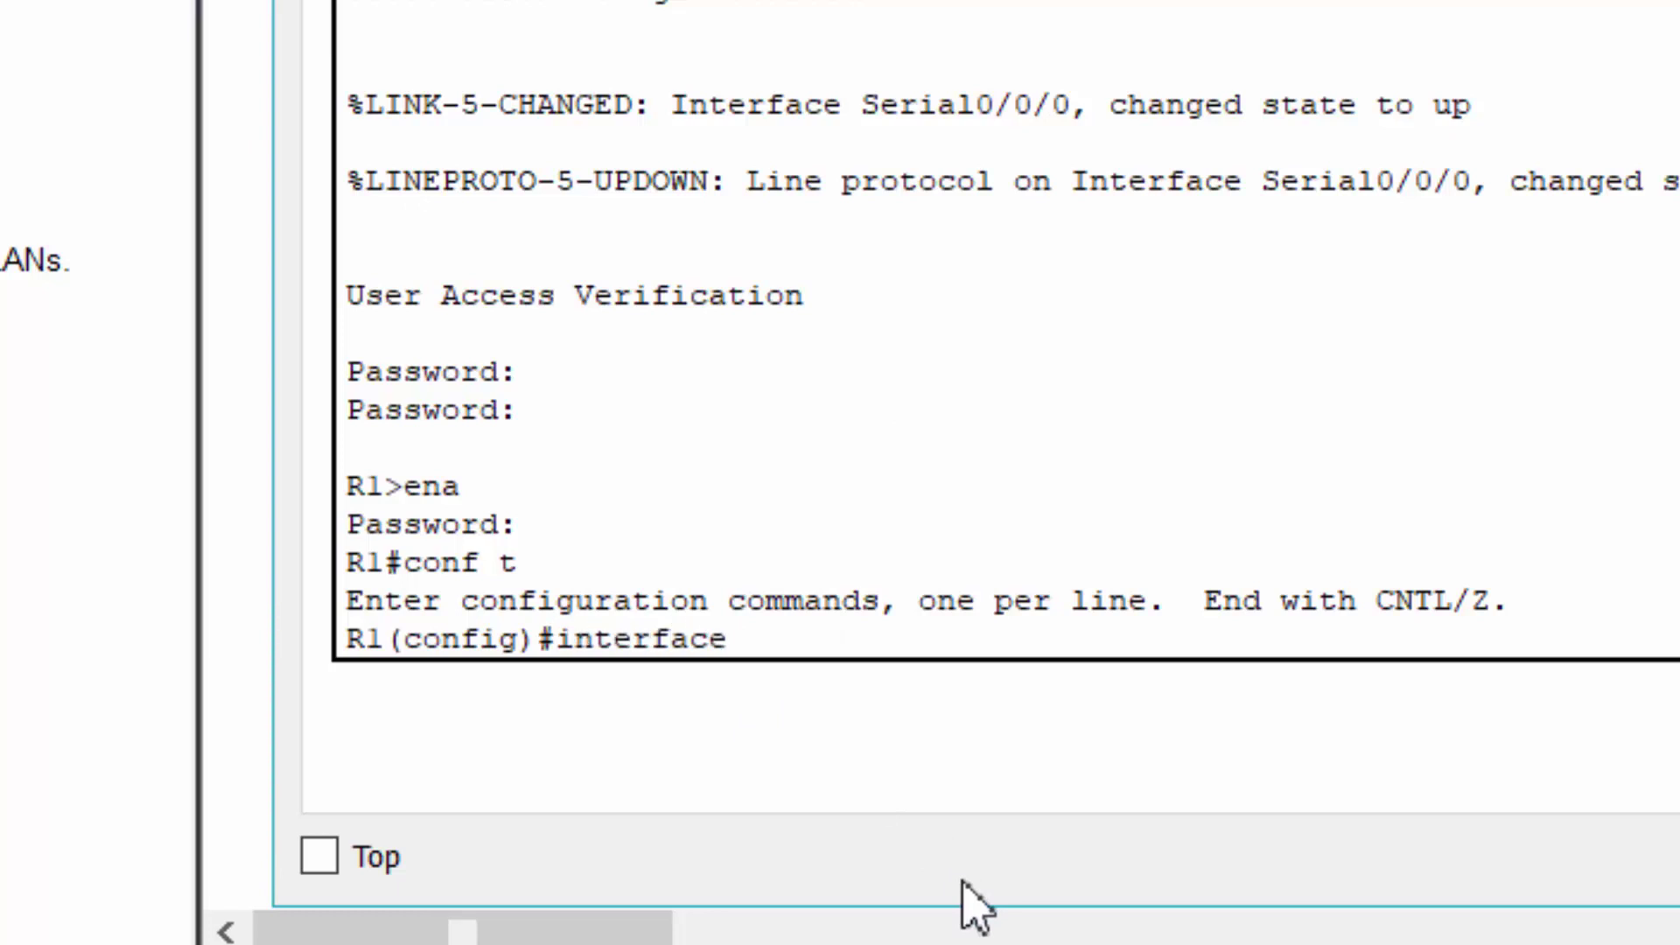
{"action": "type", "text": " g0/0"}
{"action": "key", "text": "Return"}
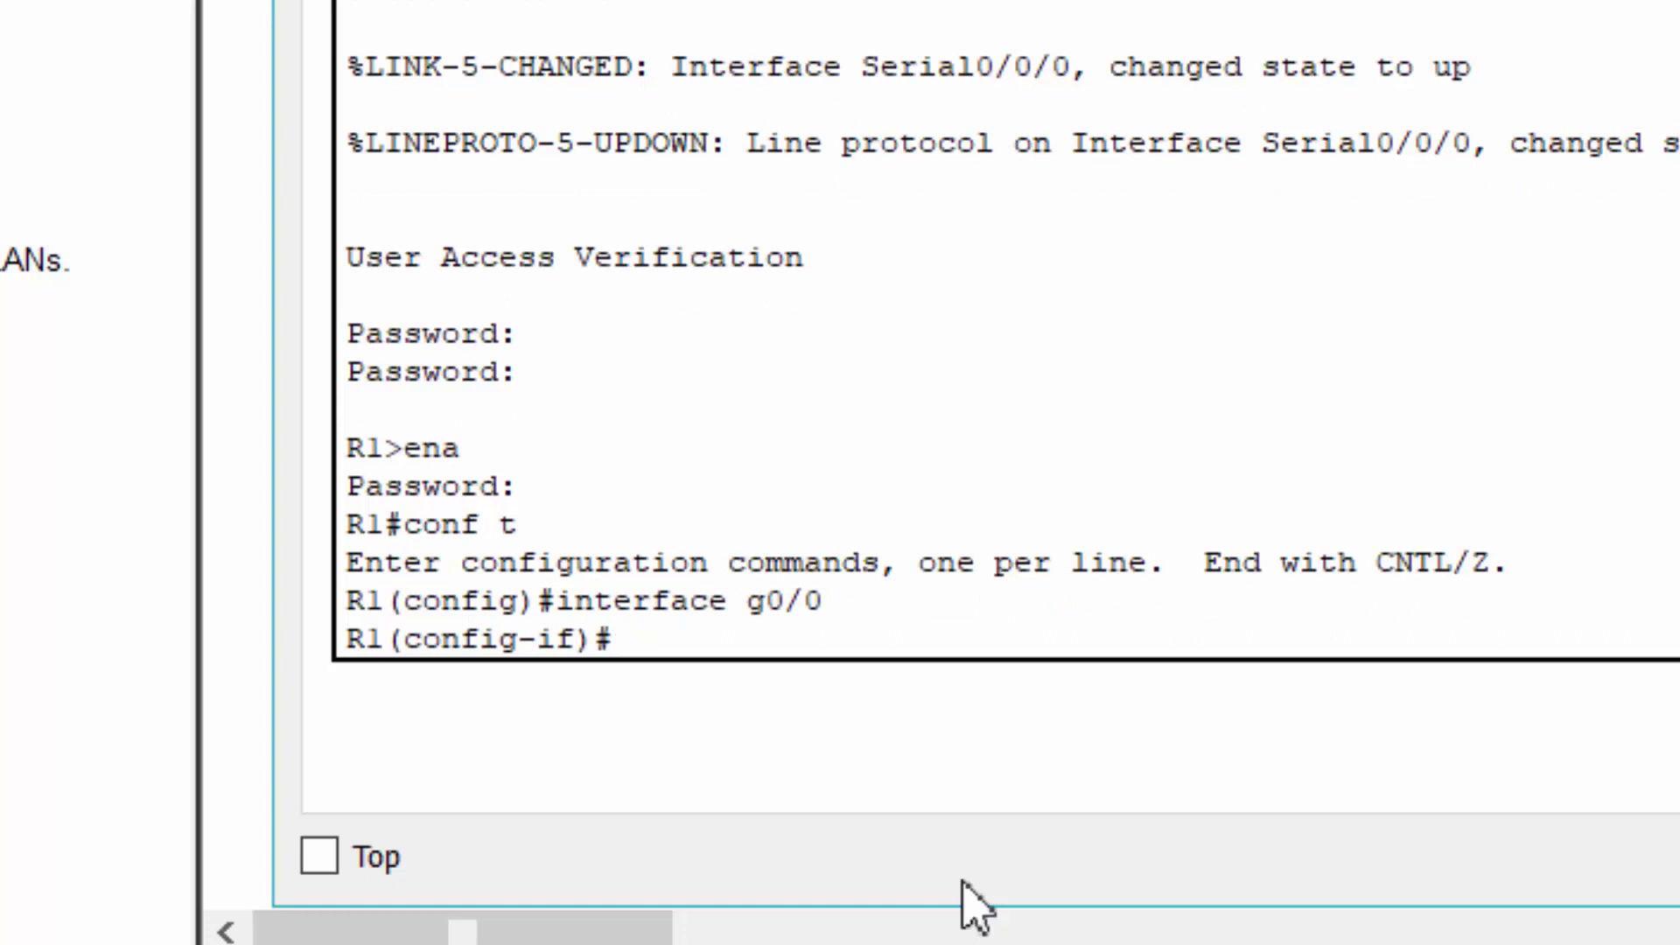
{"action": "type", "text": "ip address"}
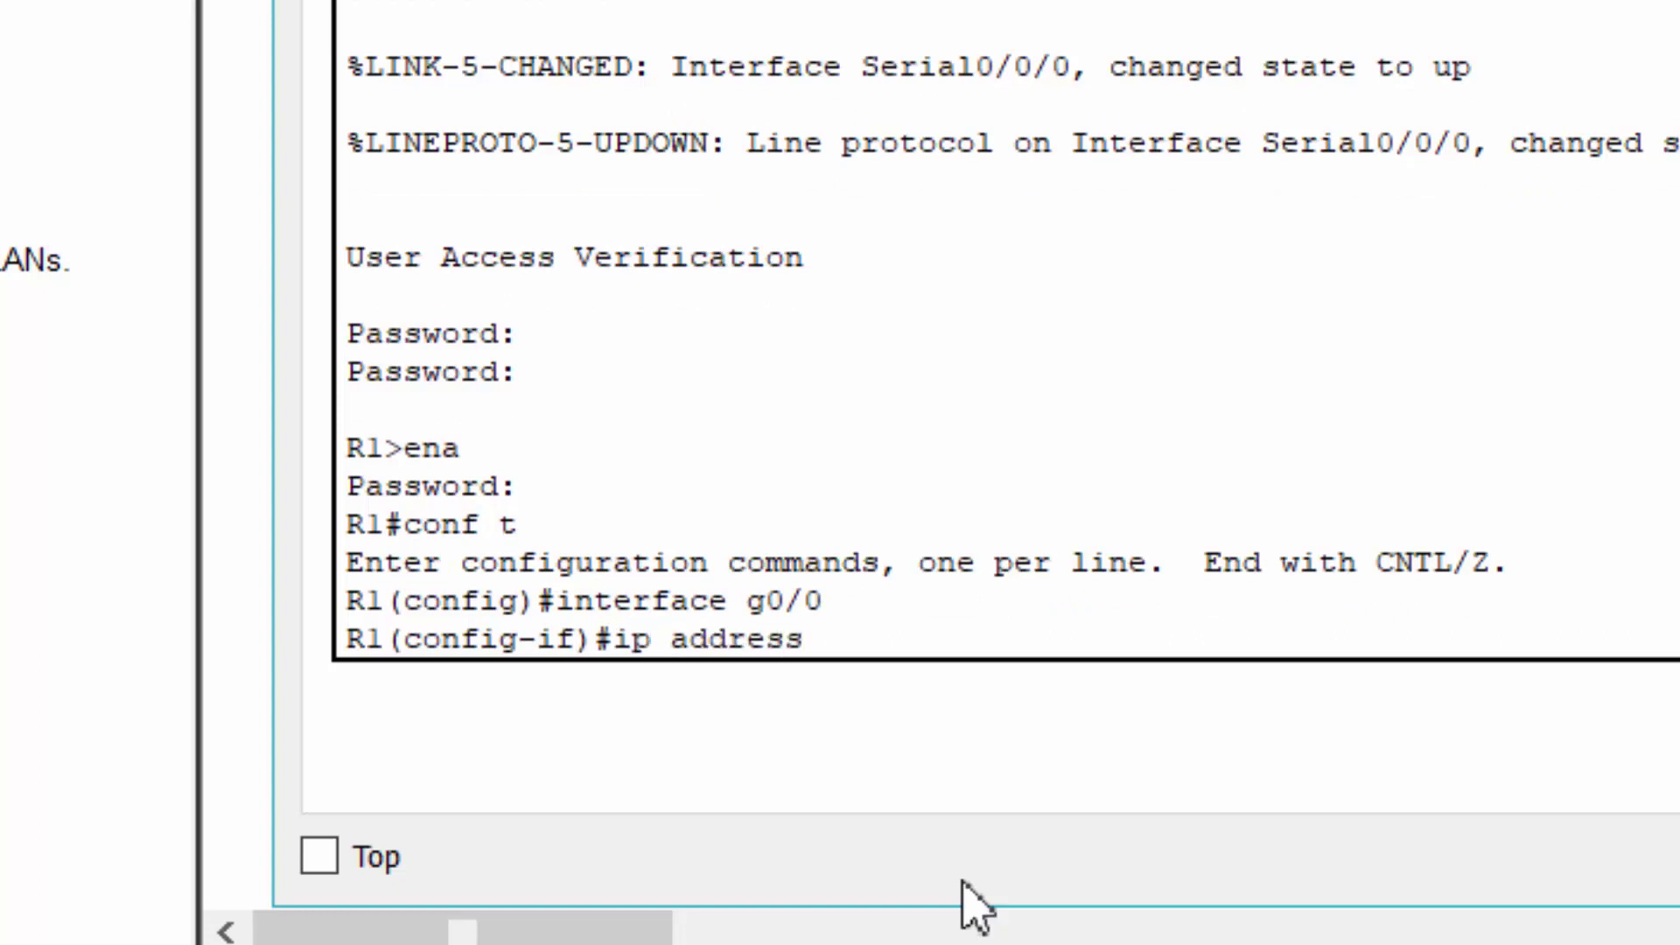
{"action": "type", "text": " 172.16.20.1 2"}
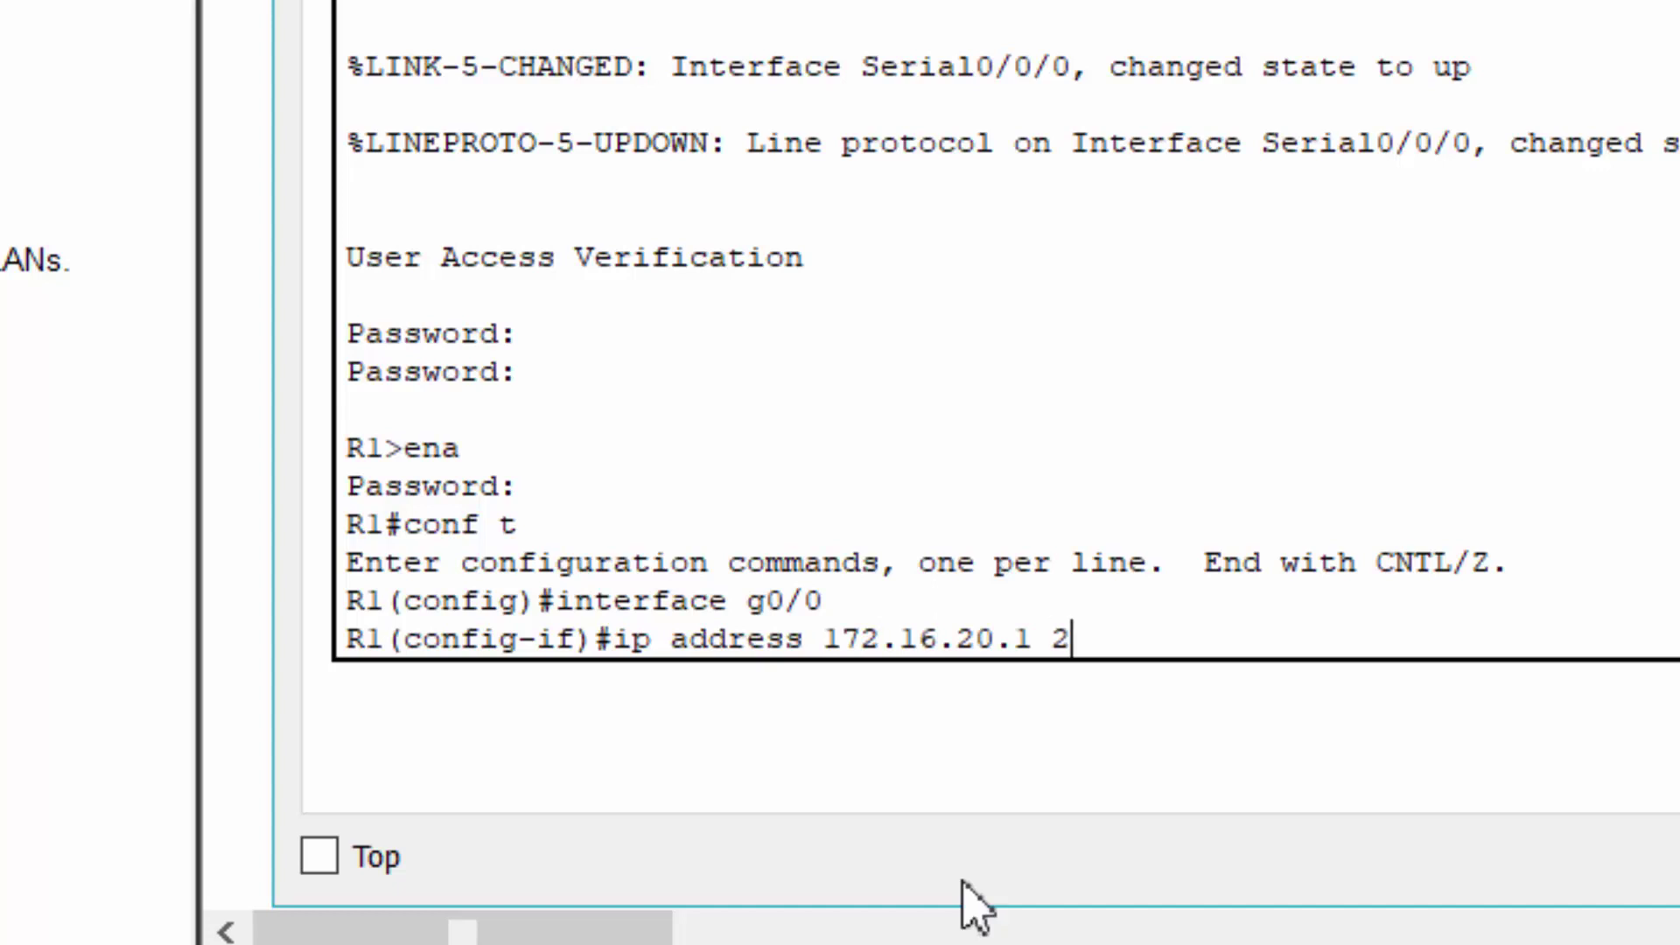
{"action": "type", "text": "55.255.255"}
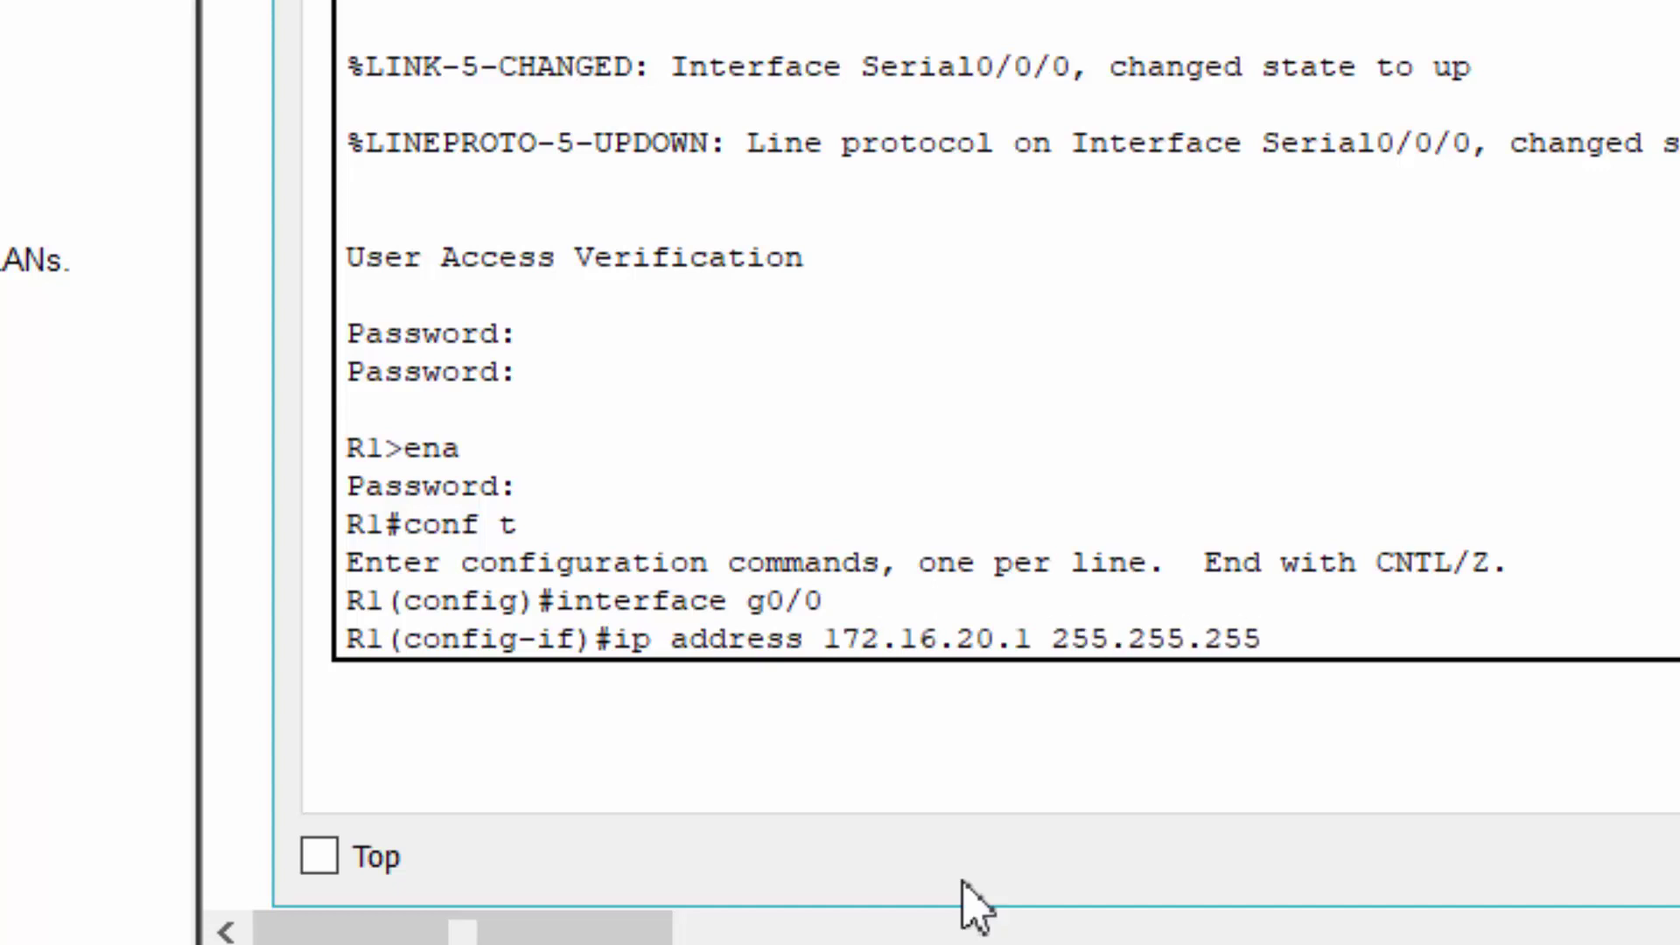
{"action": "type", "text": ".128"}
{"action": "key", "text": "Return"}
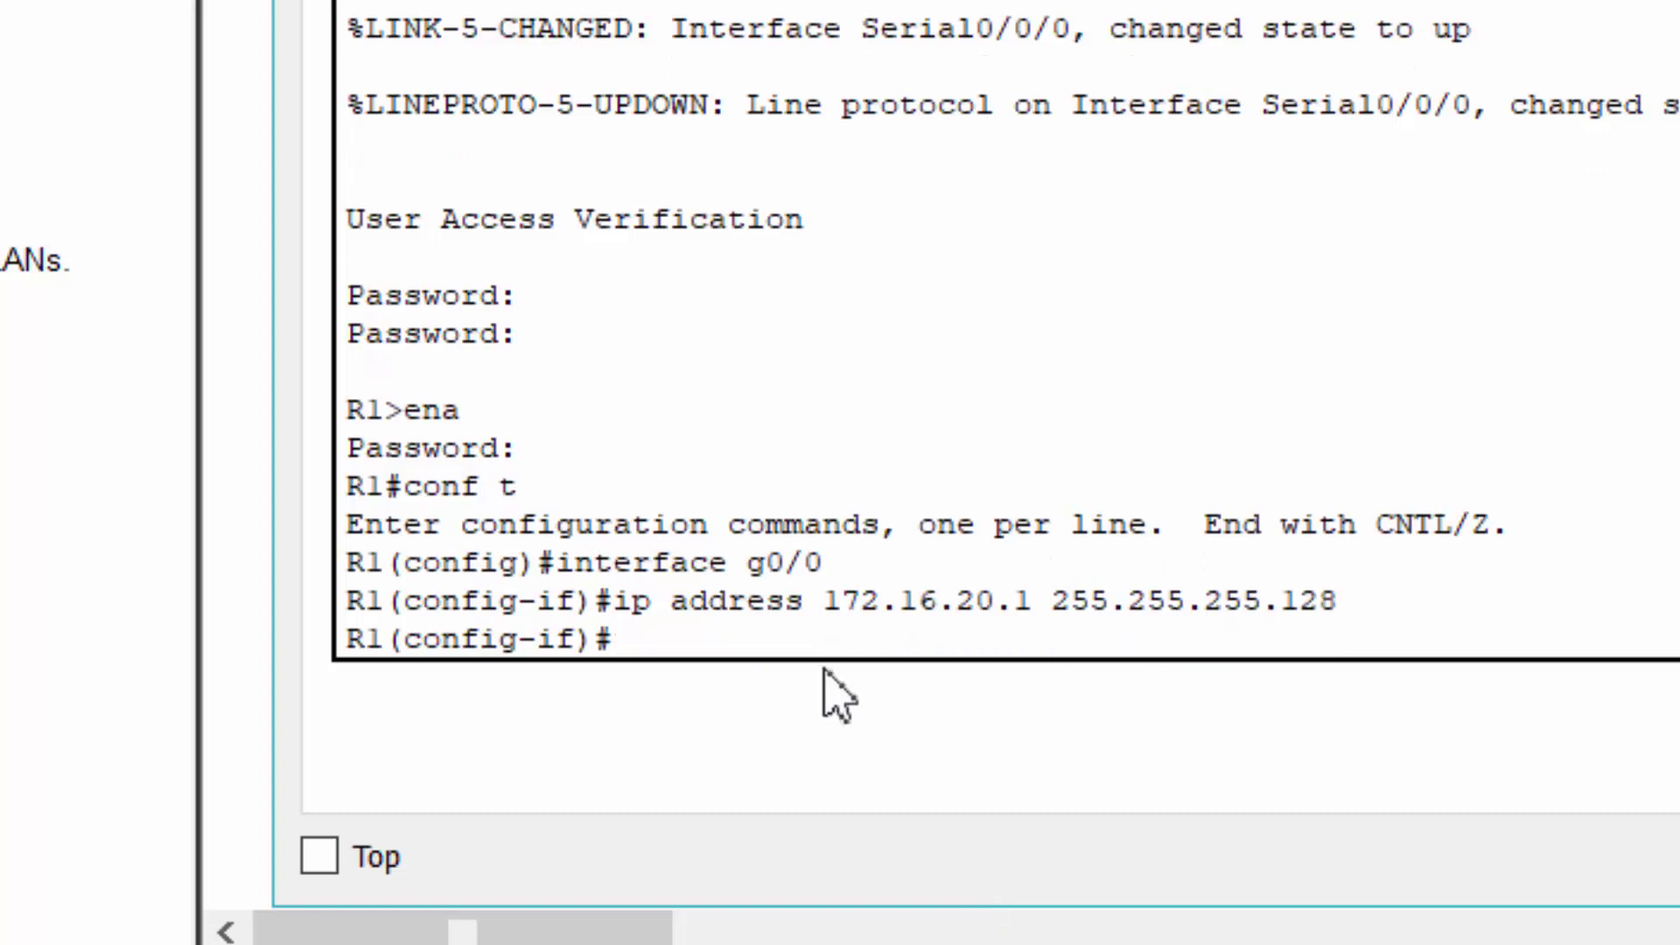
{"action": "type", "text": "no shut"}
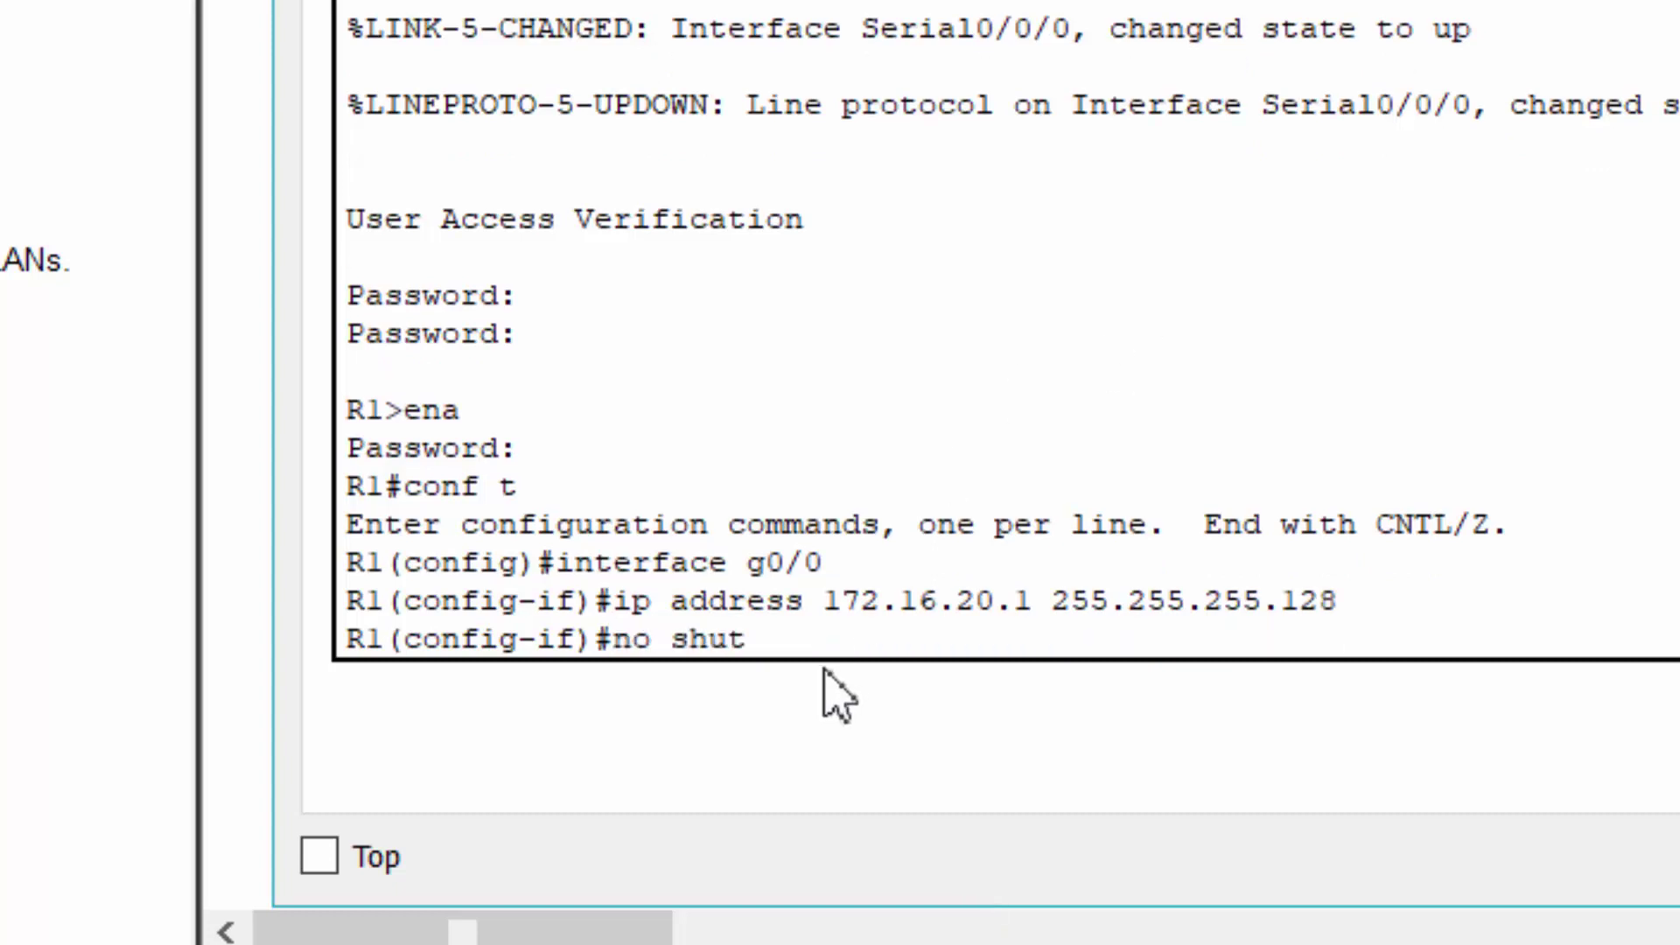
{"action": "type", "text": "down"}
{"action": "key", "text": "Return"}
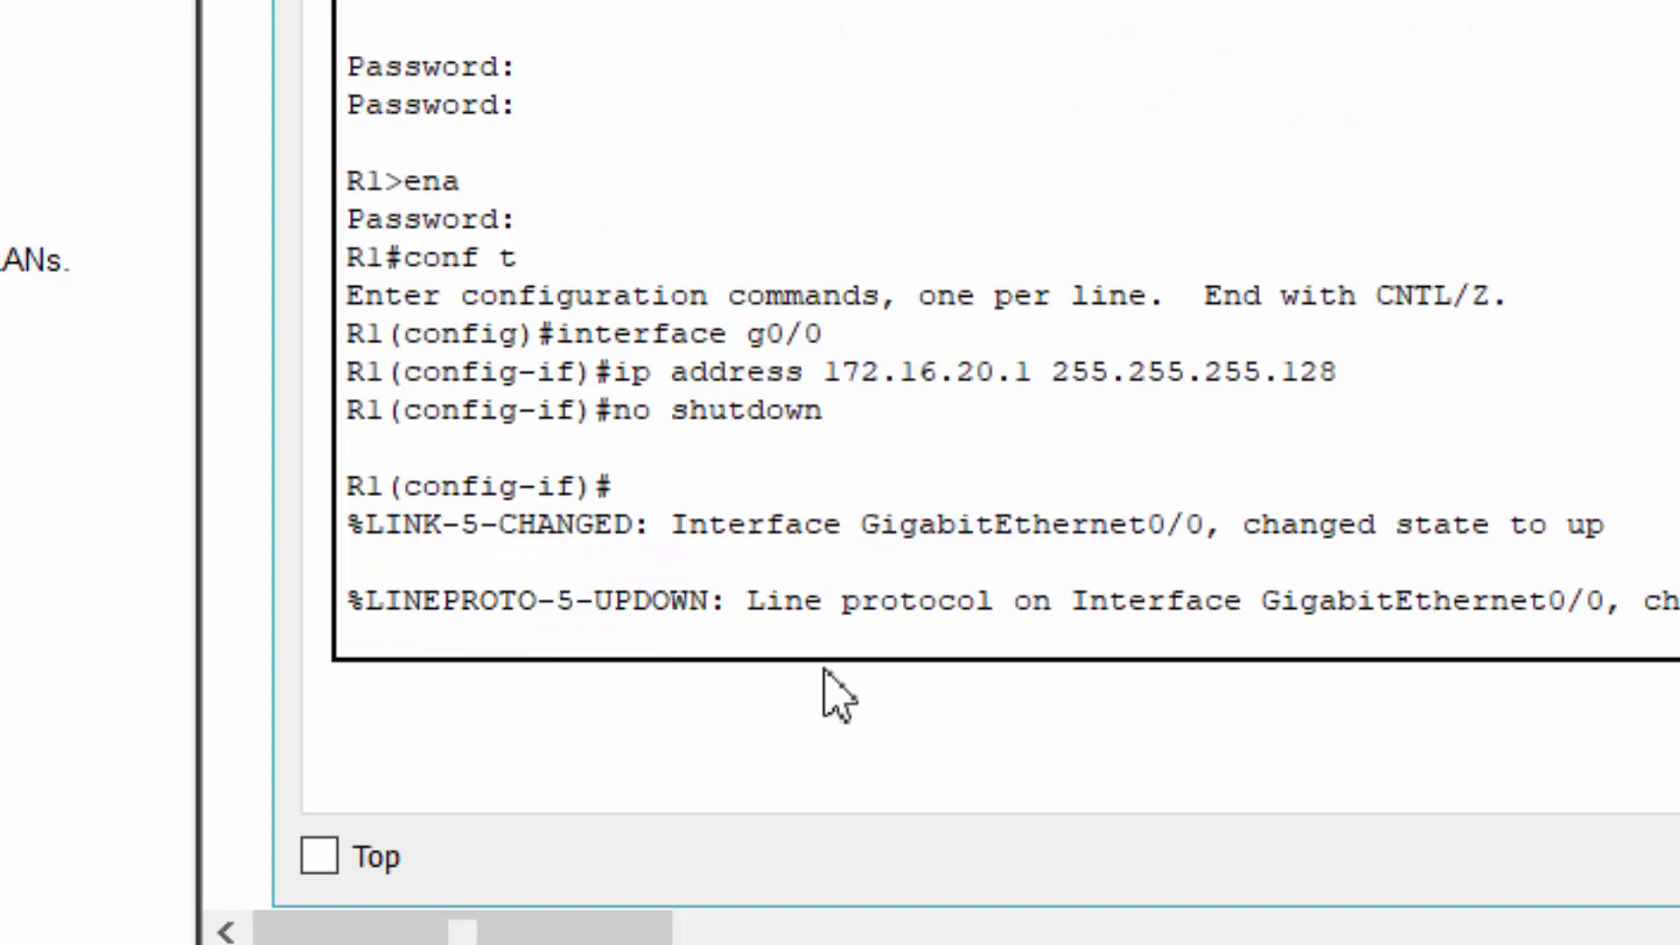
{"action": "key", "text": "Return"}
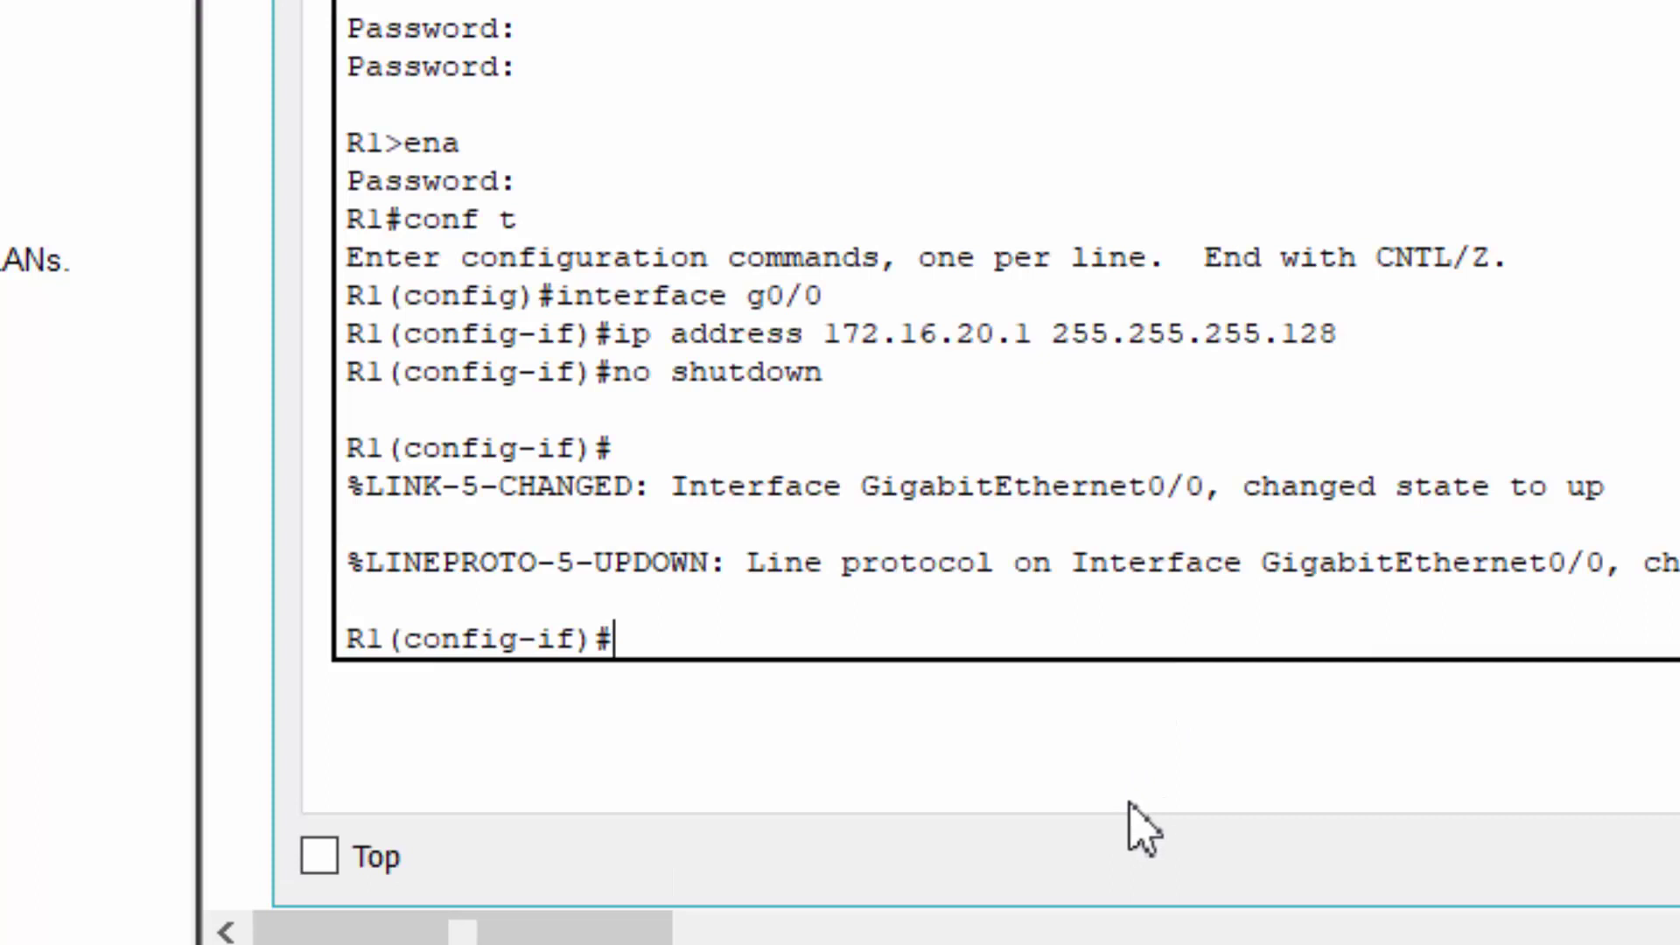
{"action": "type", "text": "int g0/"}
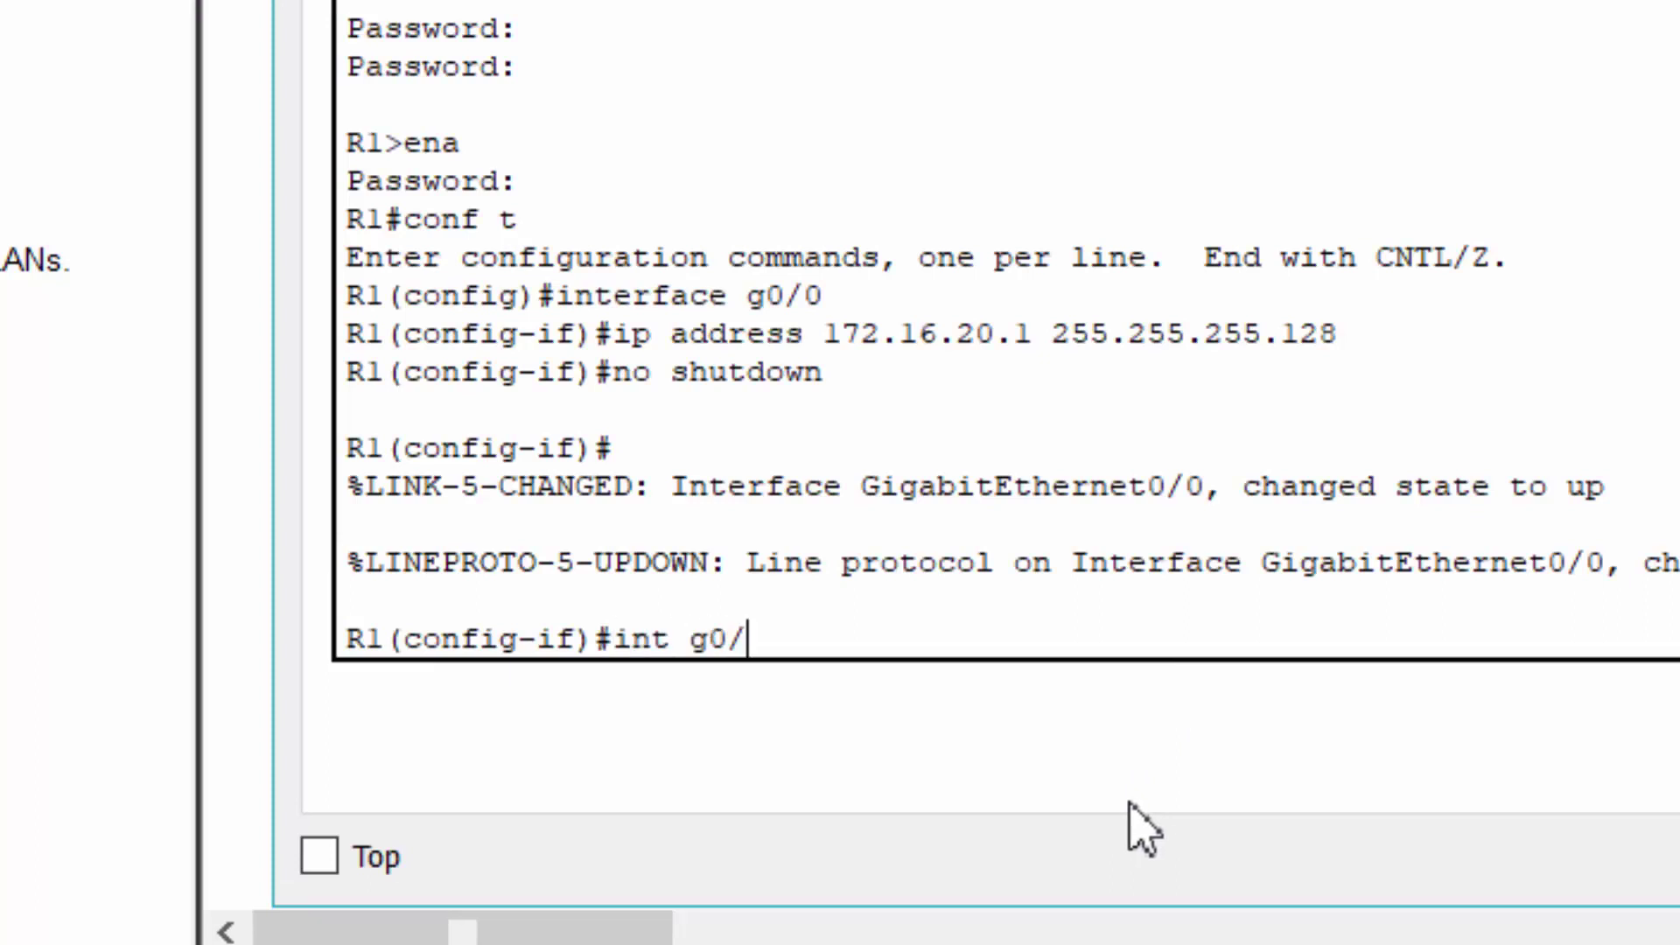
{"action": "type", "text": "1"}
Step: Set R1's G0/1 to 172.16.20.129 255.255.255.128, enable it, and close R1's window
{"action": "key", "text": "Return"}
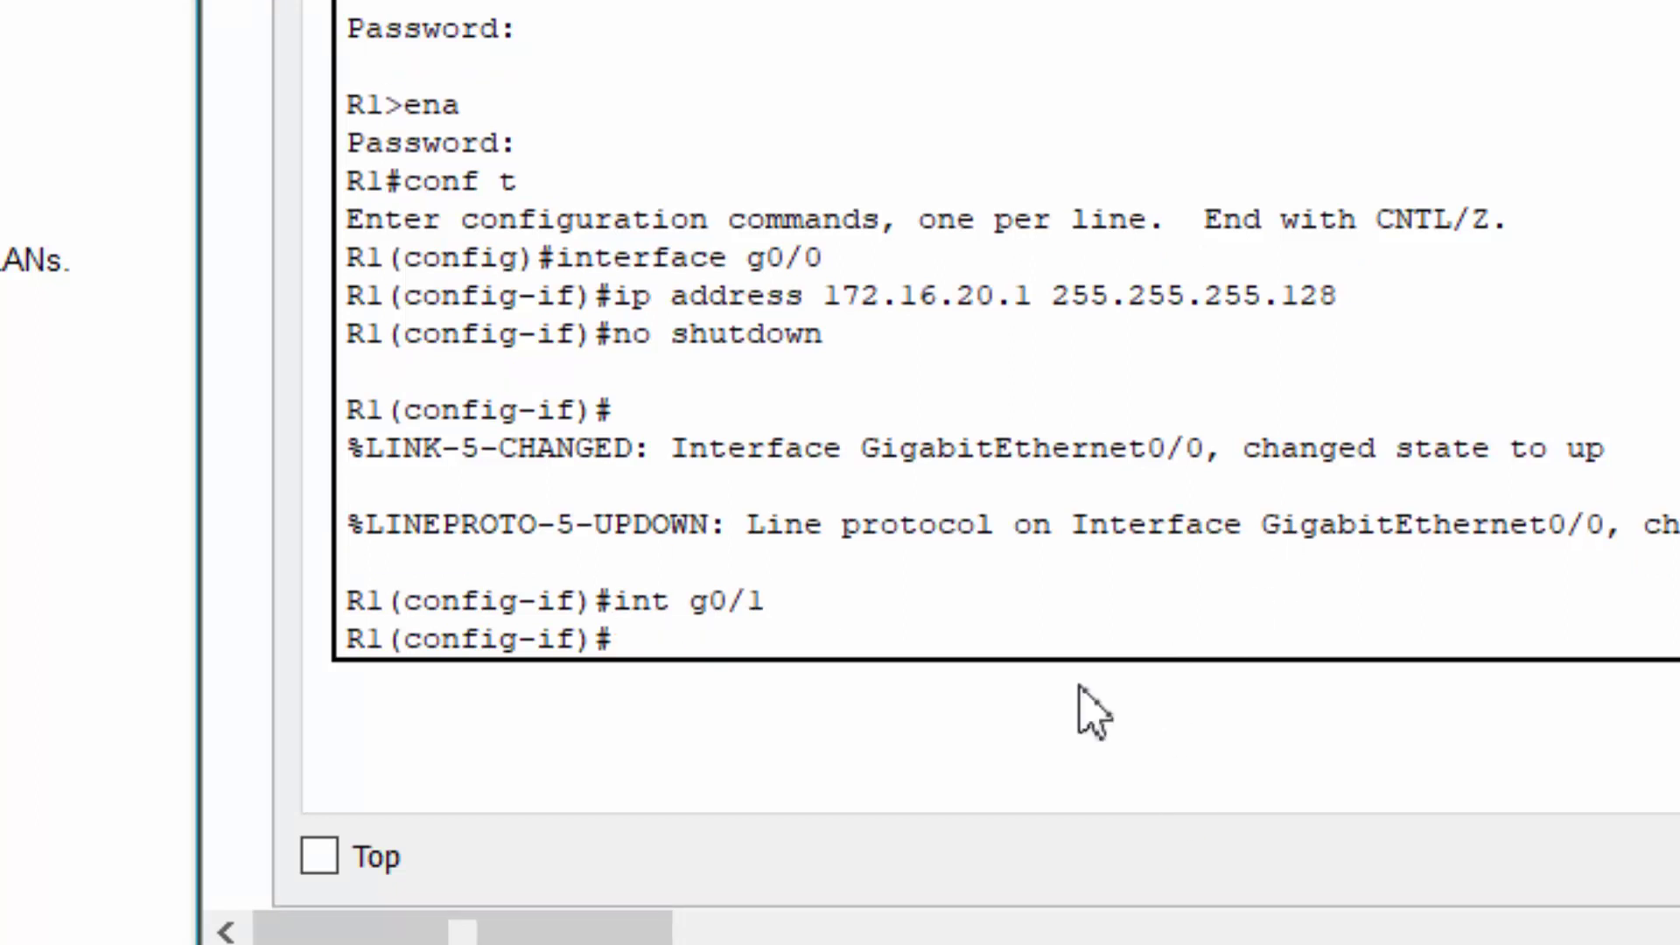
{"action": "left_click", "coordinate": [787, 660]}
{"action": "type", "text": "ip add"}
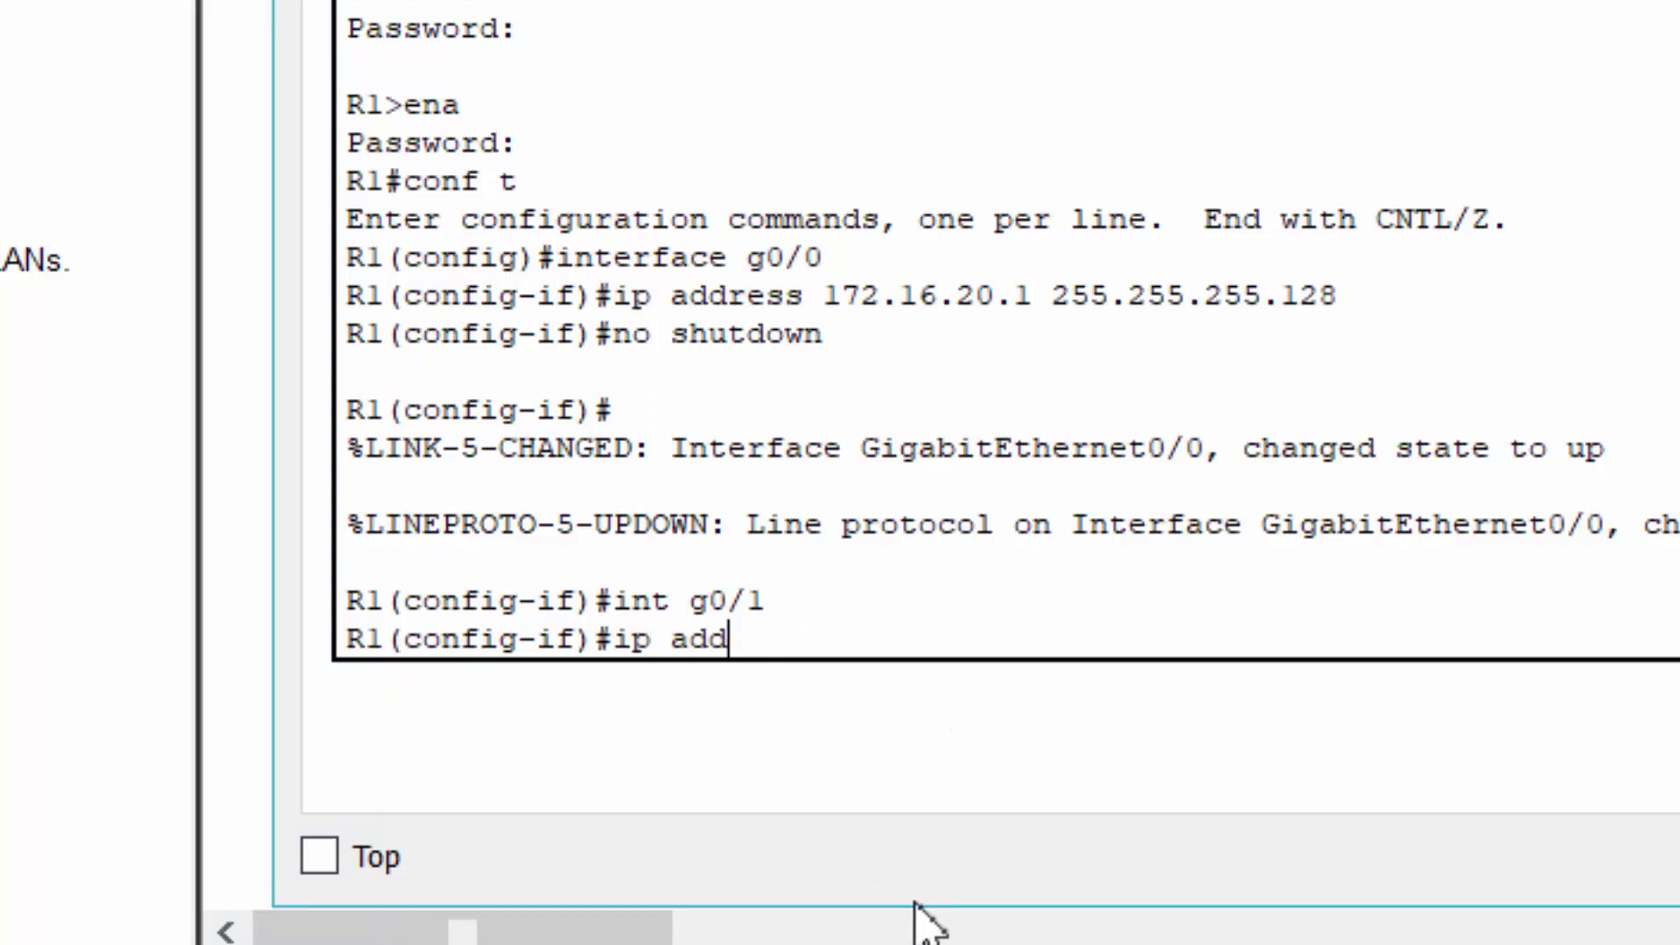
{"action": "type", "text": " 172.16.20"}
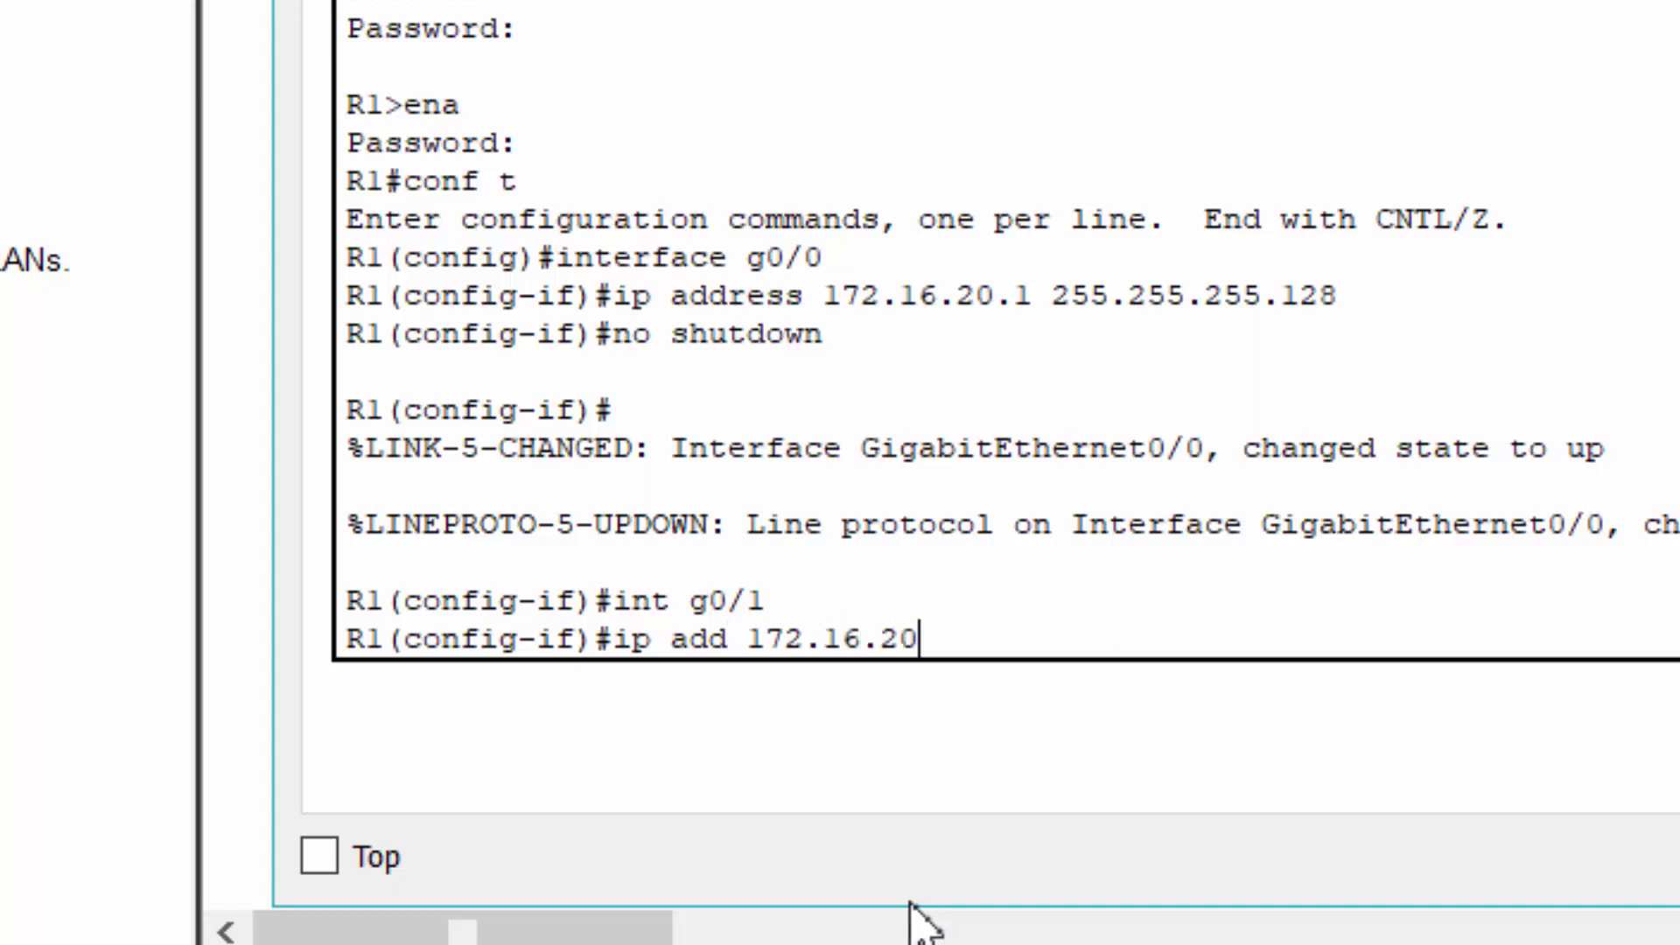
{"action": "type", "text": ".129 255"}
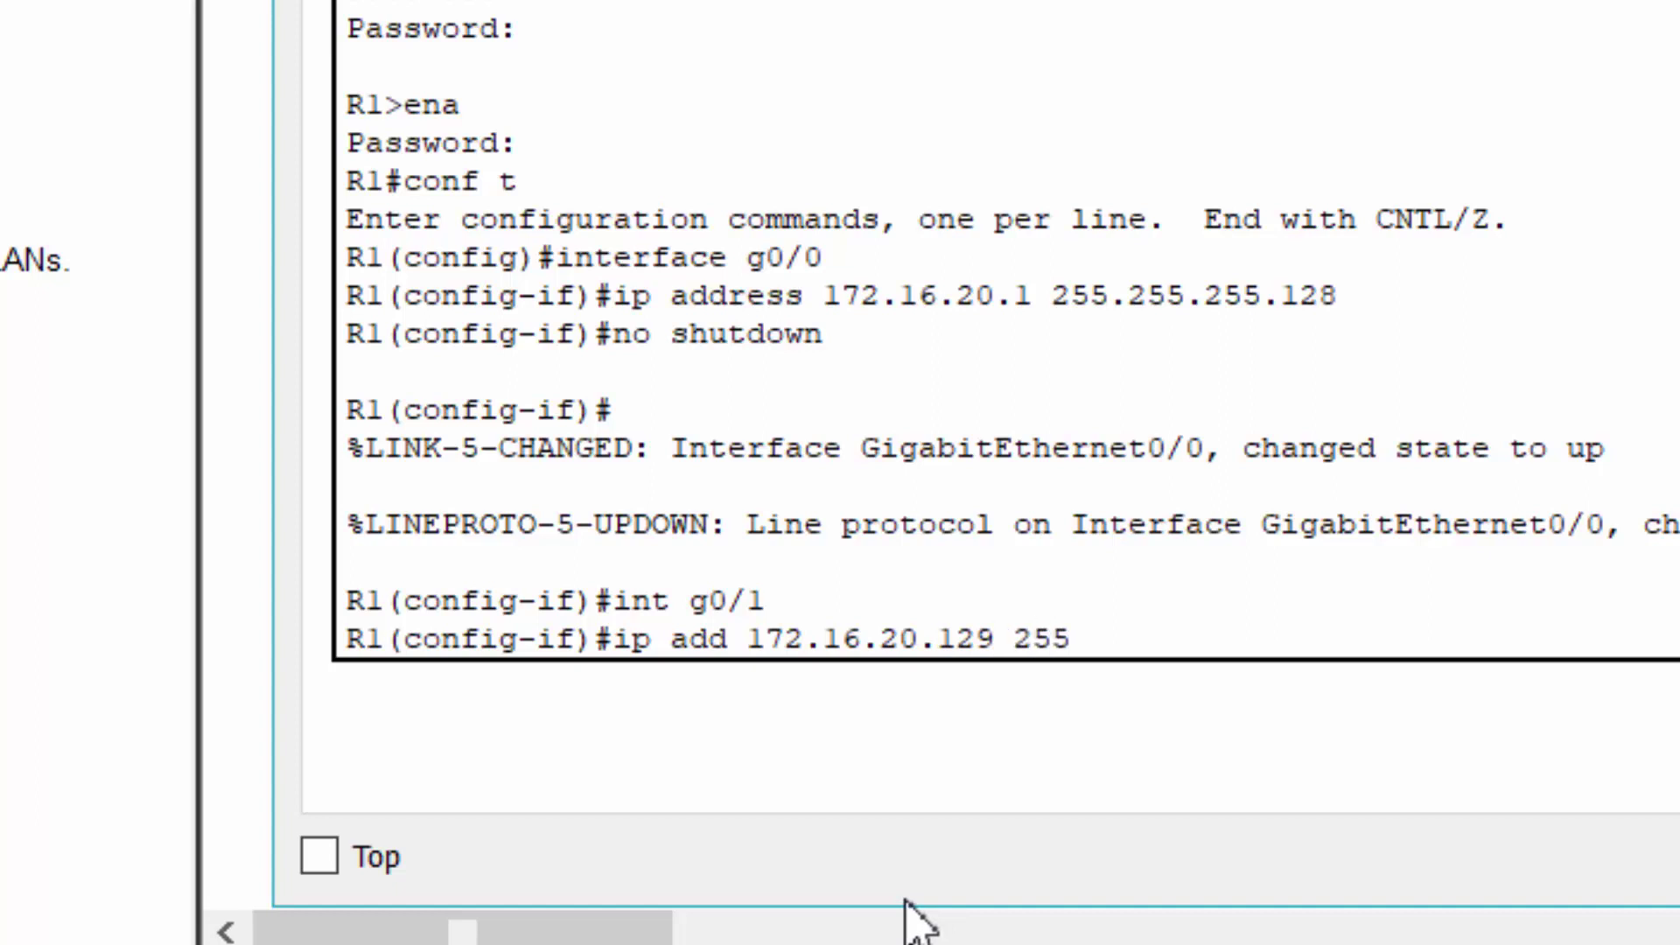
{"action": "type", "text": ".255.255.128"}
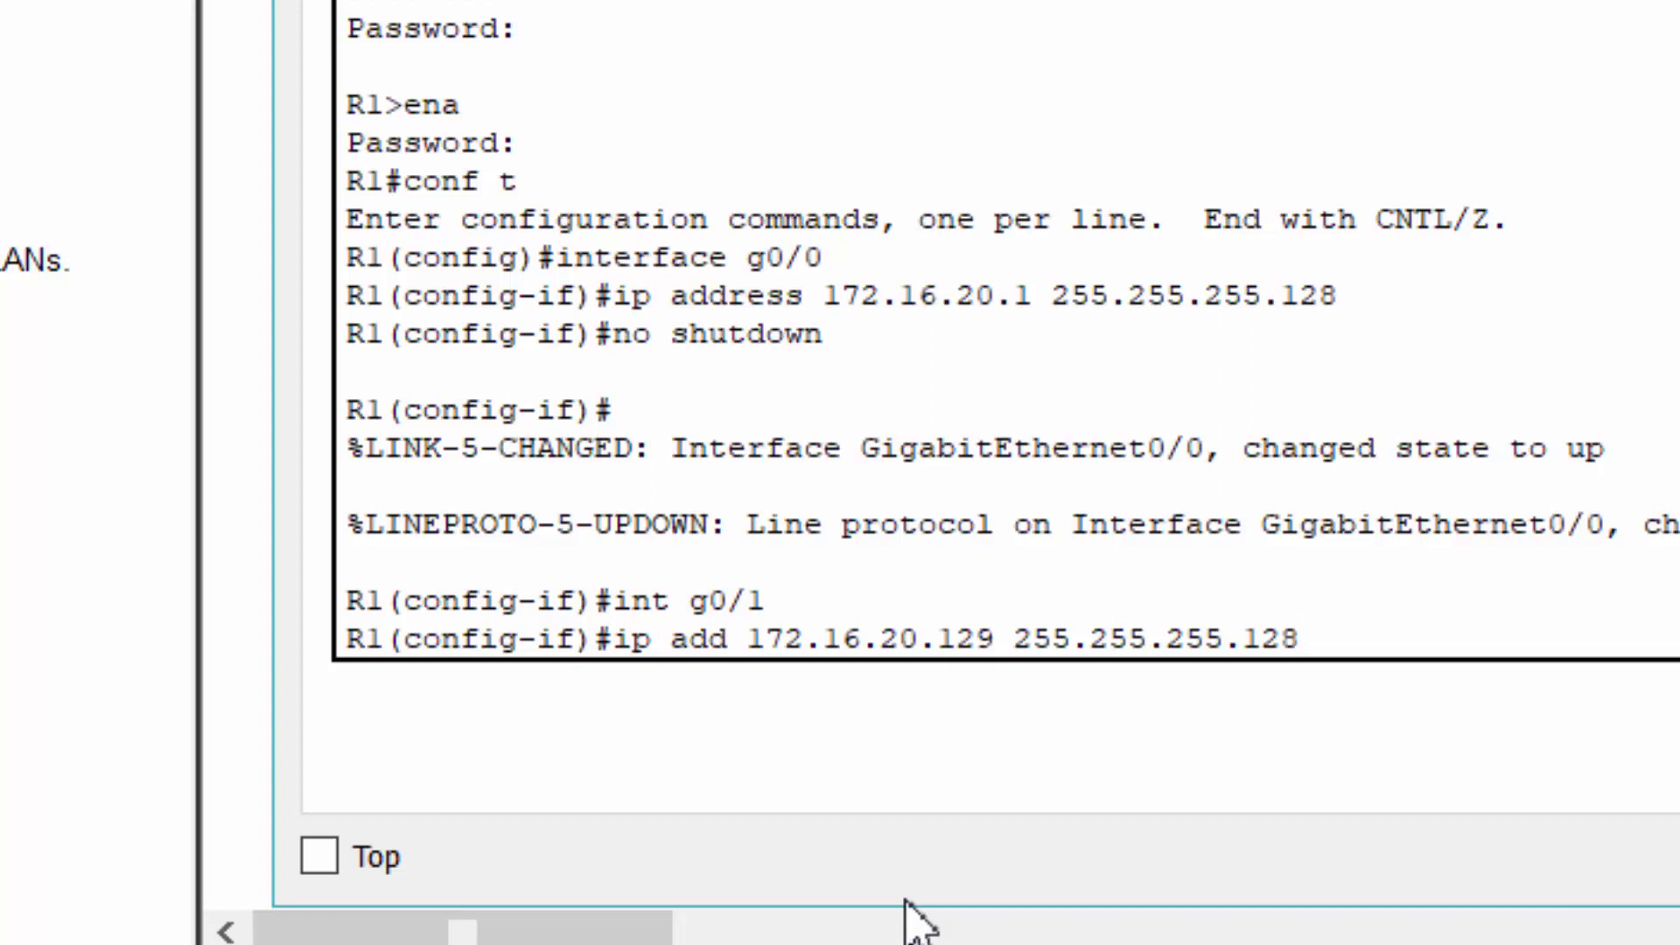
{"action": "key", "text": "Return"}
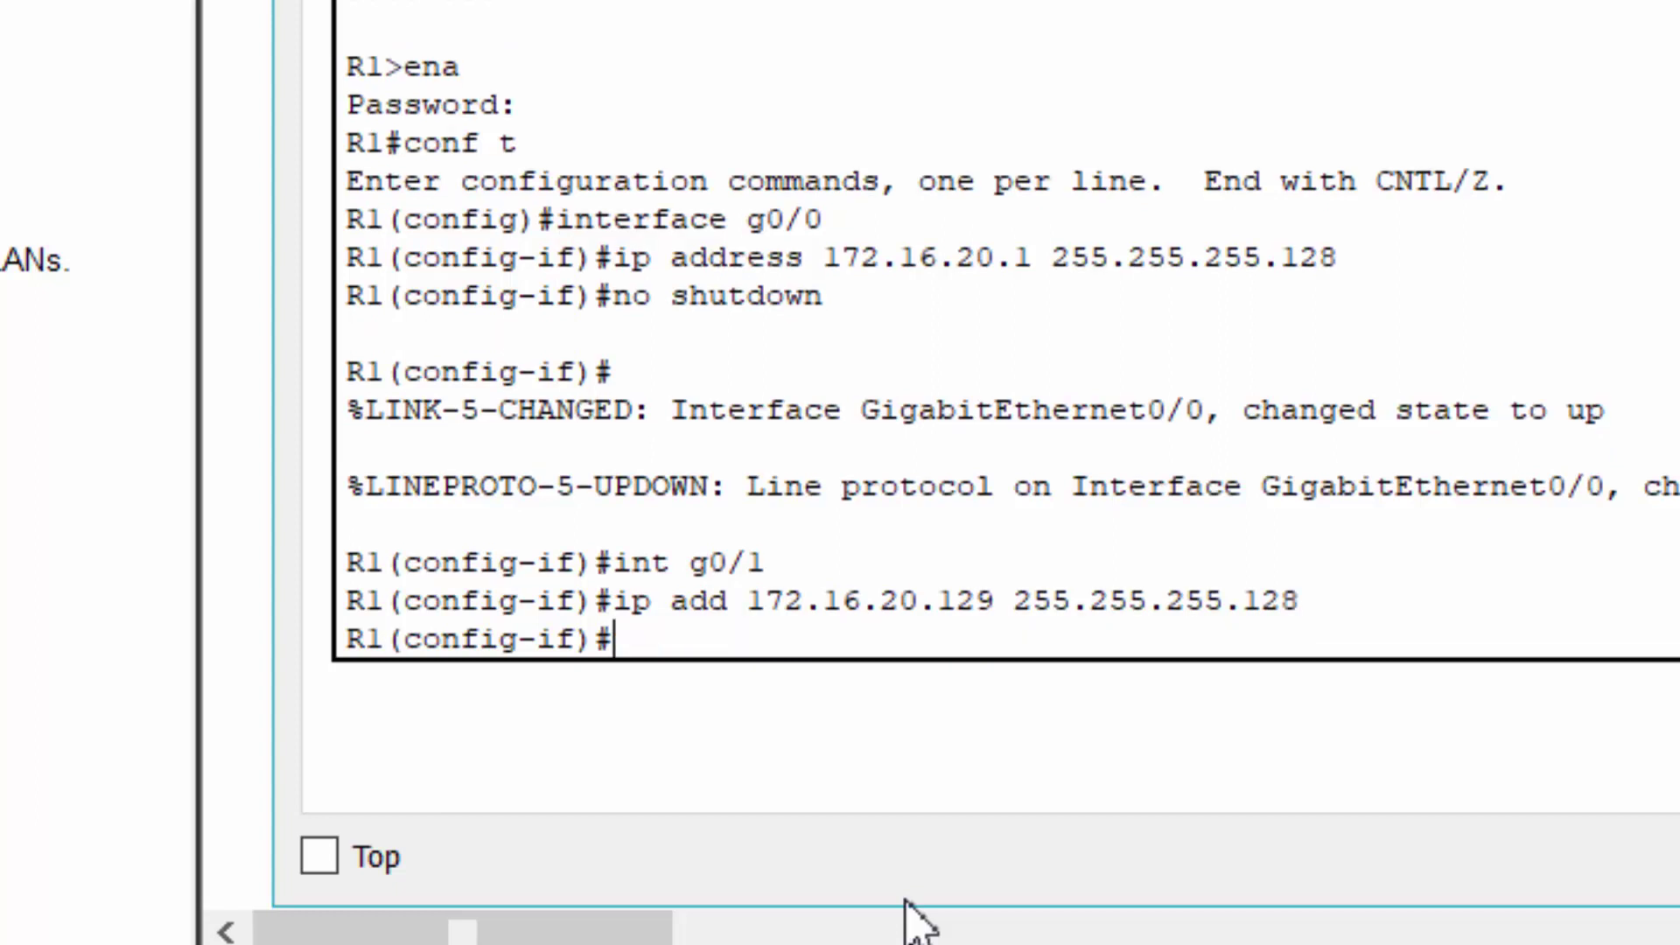
{"action": "type", "text": "no shu"}
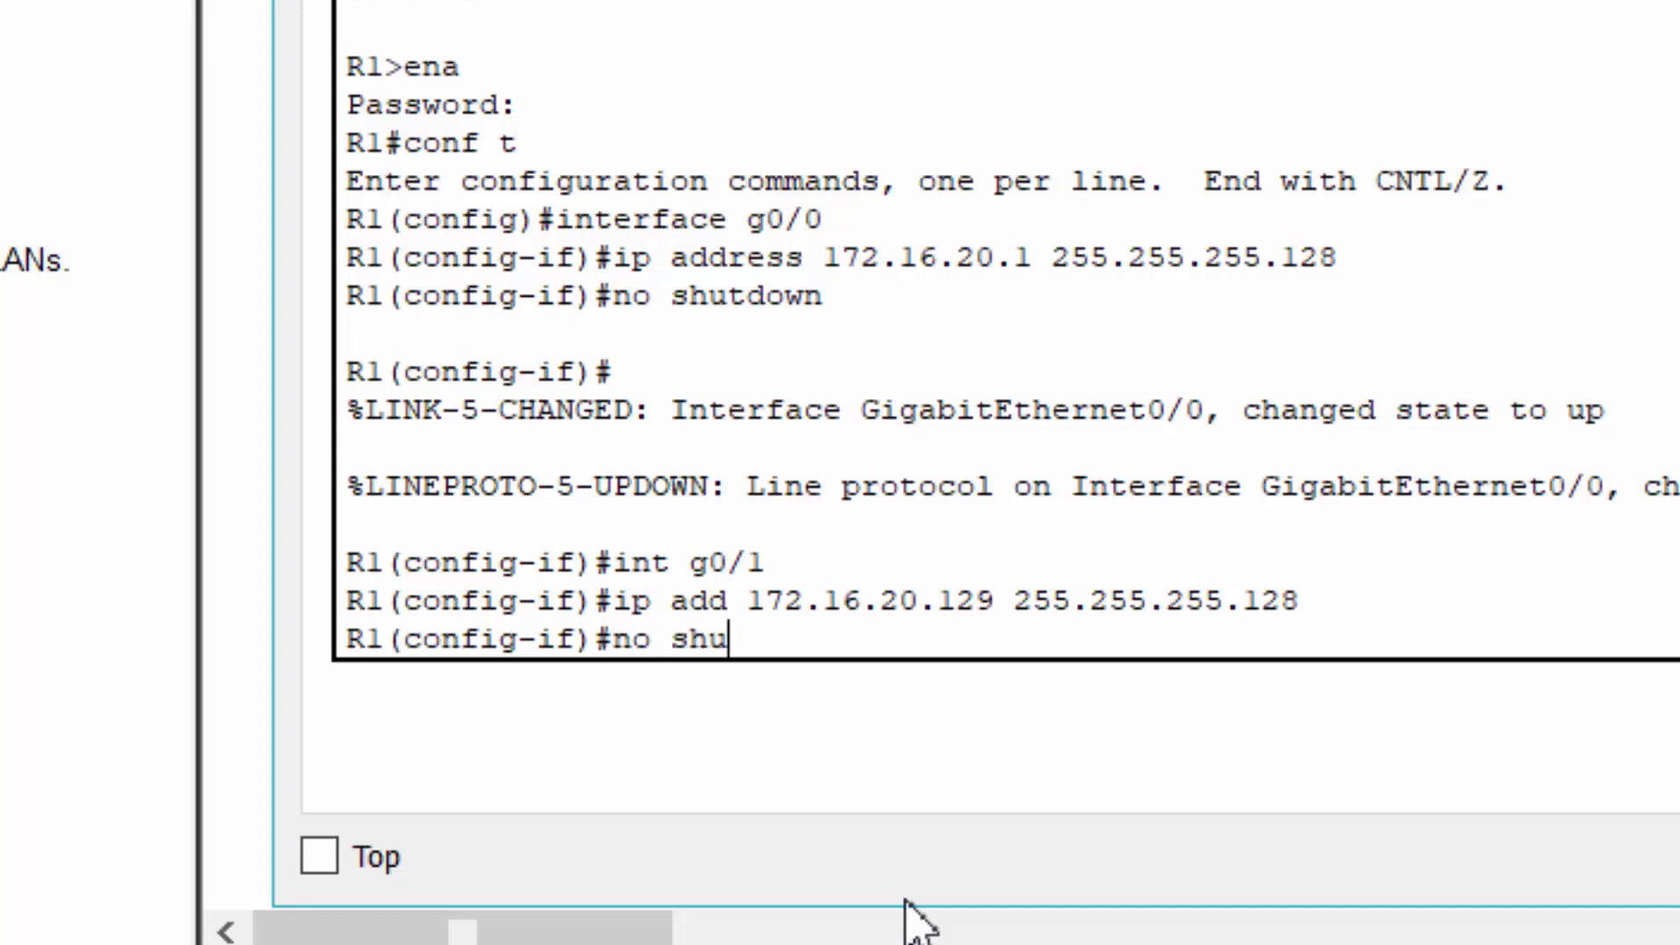
{"action": "type", "text": "t"}
{"action": "key", "text": "Return"}
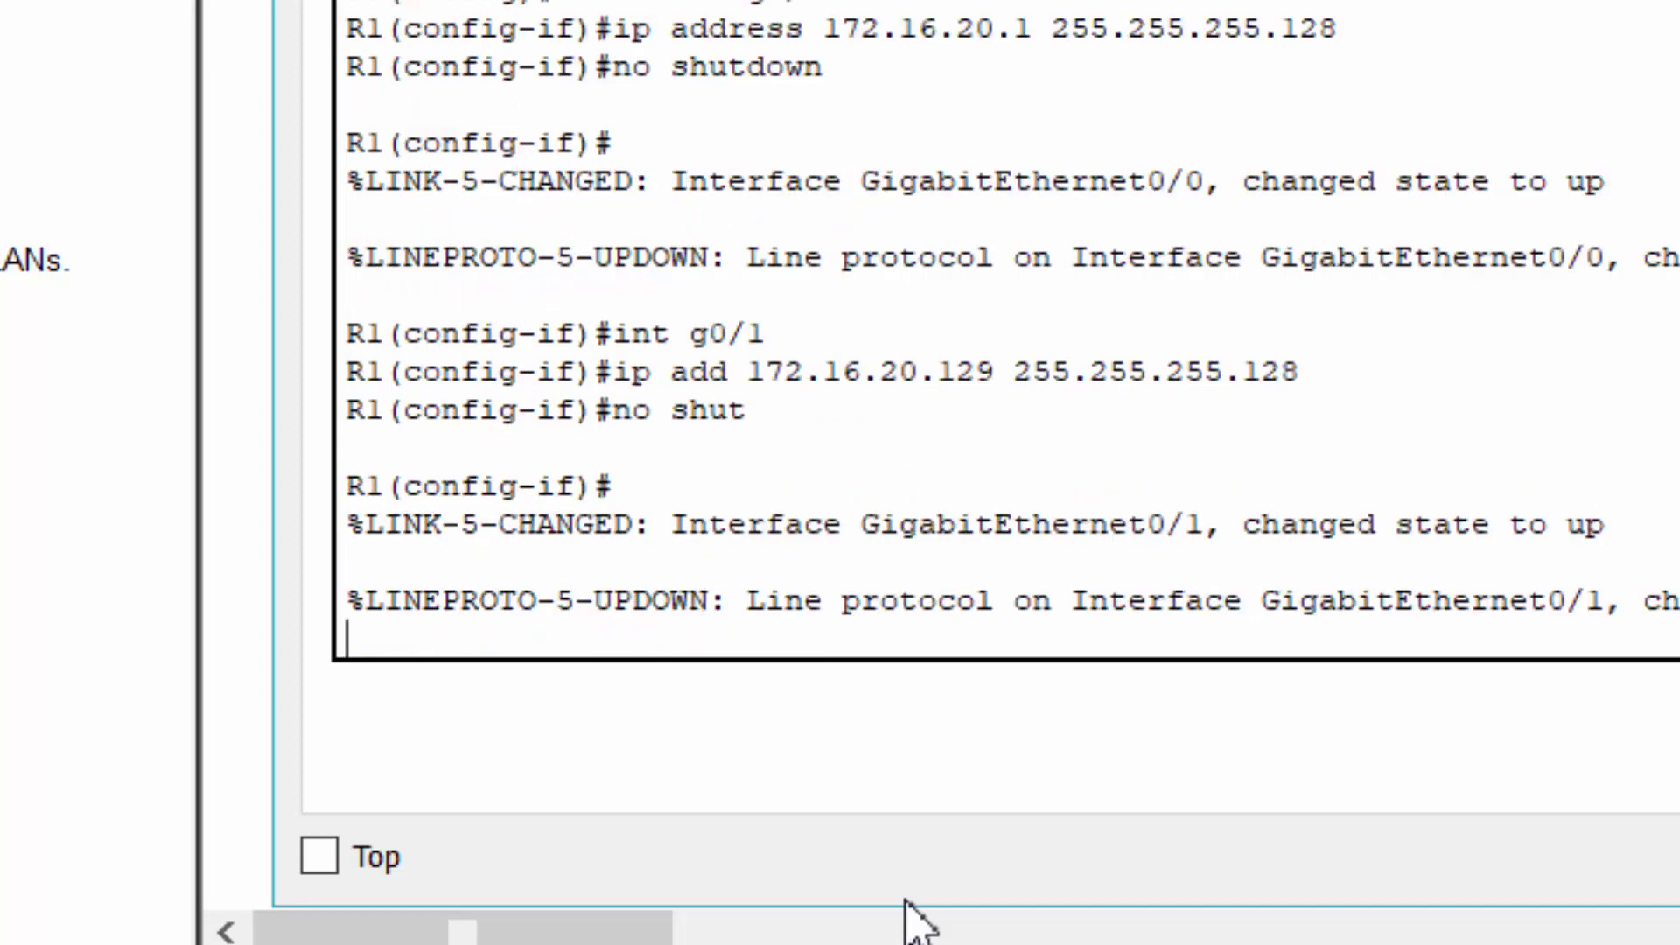
{"action": "key", "text": "Return"}
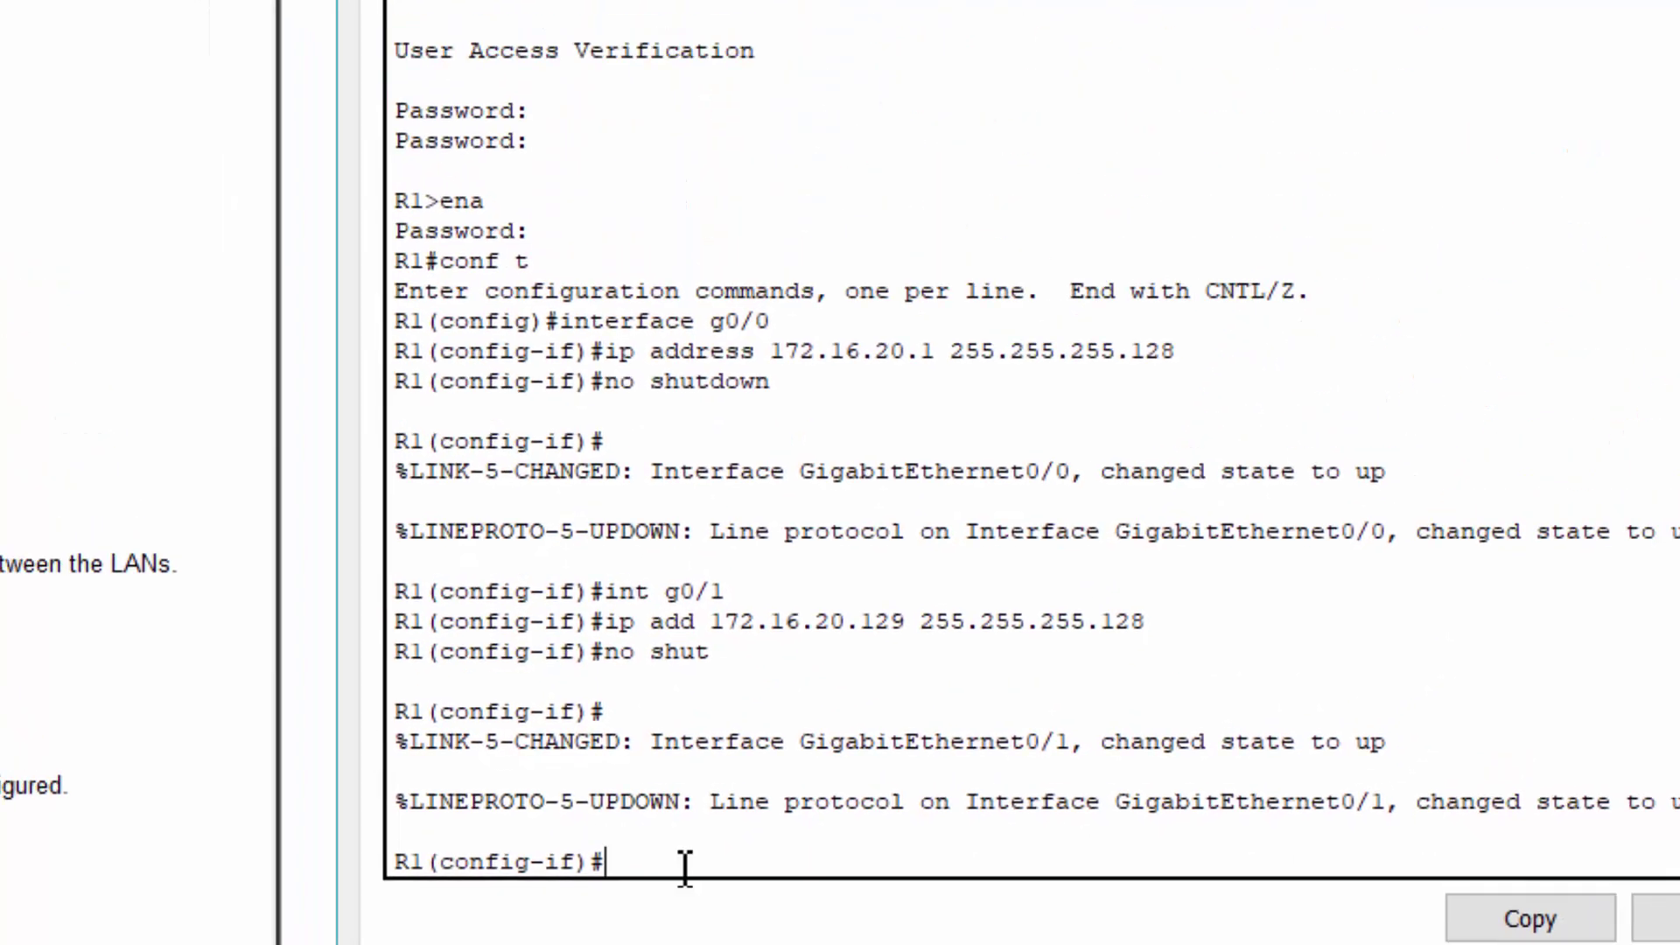
{"action": "key", "text": "alt+F4"}
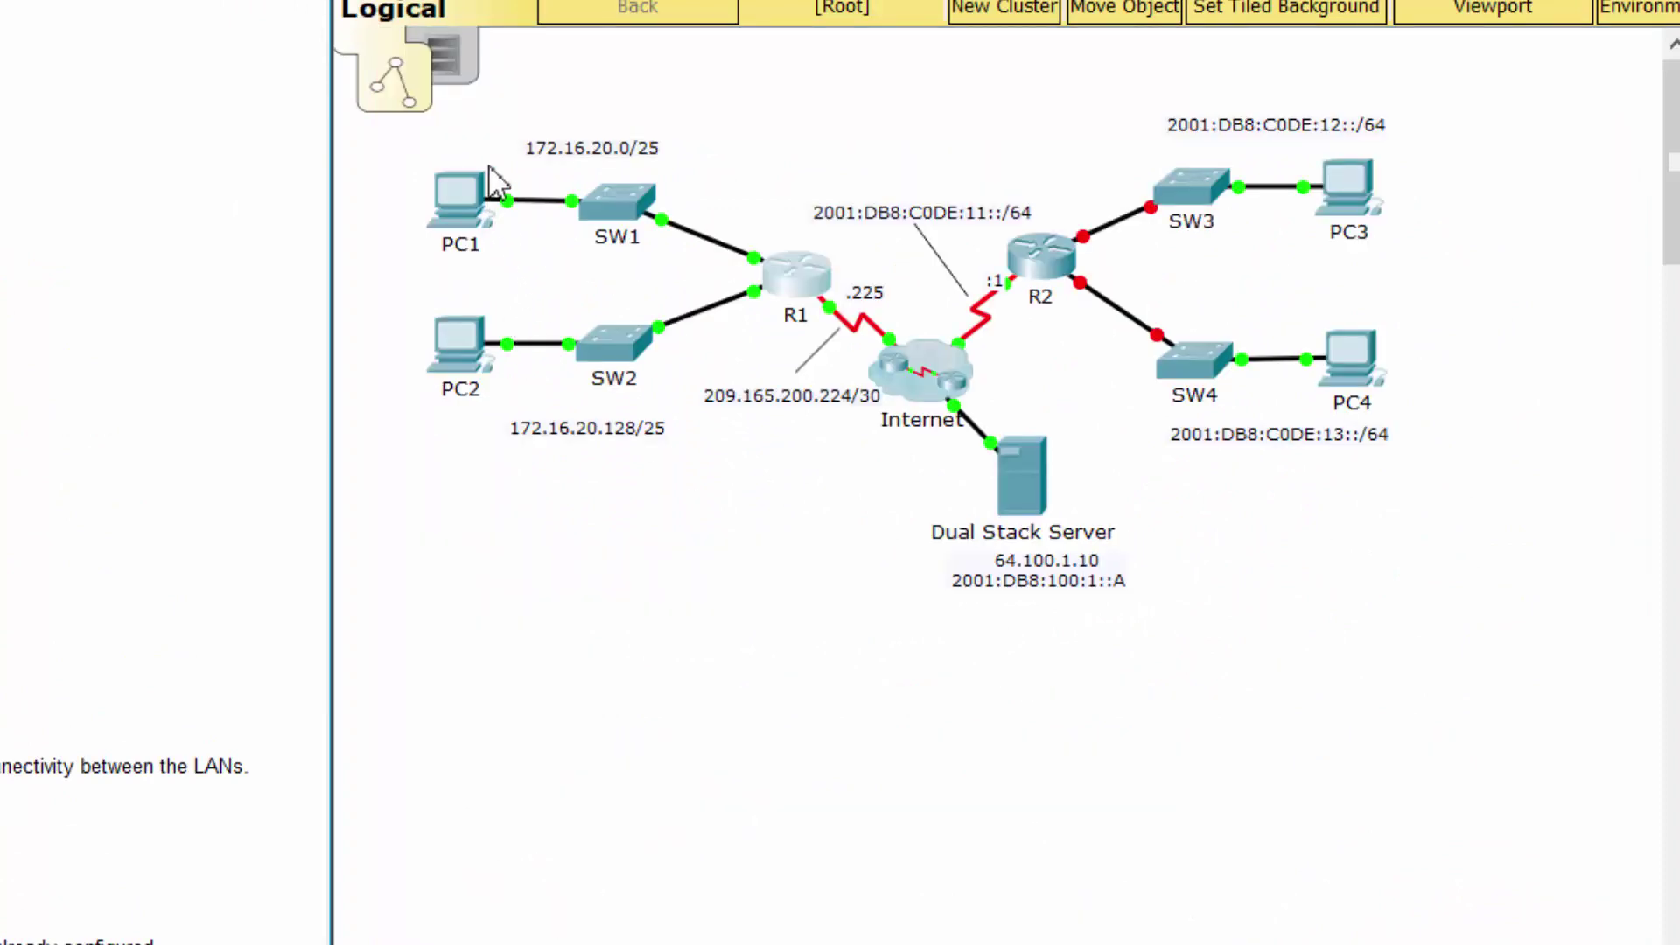
Step: Open PC1's IP Configuration from its Desktop applications
{"action": "left_click", "coordinate": [452, 203]}
{"action": "left_click_drag", "start_coordinate": [536, 179], "coordinate": [1168, 126]}
{"action": "left_click", "coordinate": [663, 170]}
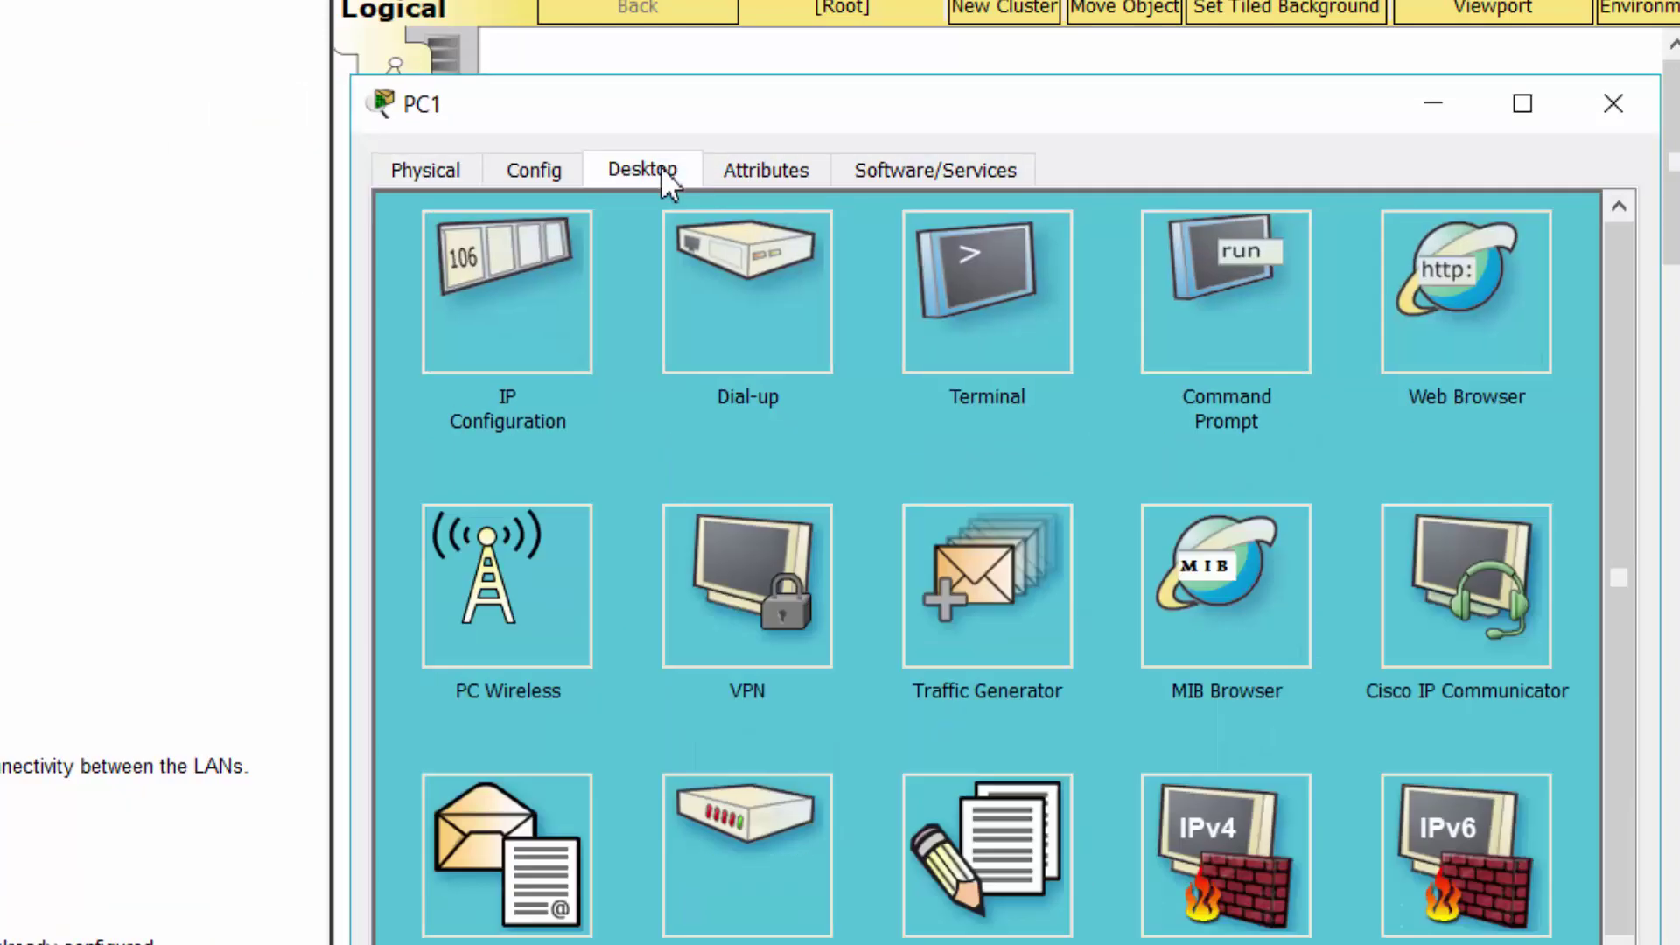
{"action": "left_click", "coordinate": [522, 289]}
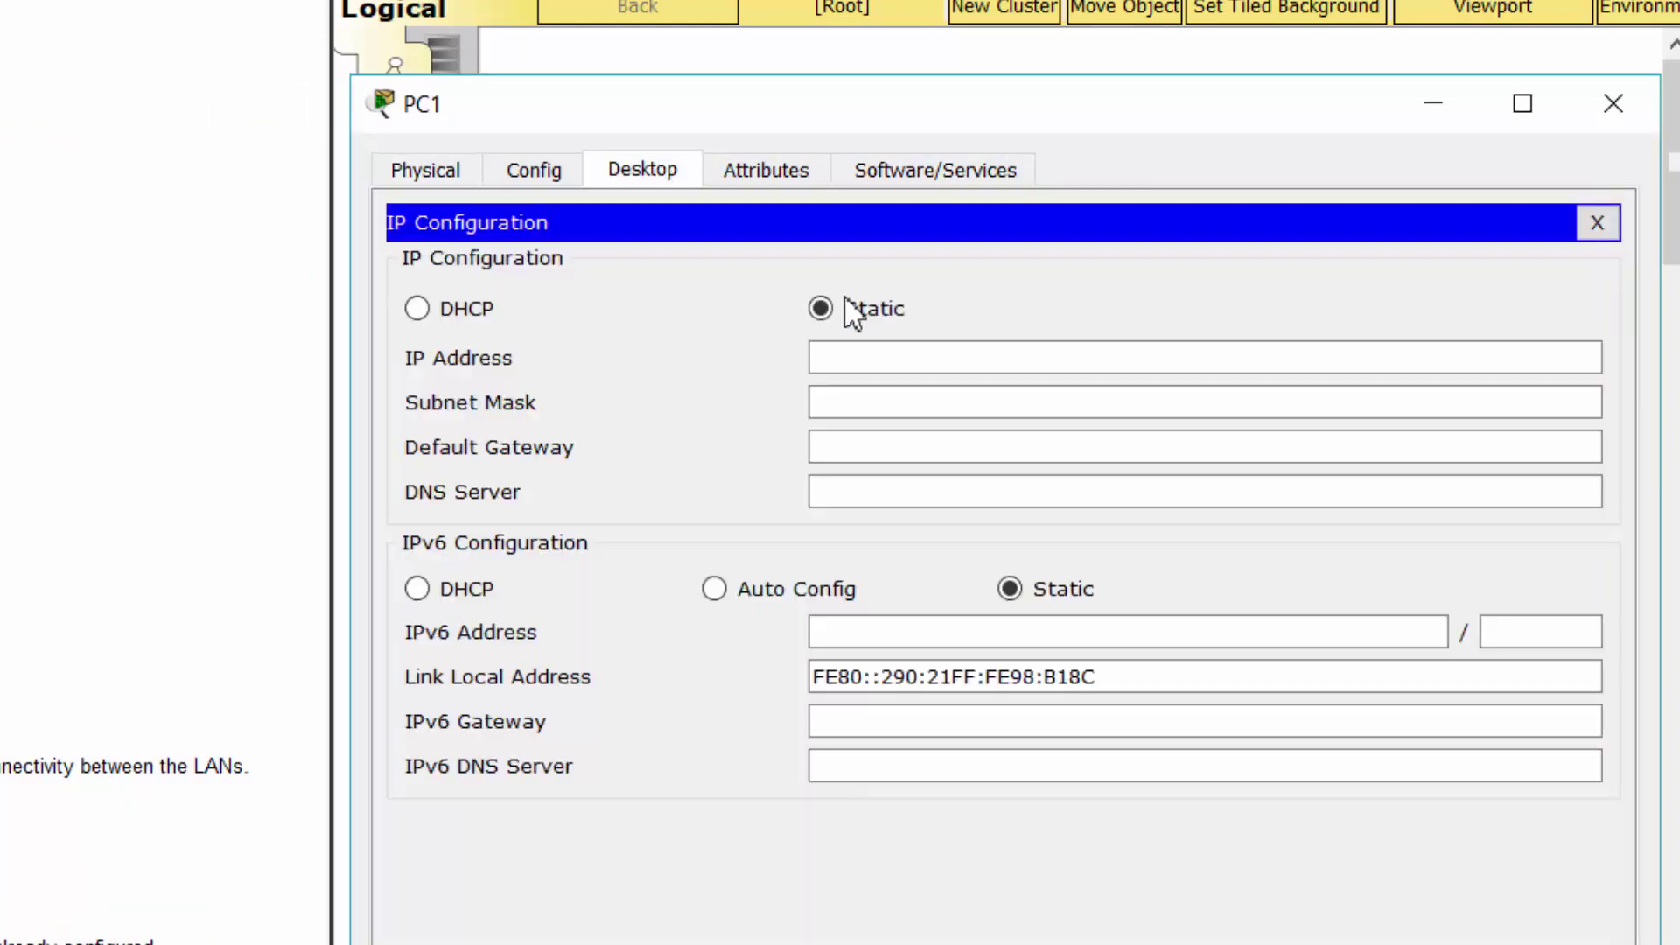
Step: Enter IP 172.16.20.10, mask 255.255.255.128, gateway 172.16.20.1, and close the window
{"action": "left_click", "coordinate": [878, 355]}
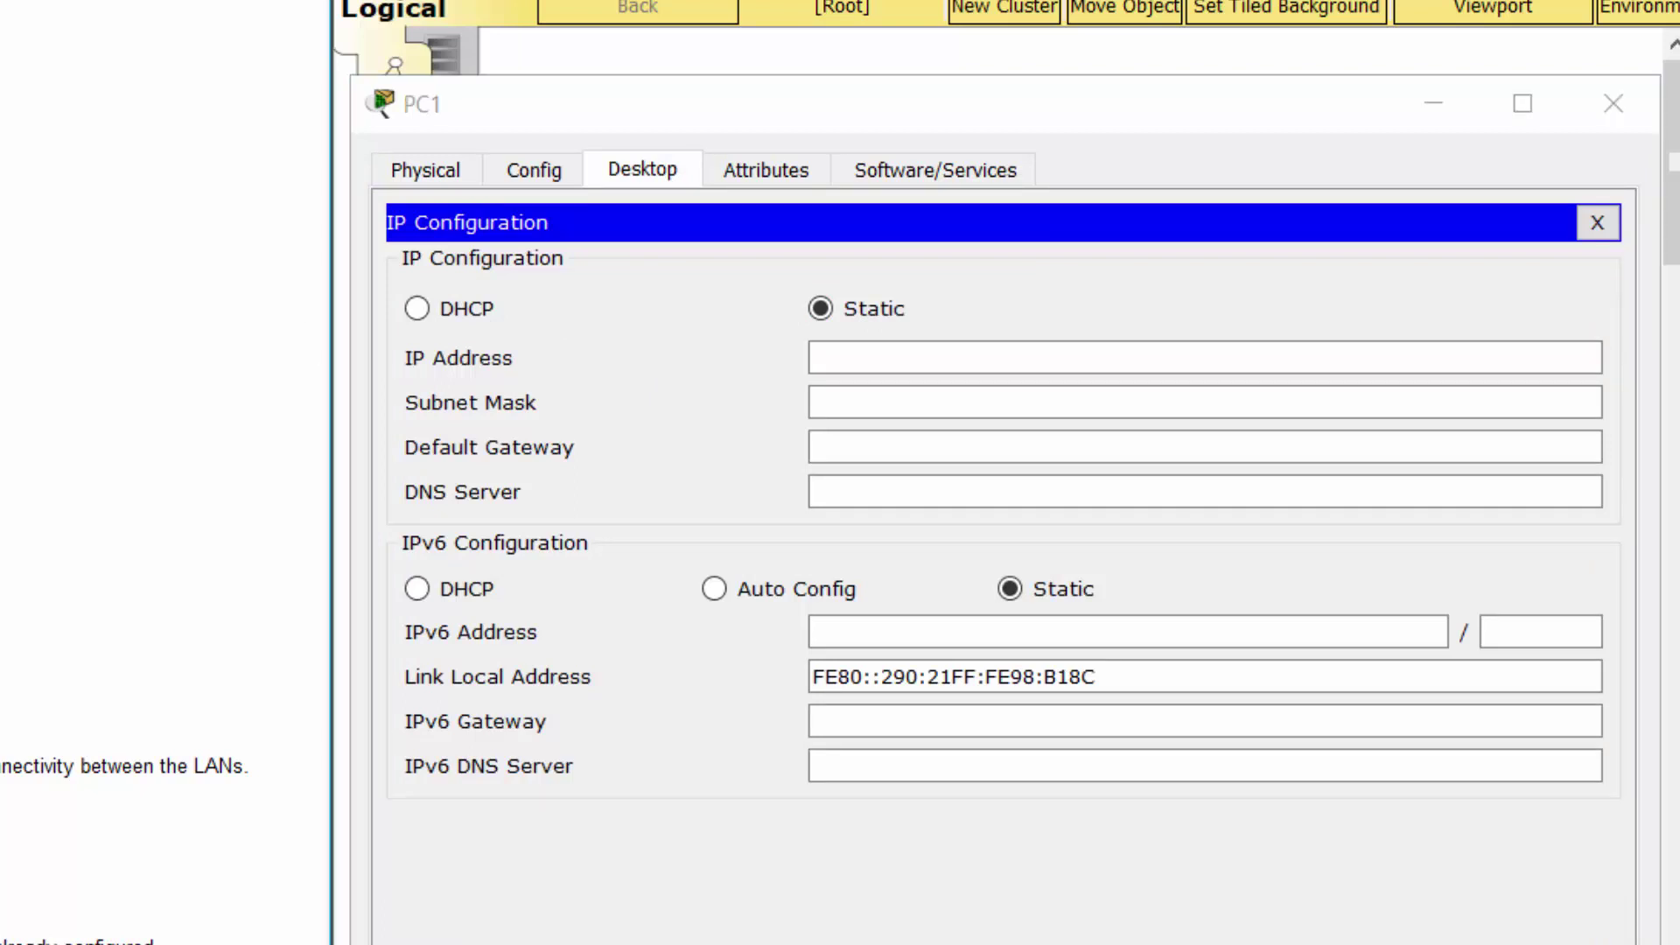
{"action": "left_click", "coordinate": [1032, 365]}
{"action": "type", "text": "172."}
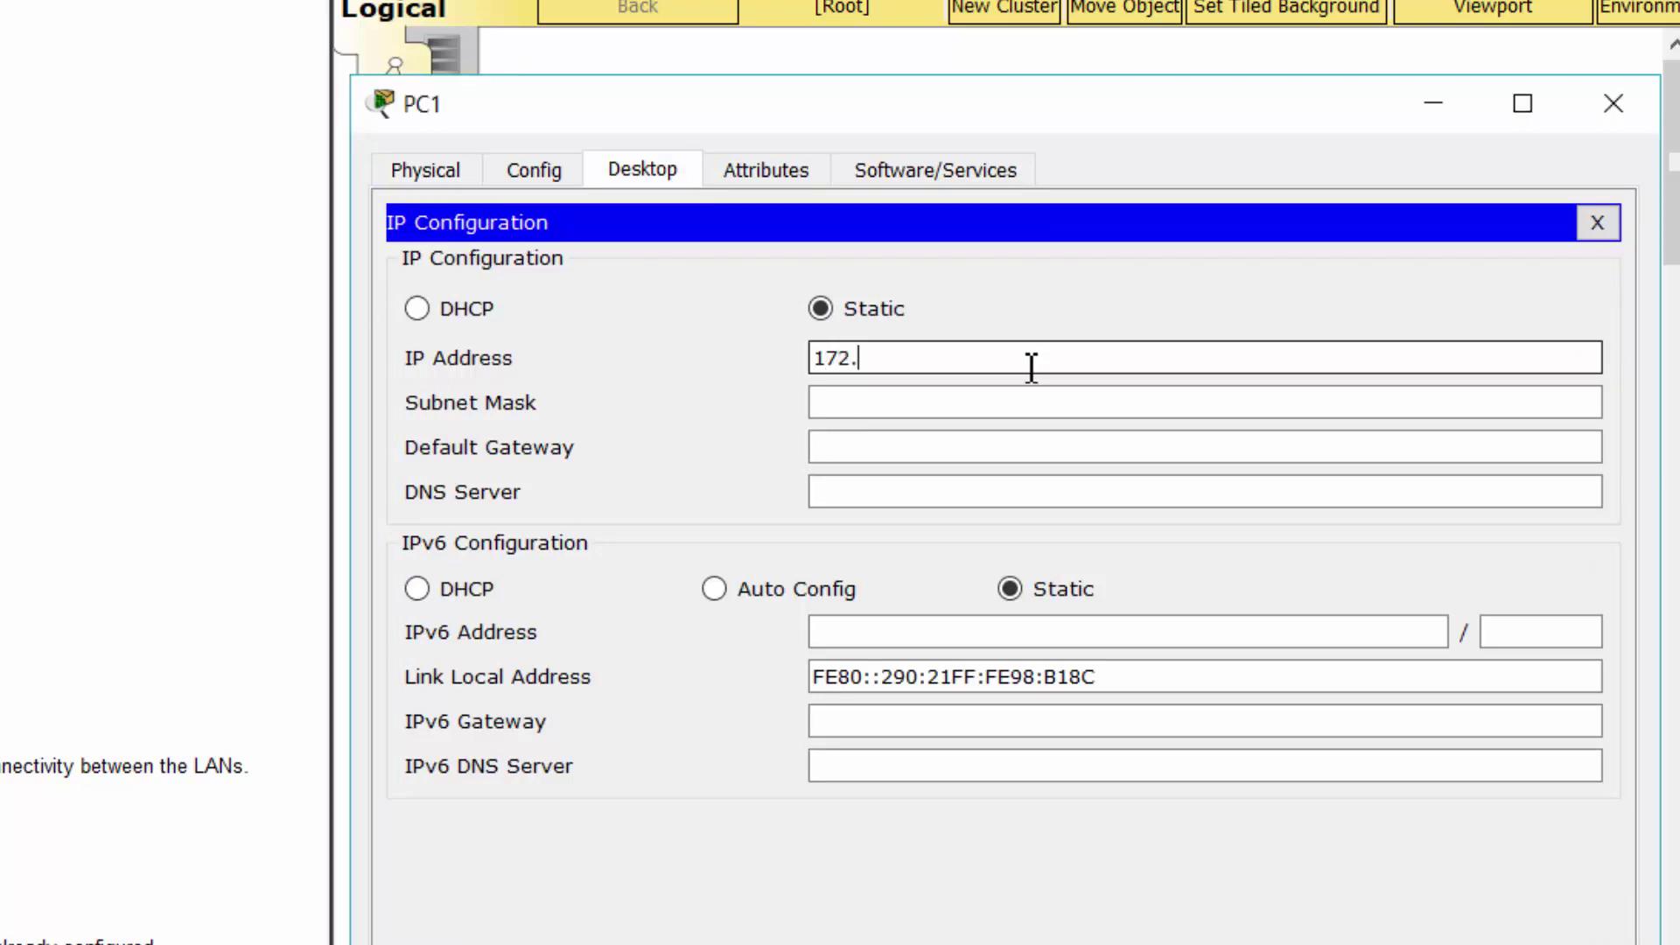
{"action": "type", "text": "16.20.10"}
{"action": "left_click", "coordinate": [1044, 409]}
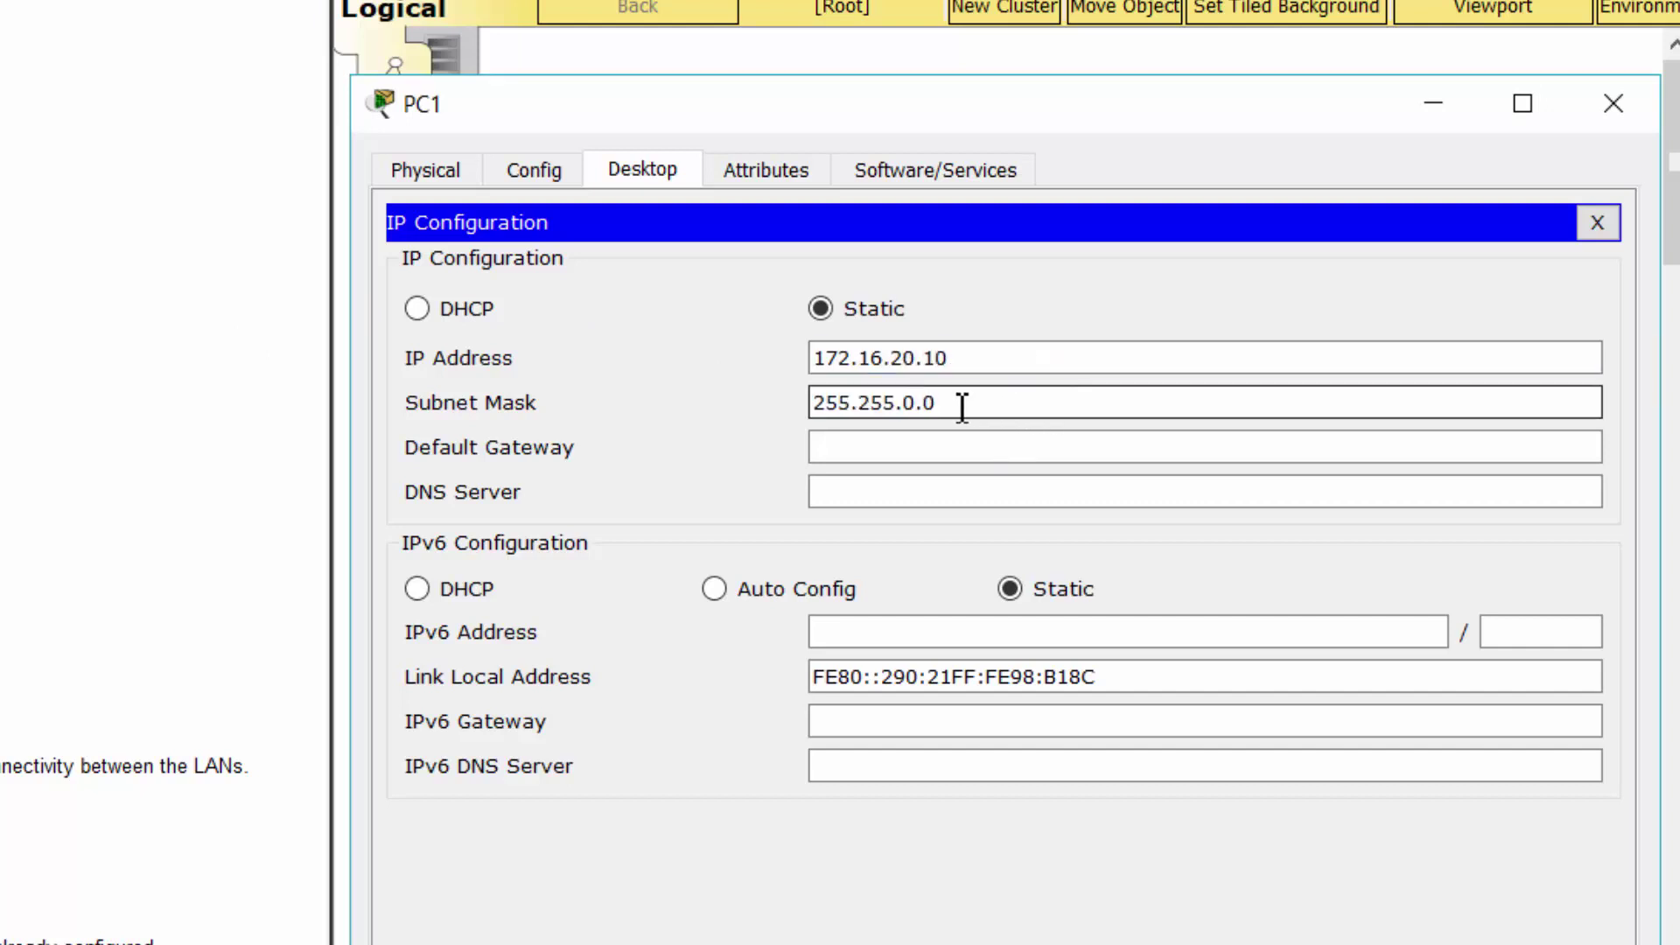
{"action": "key", "text": "BackSpace"}
{"action": "key", "text": "BackSpace"}
{"action": "key", "text": "BackSpace"}
{"action": "type", "text": "255.128"}
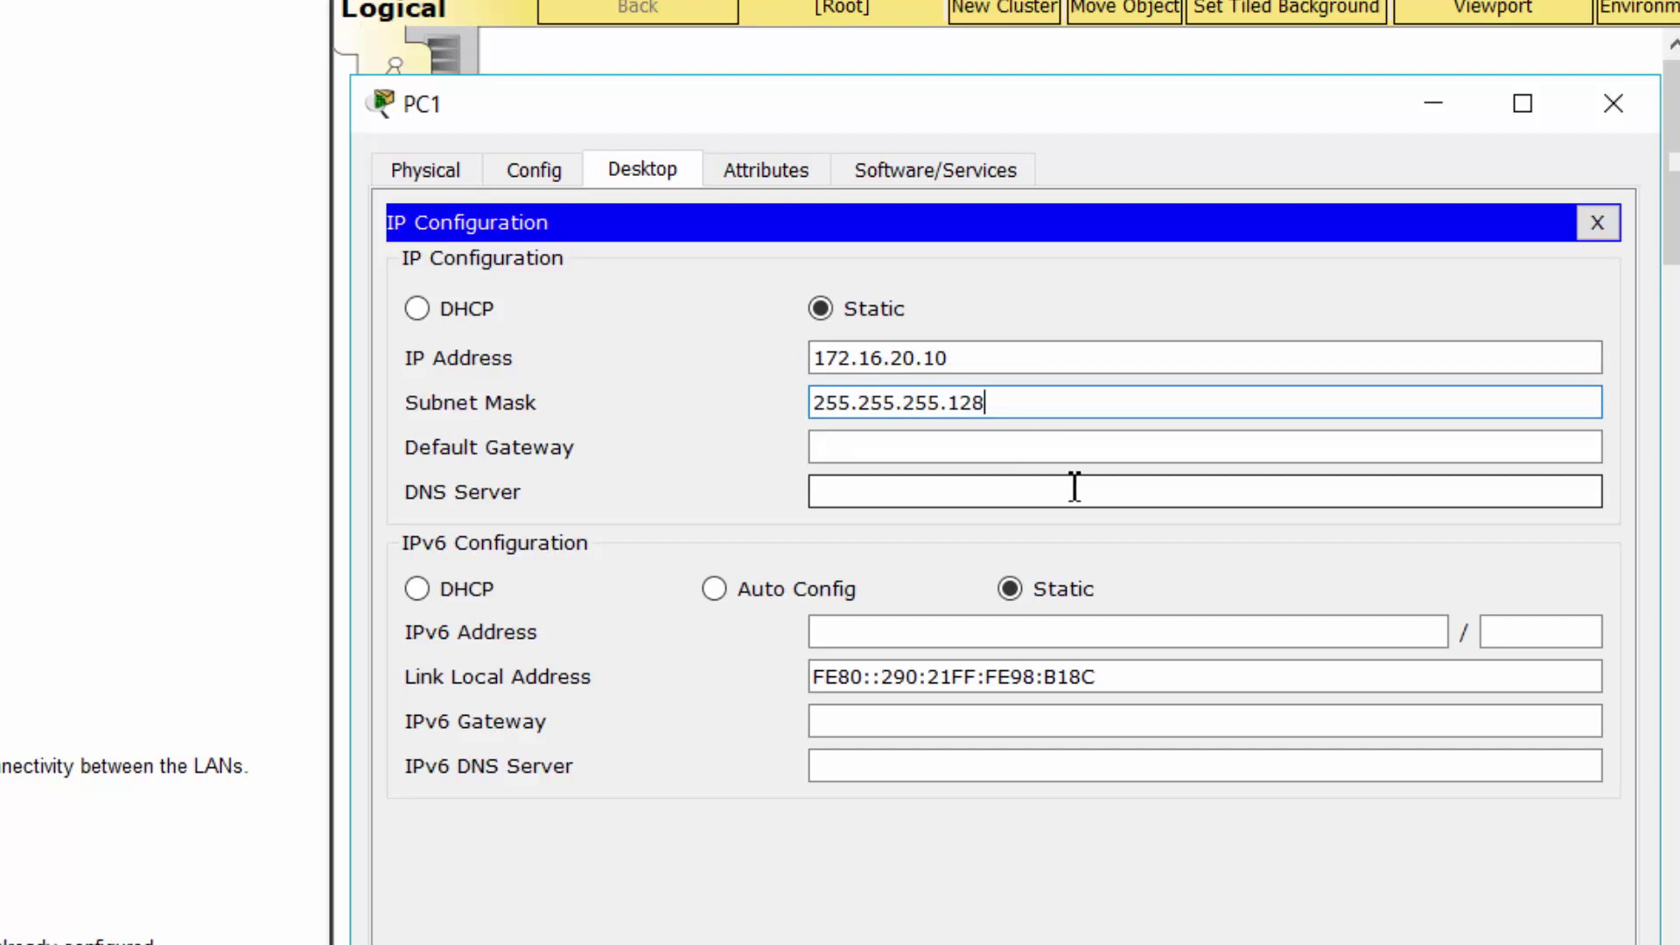
{"action": "key", "text": "Tab"}
{"action": "type", "text": "172"}
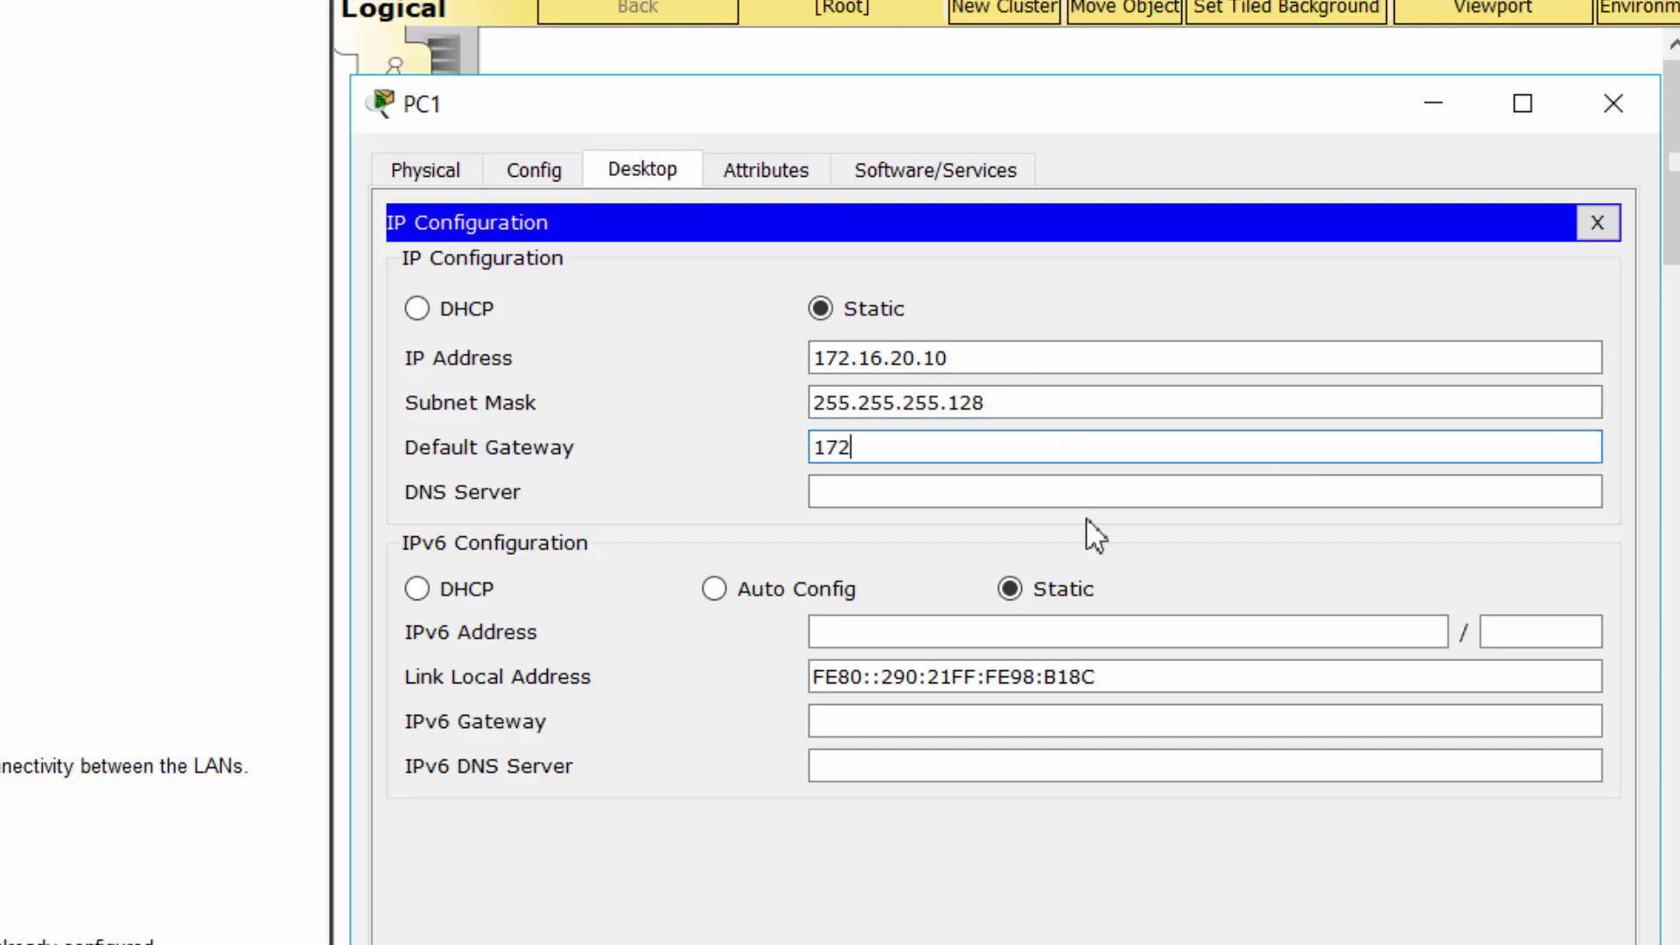
{"action": "type", "text": ".16.20.1"}
{"action": "left_click", "coordinate": [1593, 105]}
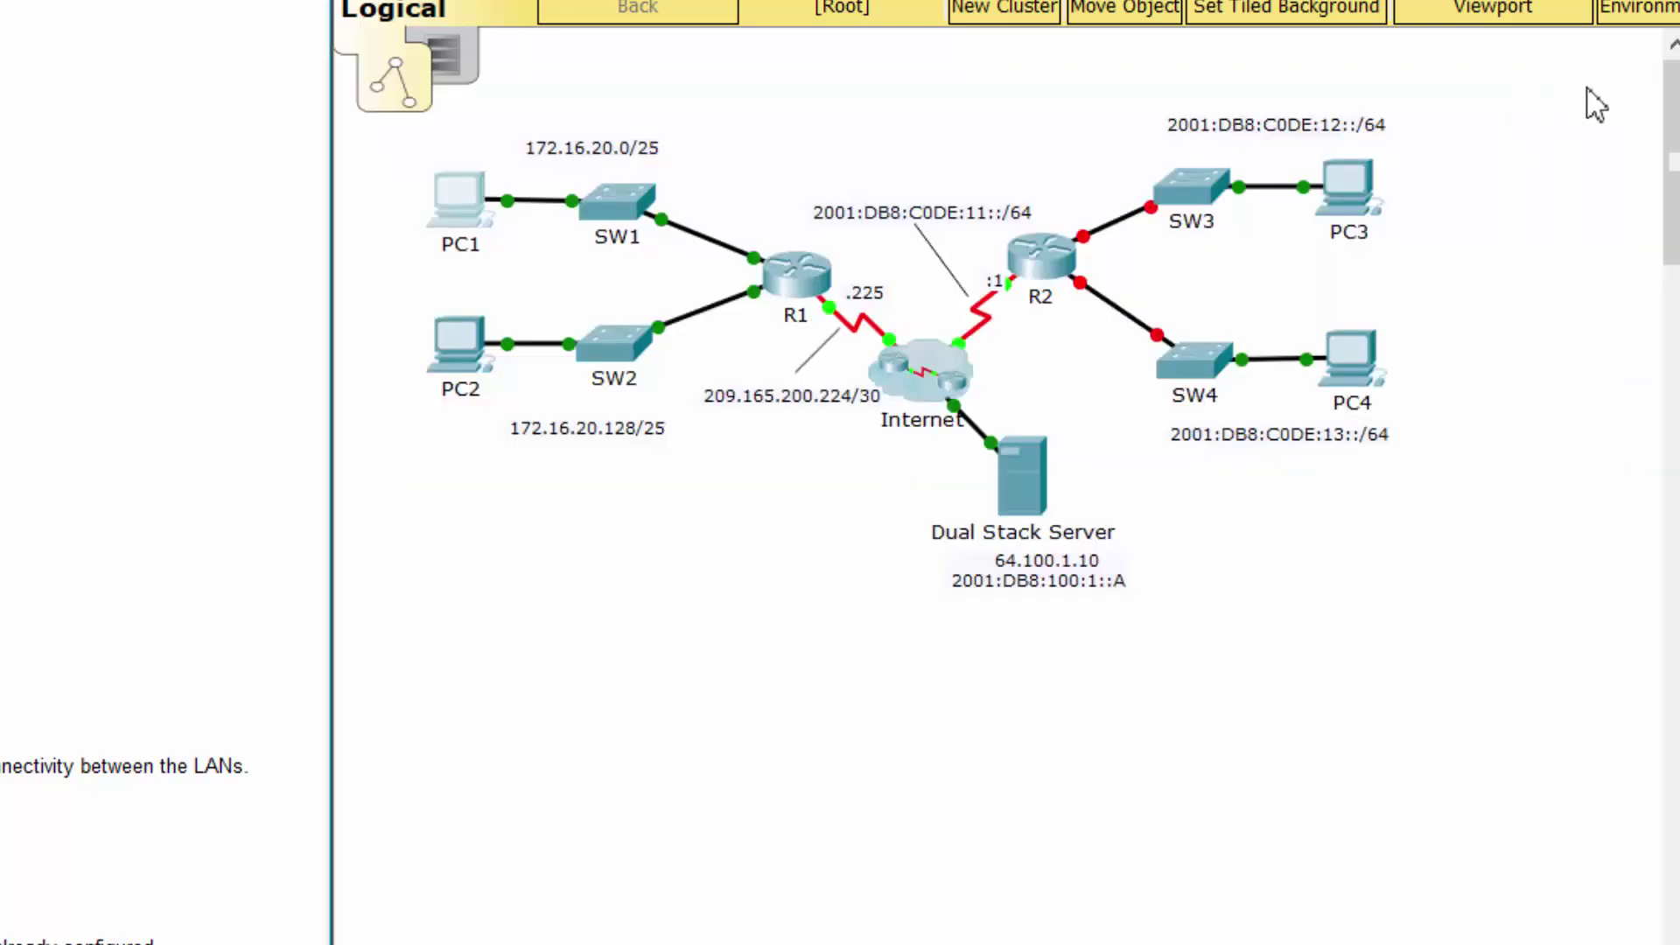
Step: Open PC2's IP Configuration from its Desktop applications
{"action": "left_click", "coordinate": [476, 354]}
{"action": "left_click_drag", "start_coordinate": [461, 175], "coordinate": [1147, 154]}
{"action": "left_click", "coordinate": [655, 196]}
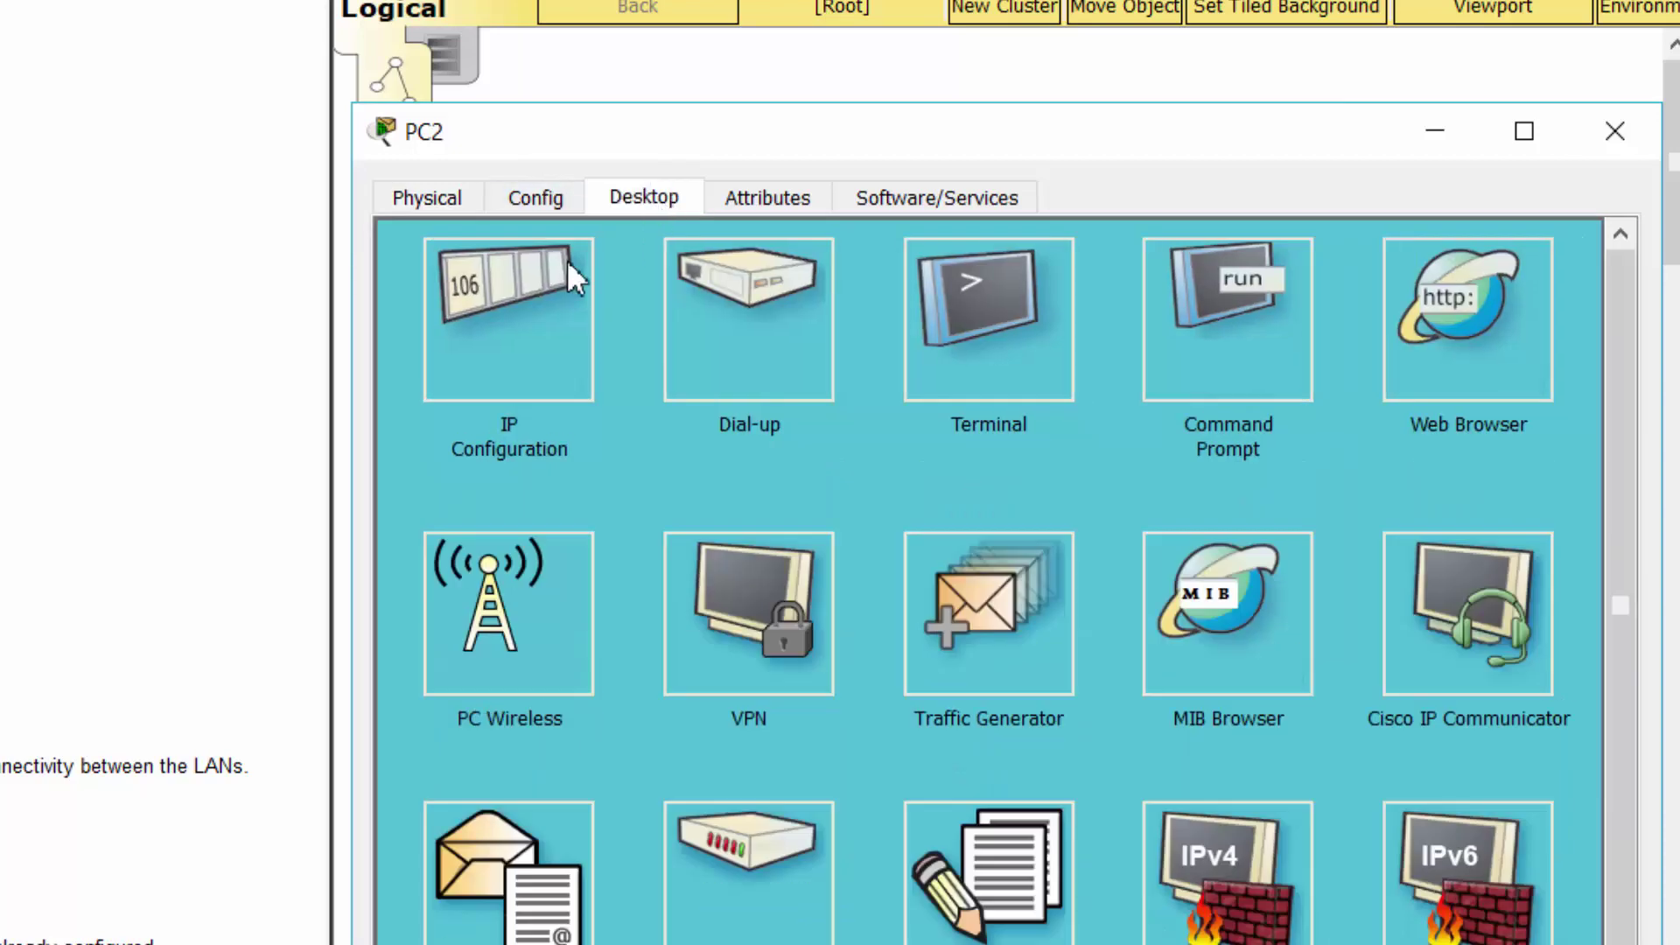
{"action": "left_click", "coordinate": [570, 279]}
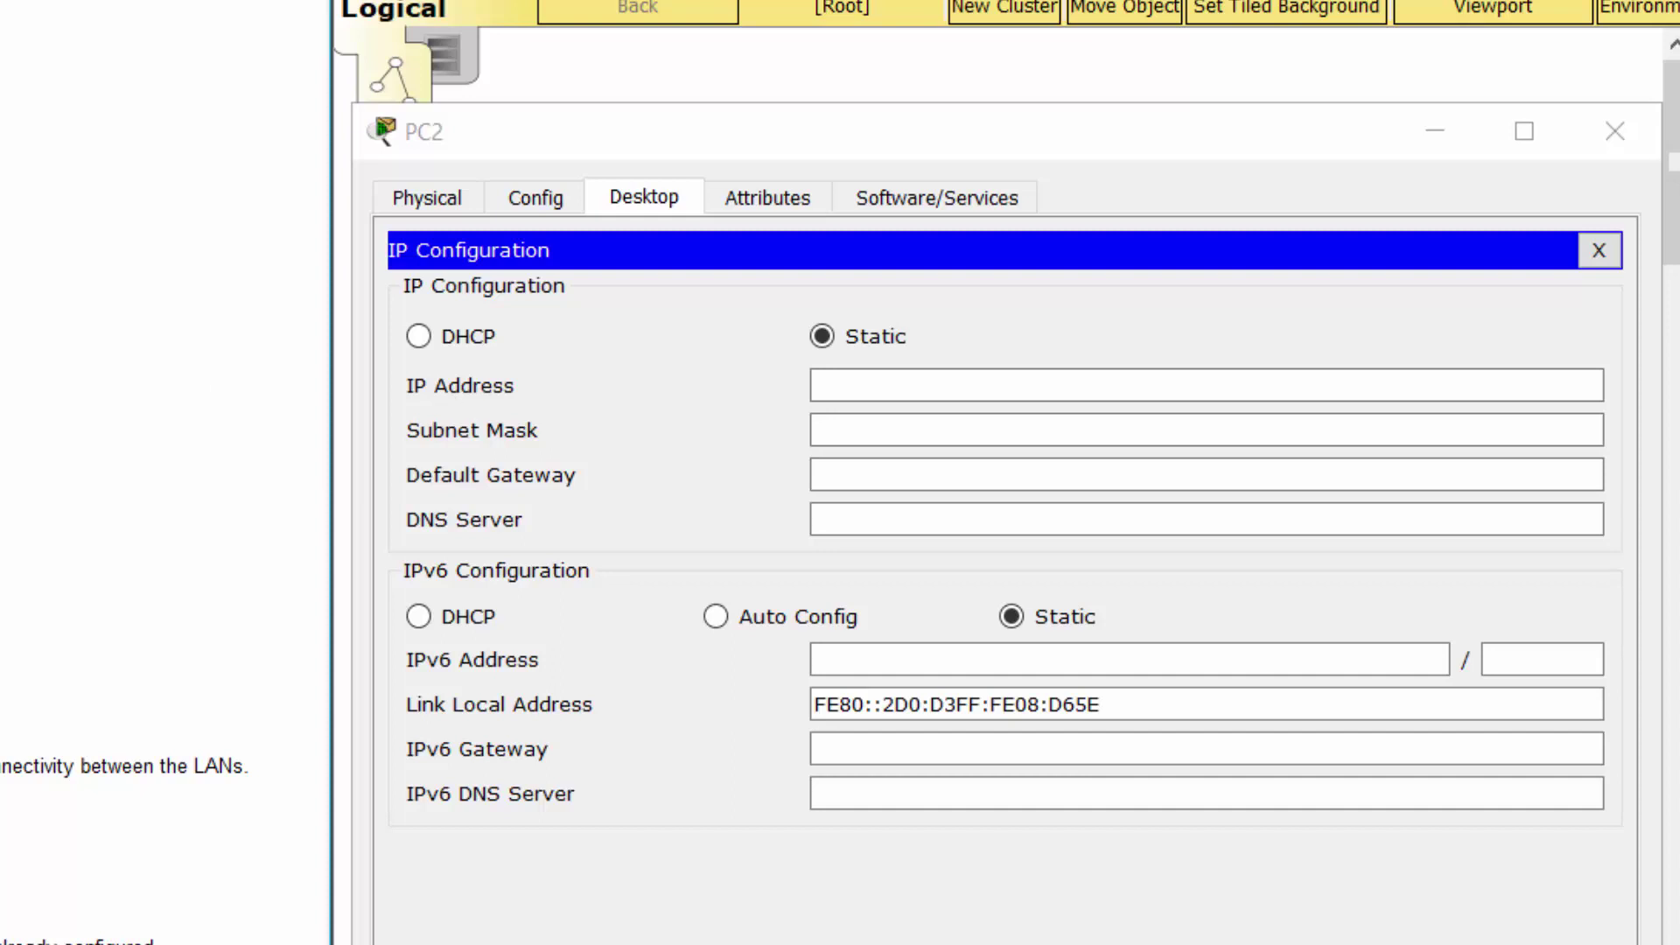
Step: Enter IP 172.16.20.138, mask 255.255.255.128, gateway 172.16.20.129, and close the window
{"action": "left_click", "coordinate": [1050, 387]}
{"action": "type", "text": "172.16.20.138"}
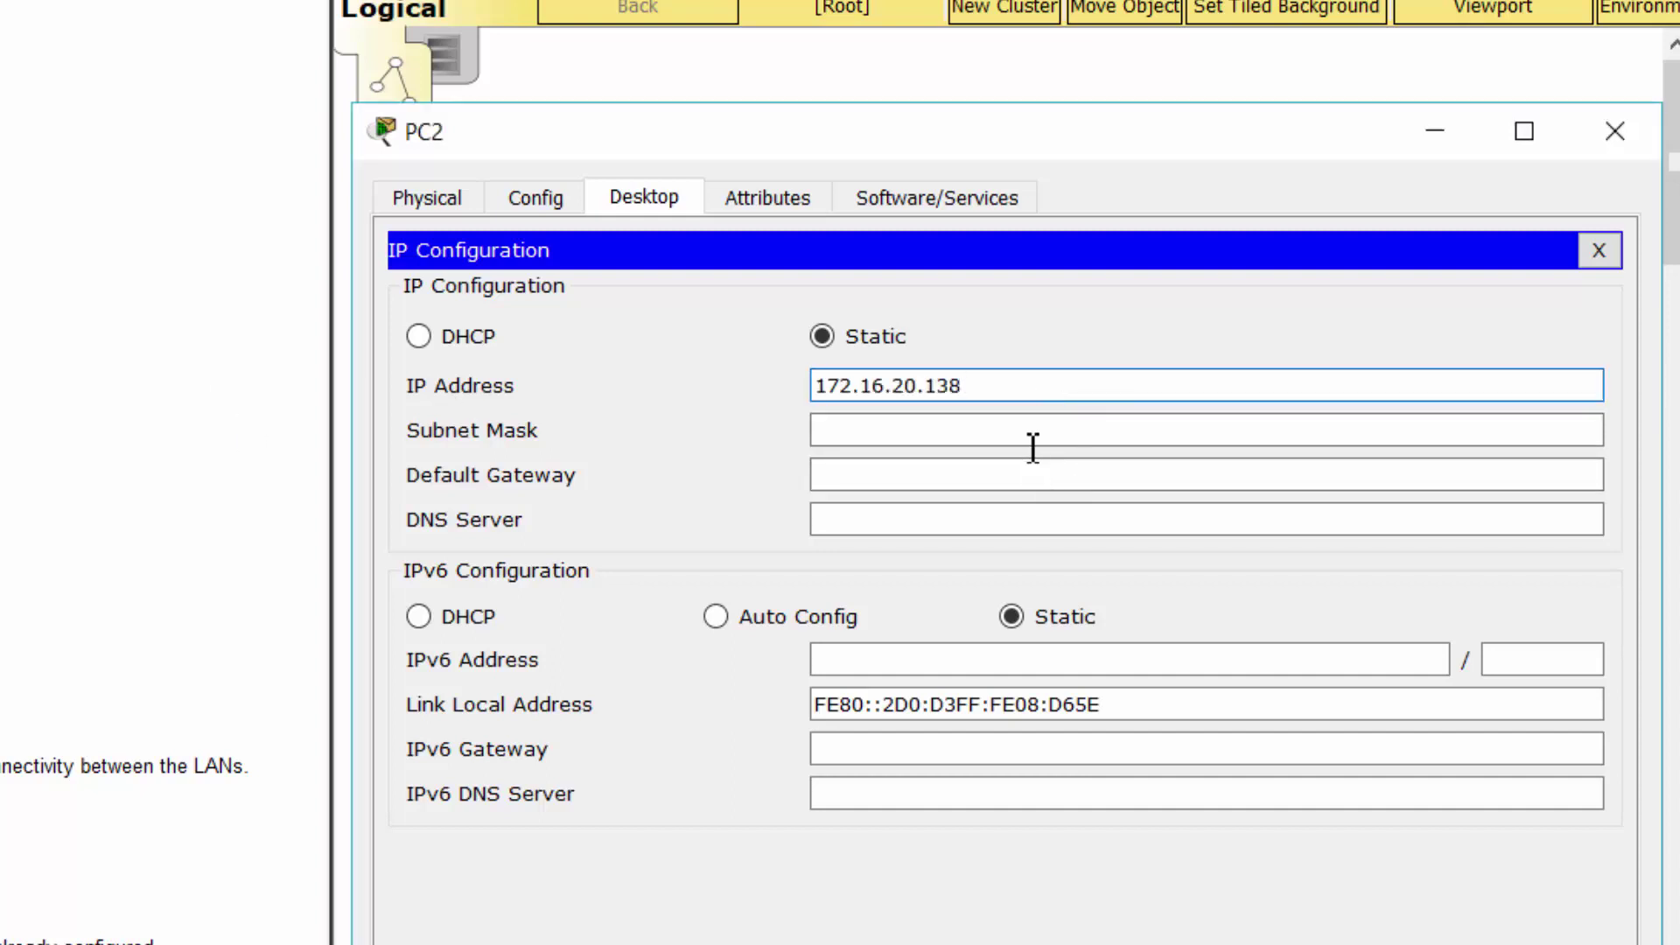
{"action": "left_click", "coordinate": [1004, 429]}
{"action": "triple_click", "coordinate": [1002, 427]}
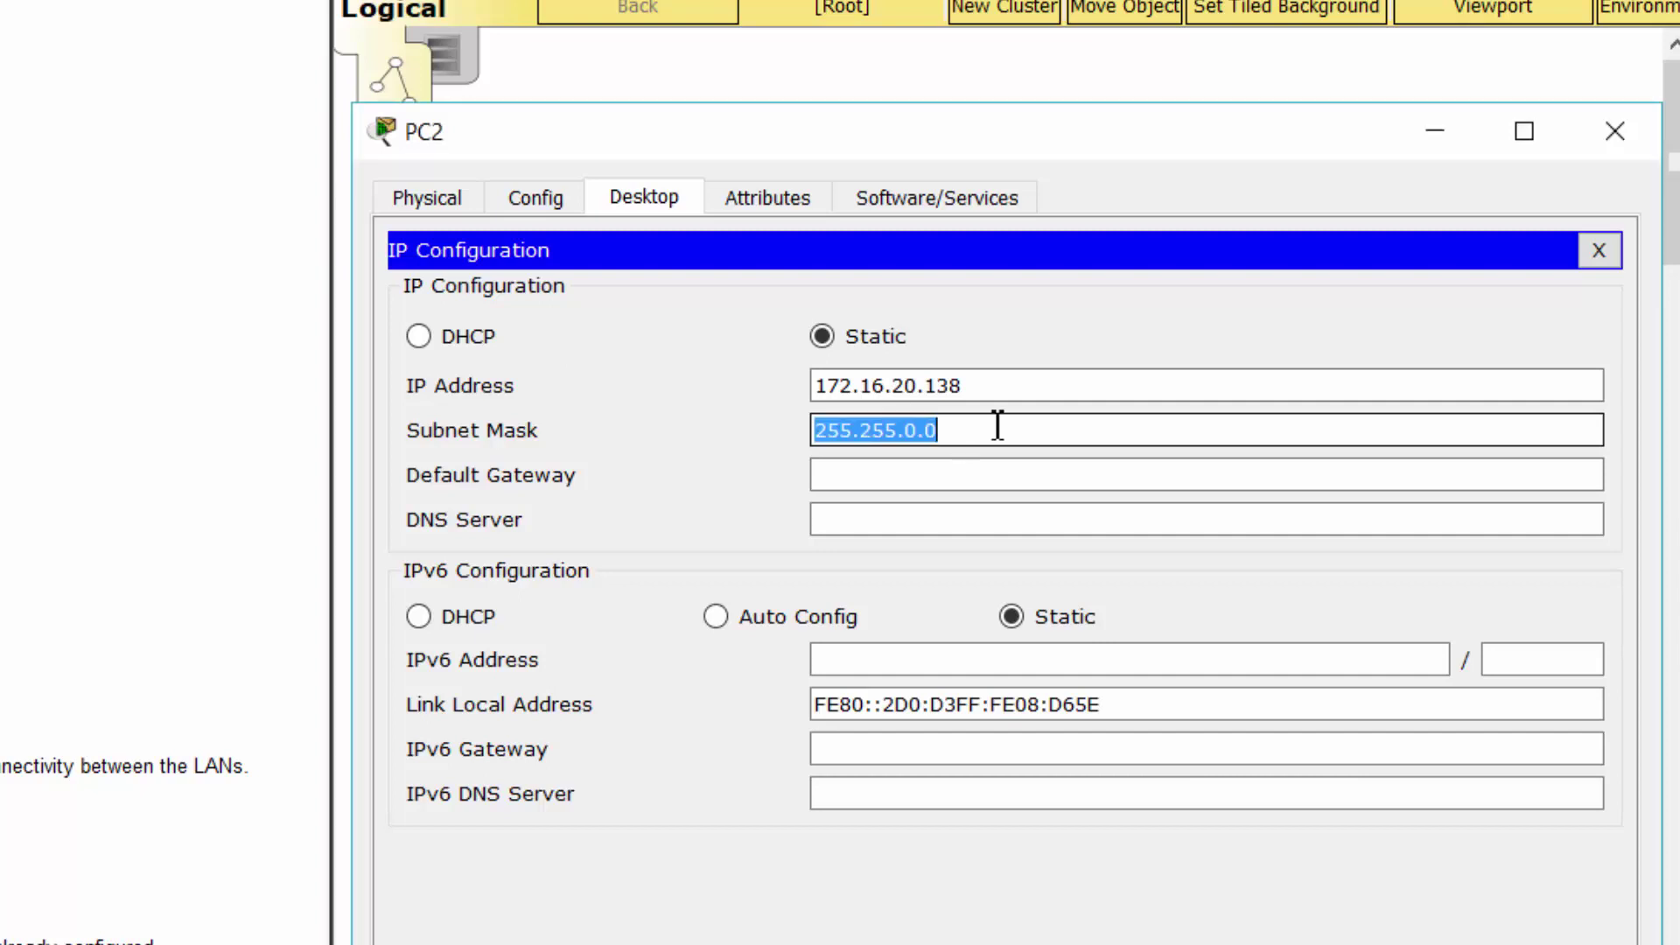
{"action": "type", "text": "255.255.255.128"}
{"action": "left_click", "coordinate": [1216, 475]}
{"action": "type", "text": "172.16.20.129"}
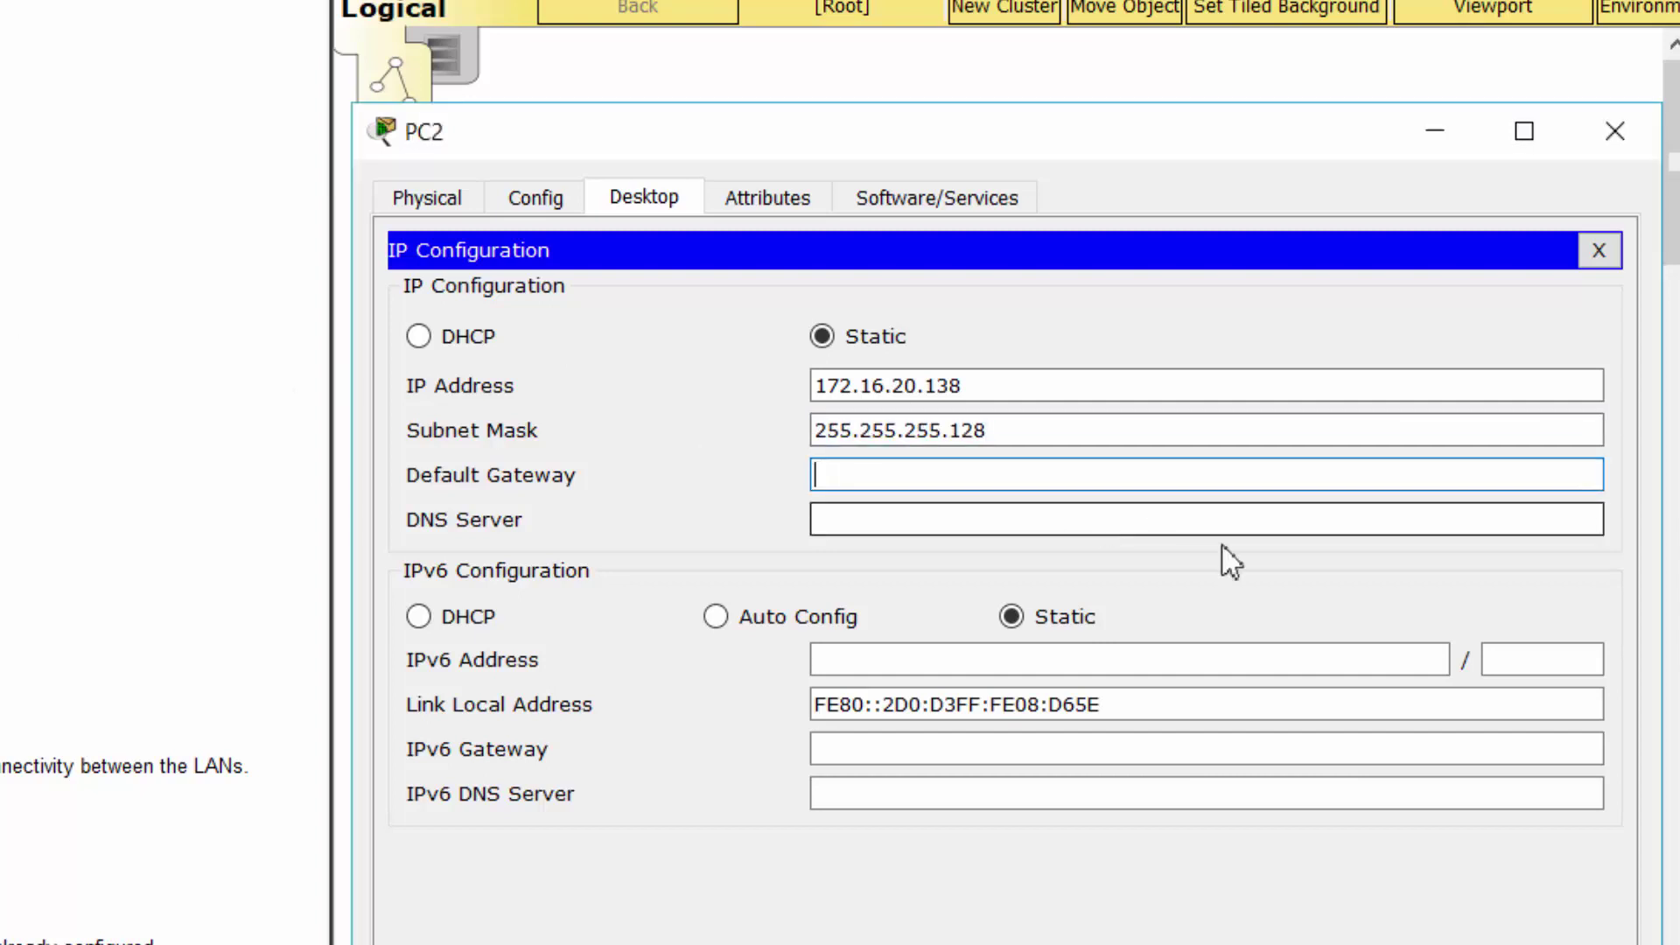
{"action": "left_click", "coordinate": [1614, 132]}
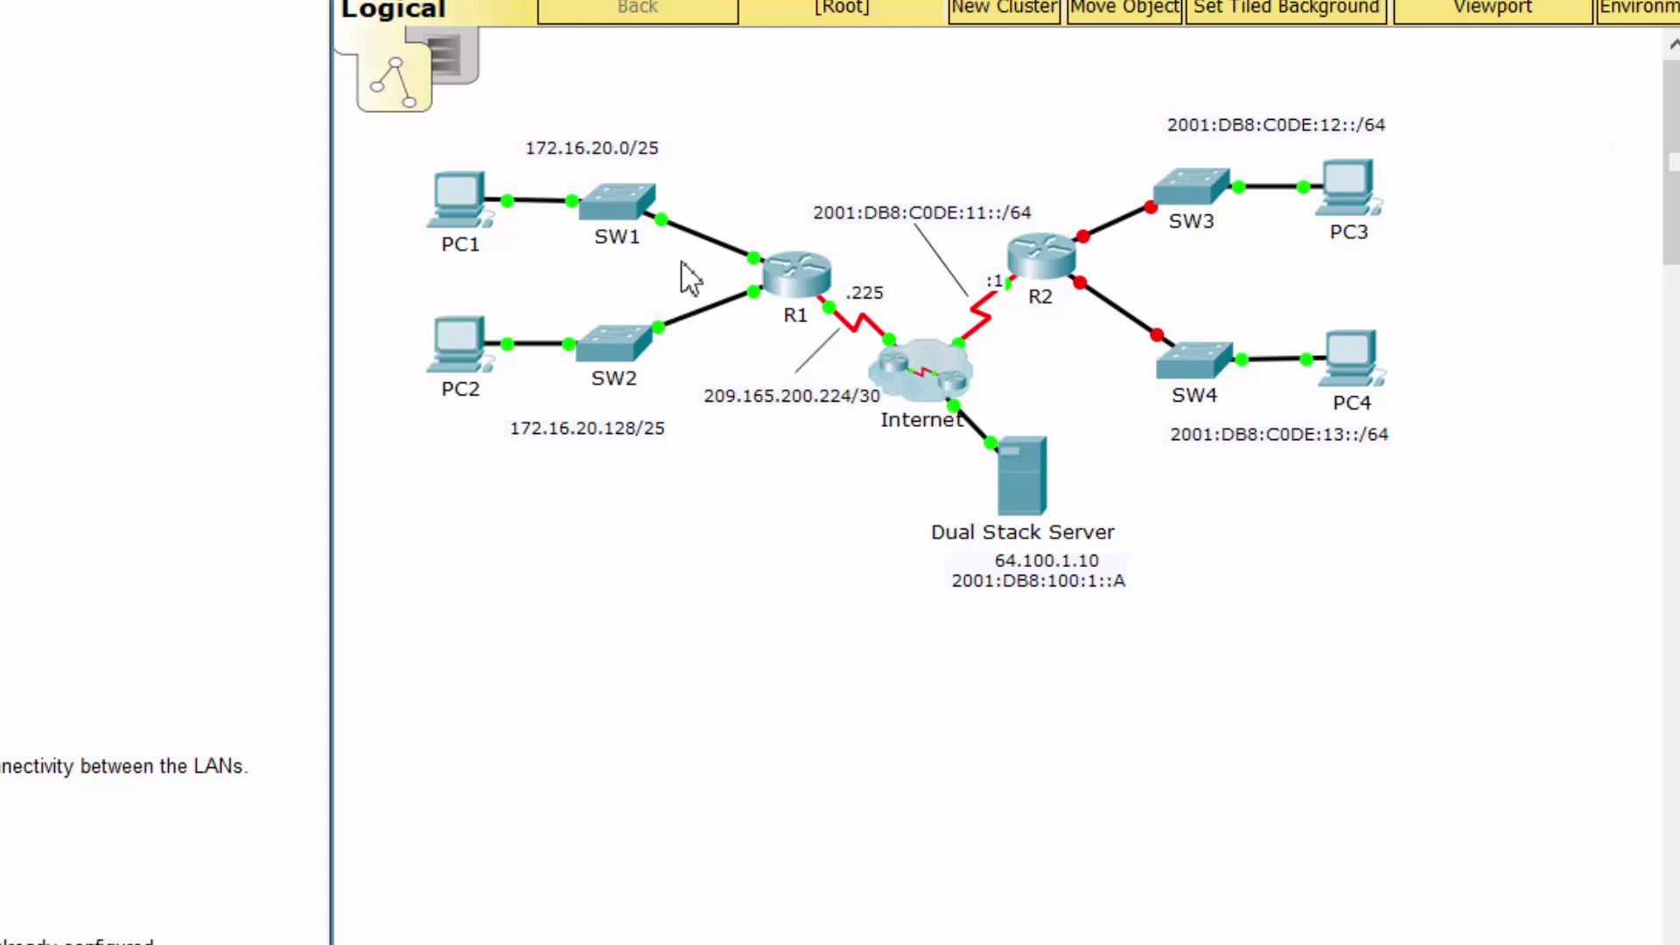
Step: From PC1's Command Prompt, ping PC2 at 172.16.20.138 and the server at 64.100.1.10
{"action": "left_click", "coordinate": [458, 197]}
{"action": "left_click_drag", "start_coordinate": [491, 184], "coordinate": [1142, 164]}
{"action": "left_click", "coordinate": [1233, 357]}
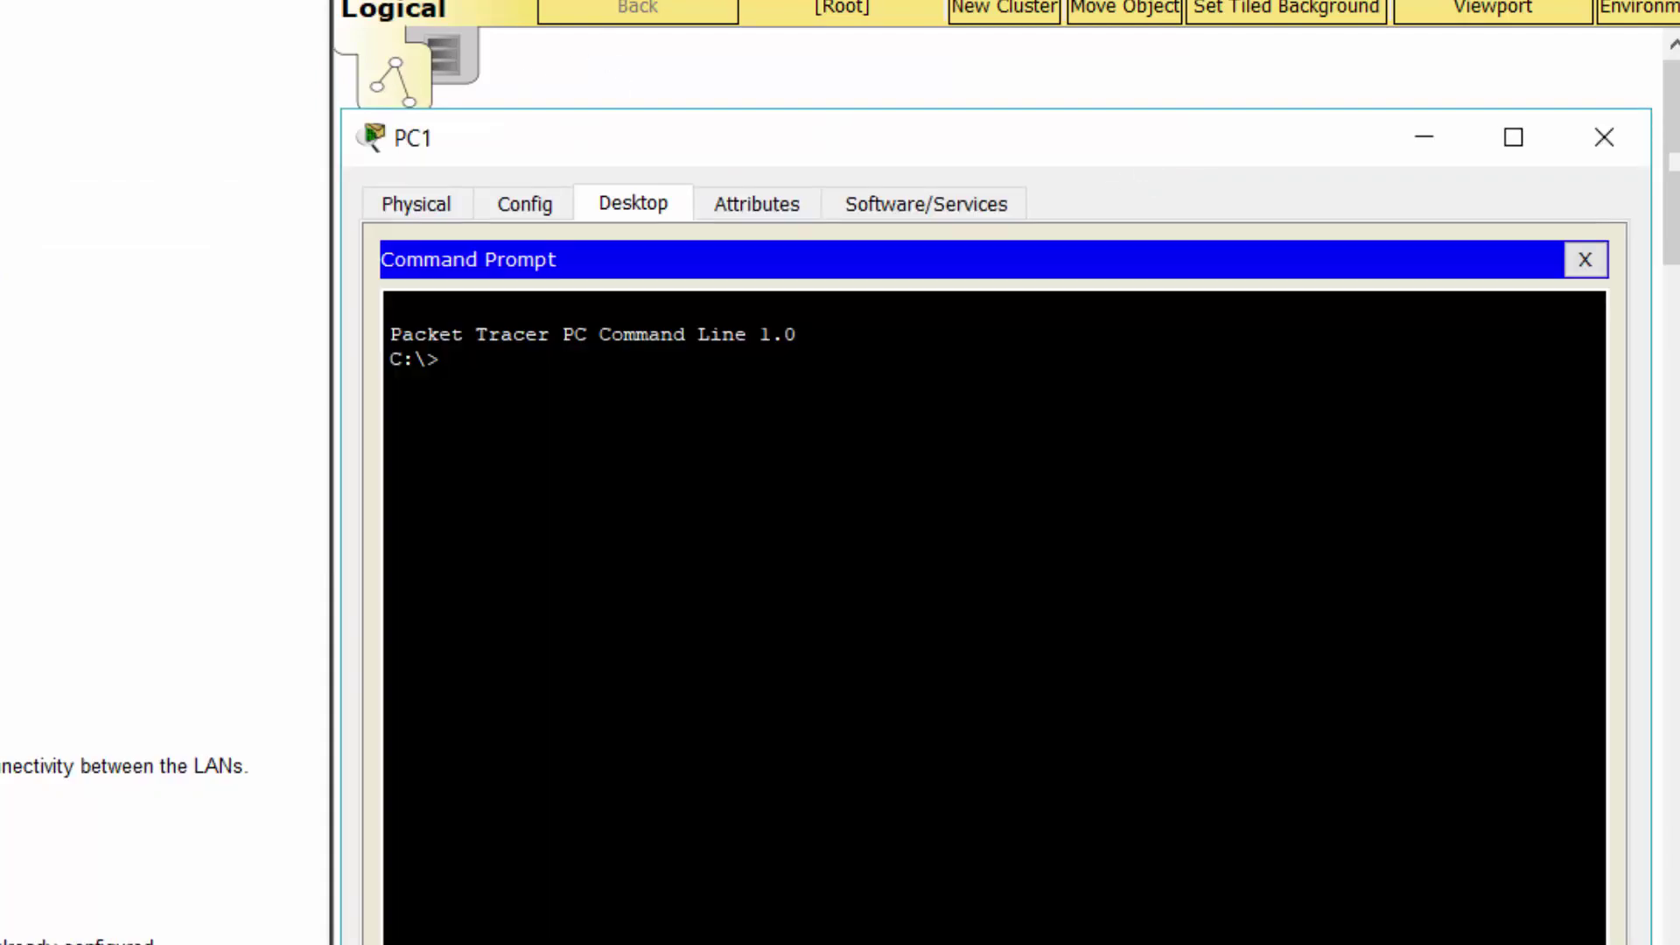
{"action": "type", "text": "ping"}
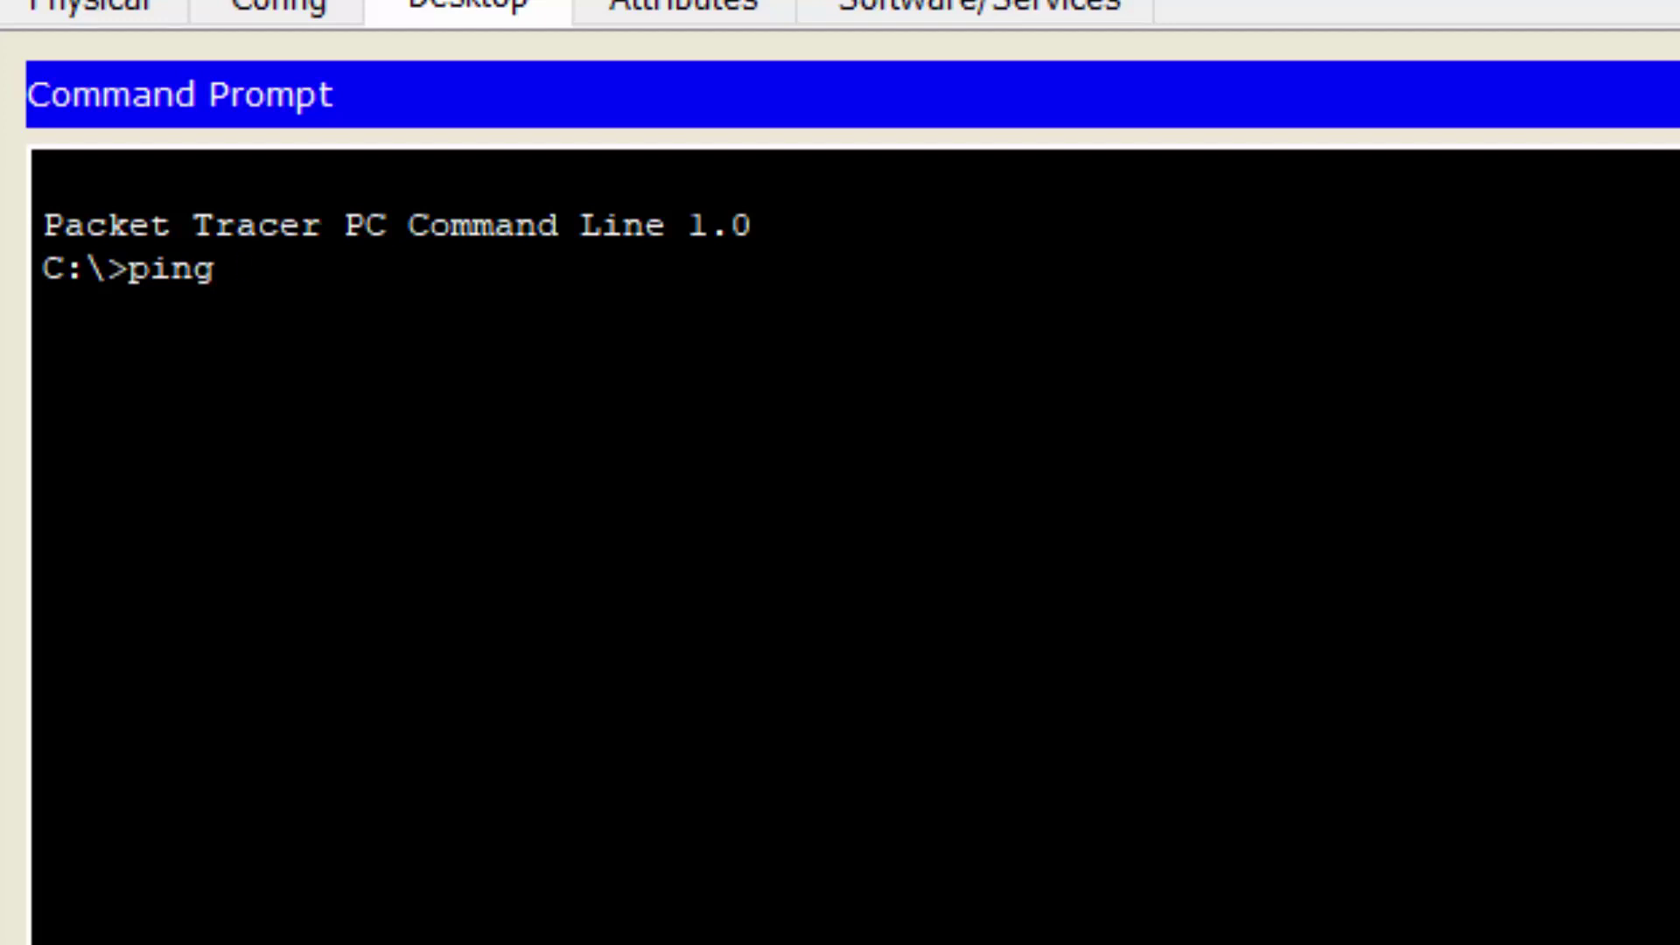
{"action": "type", "text": "172.16.20."}
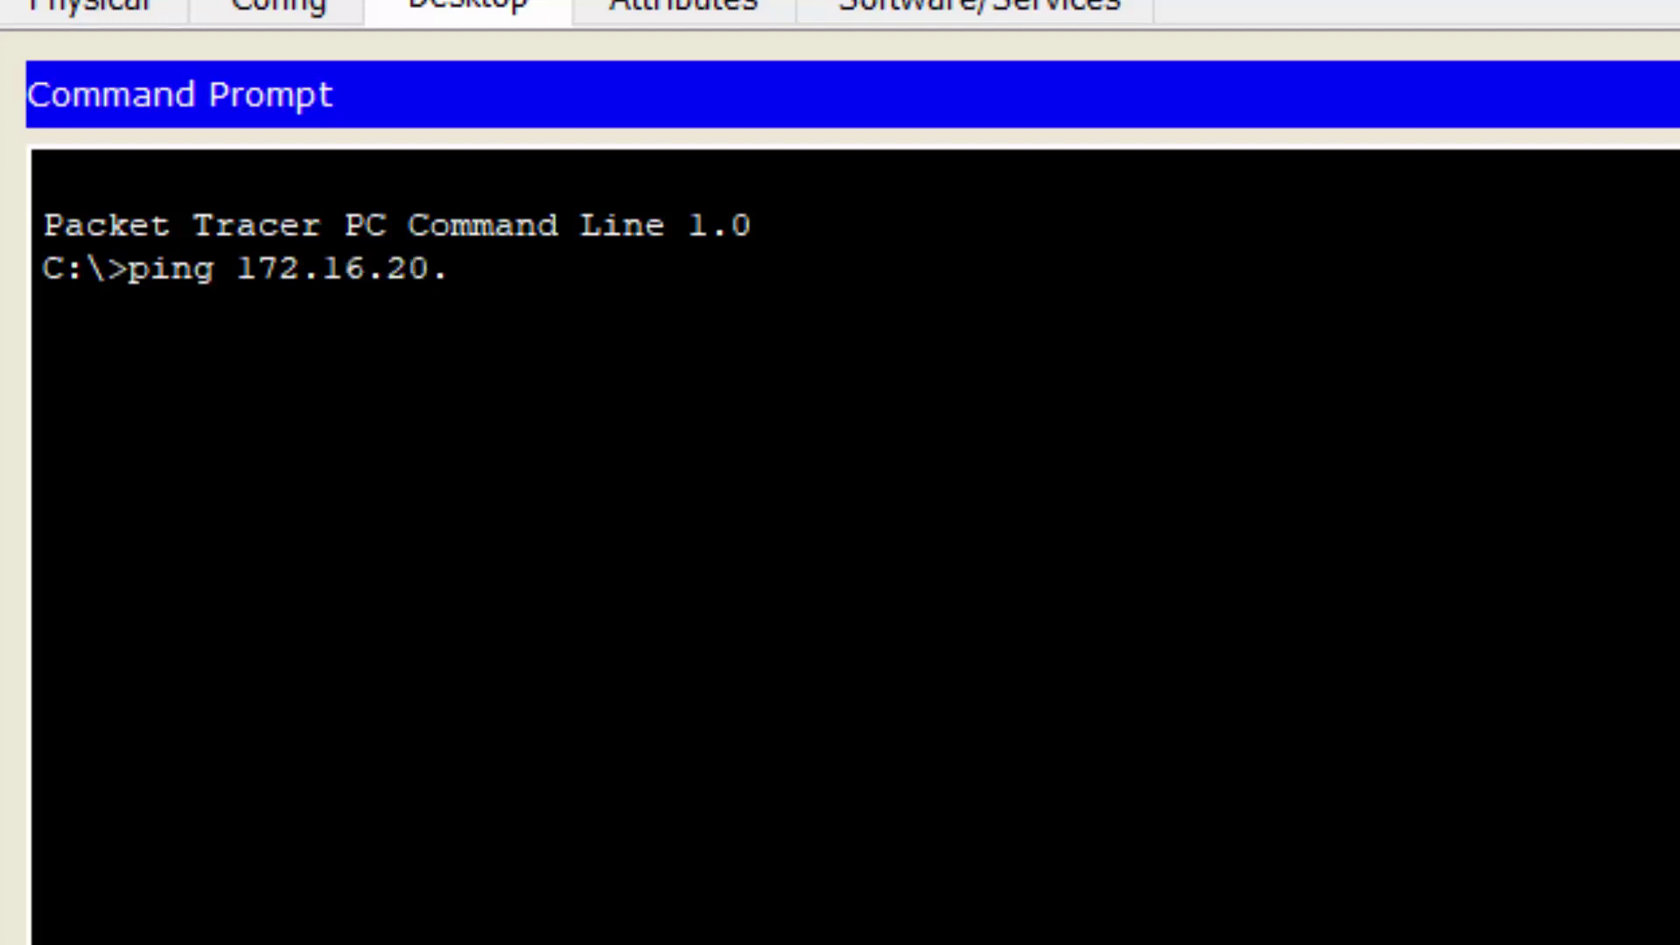
{"action": "type", "text": "138"}
{"action": "key", "text": "Return"}
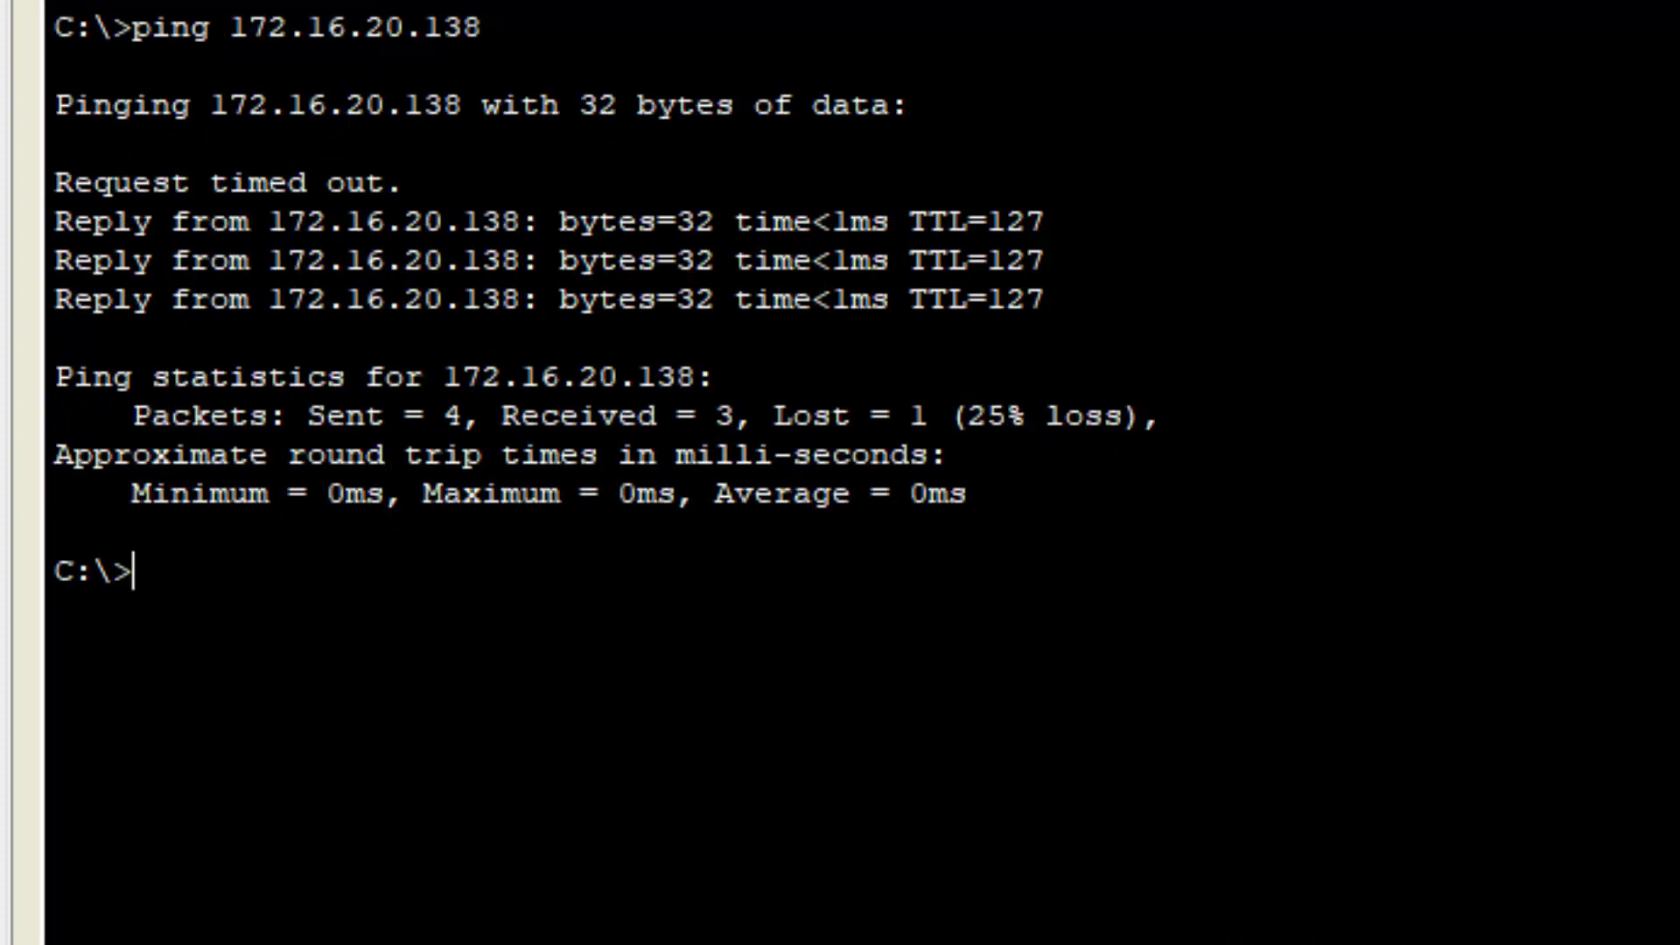
{"action": "type", "text": "ping "}
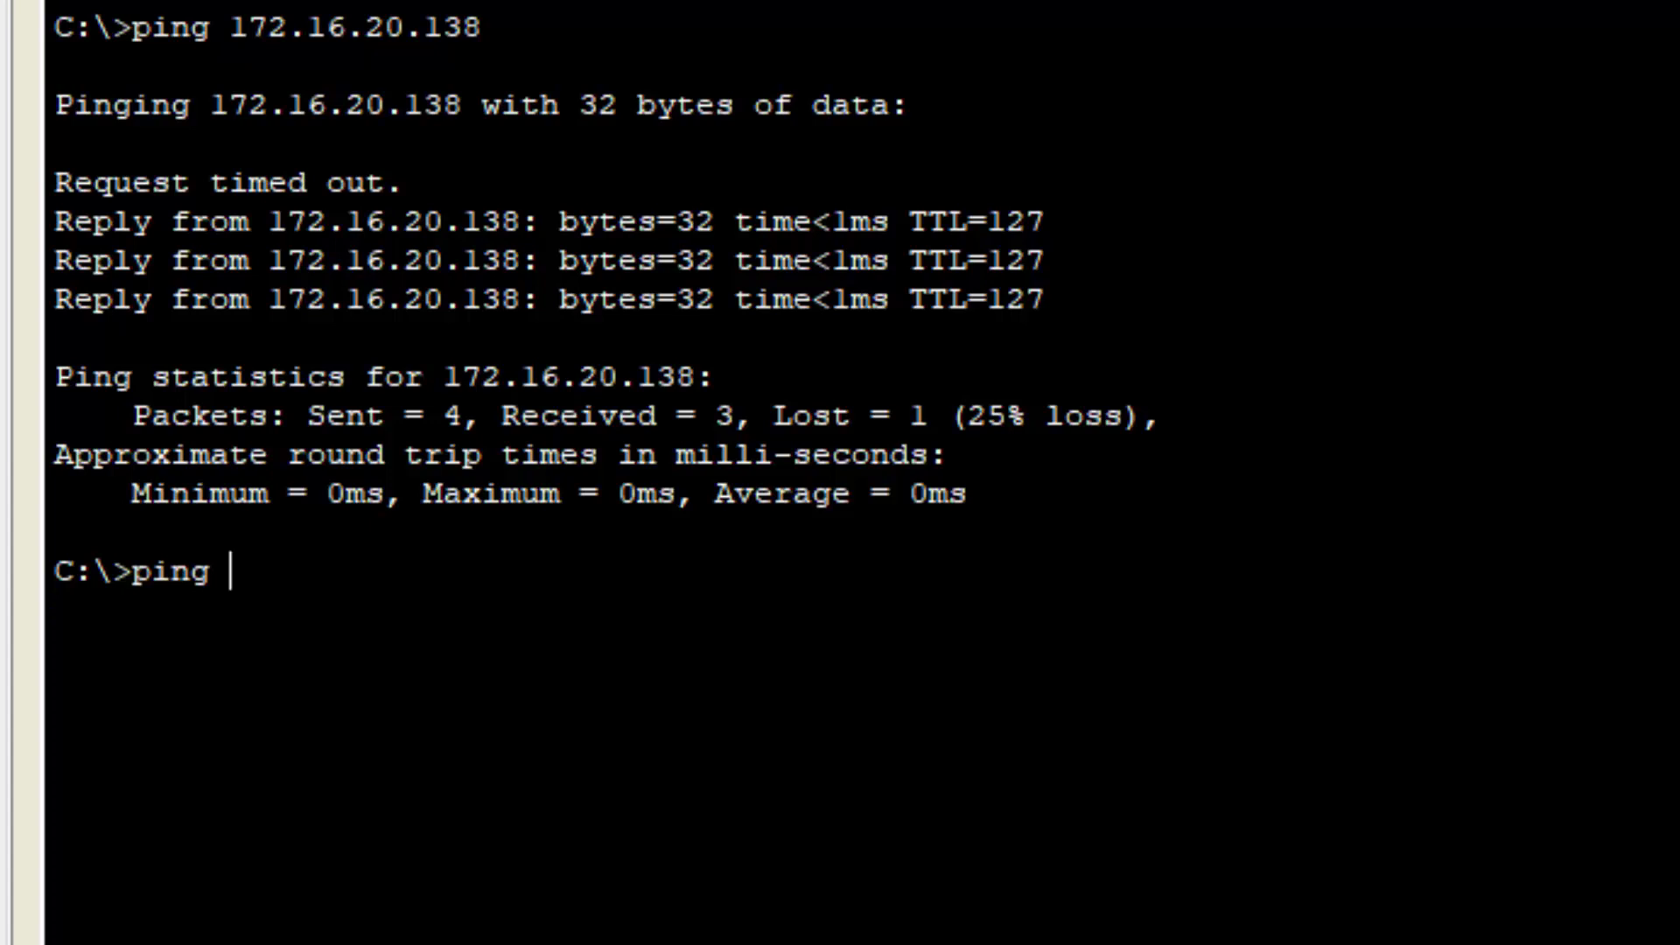
{"action": "type", "text": "64.100"}
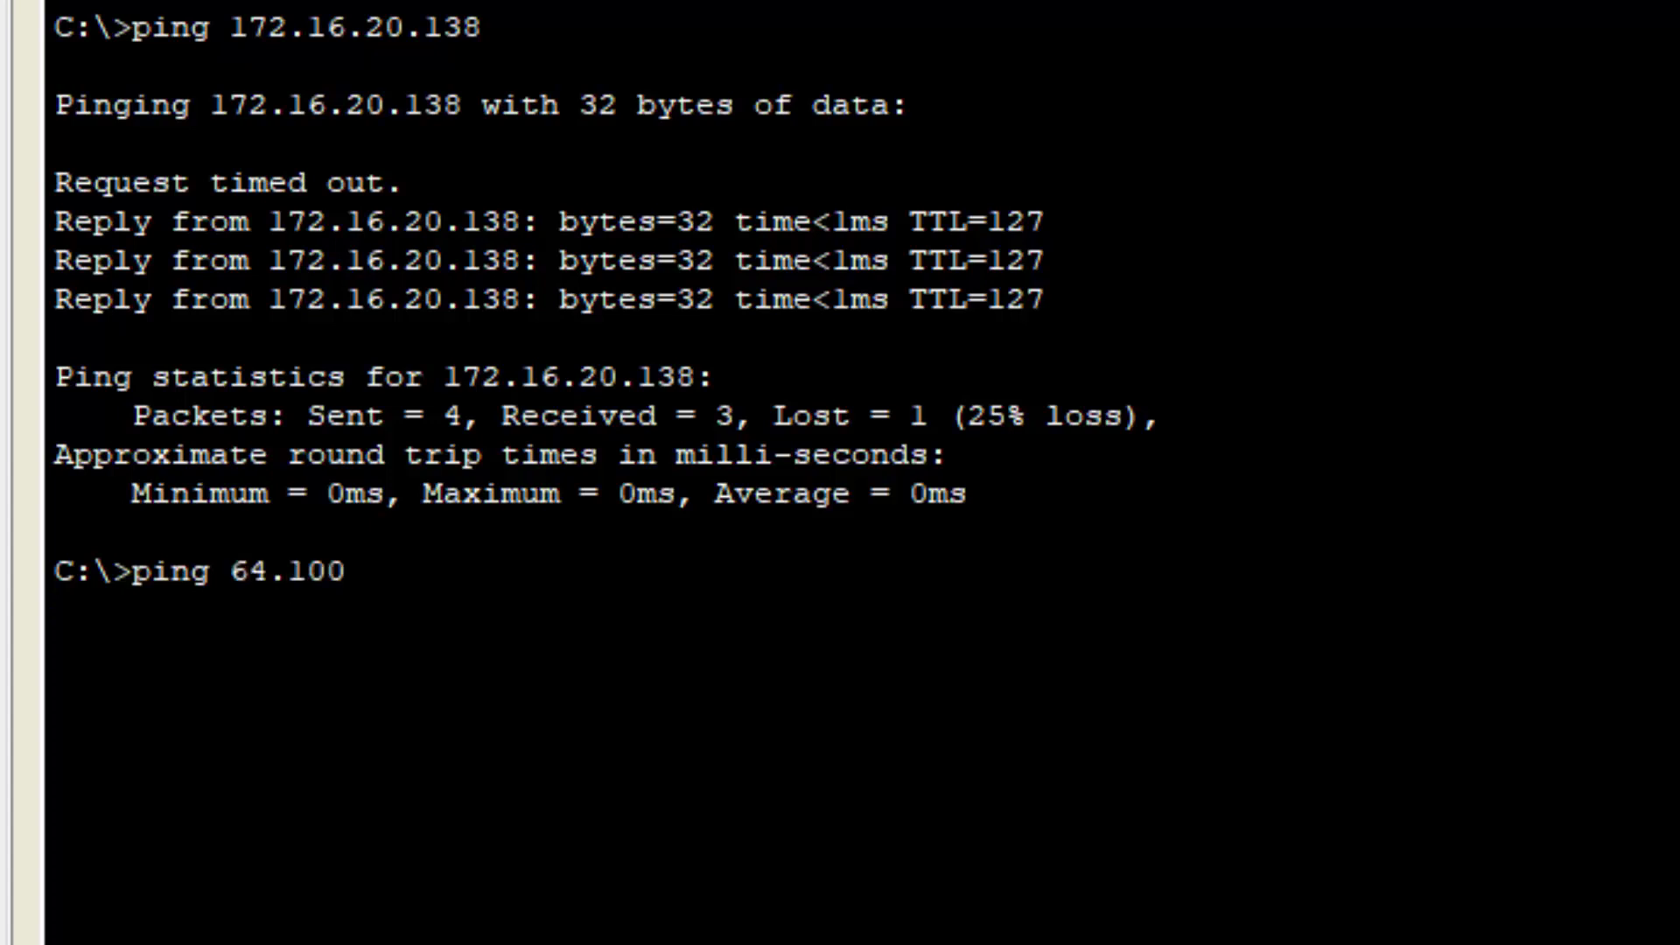
{"action": "type", "text": ".1.10"}
{"action": "key", "text": "Return"}
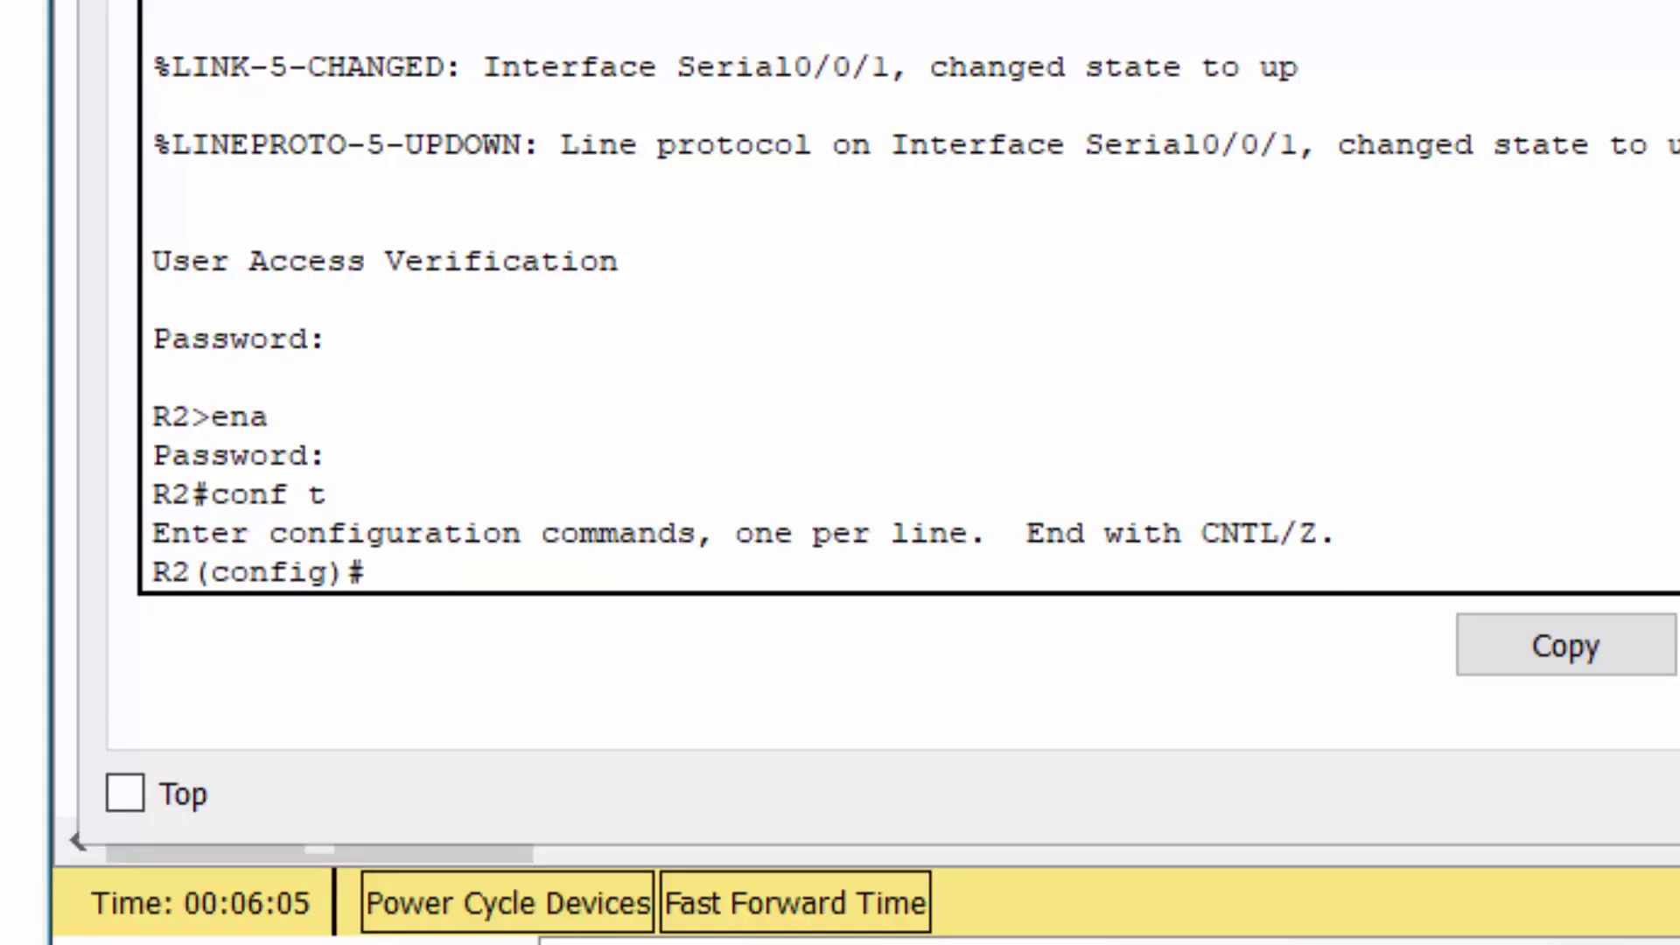
Step: Give R2's G0/0 2001:DB8:C0DE:12::1/64 with link-local FE80::2 and enable it
{"action": "left_click", "coordinate": [501, 591]}
{"action": "type", "text": "i"}
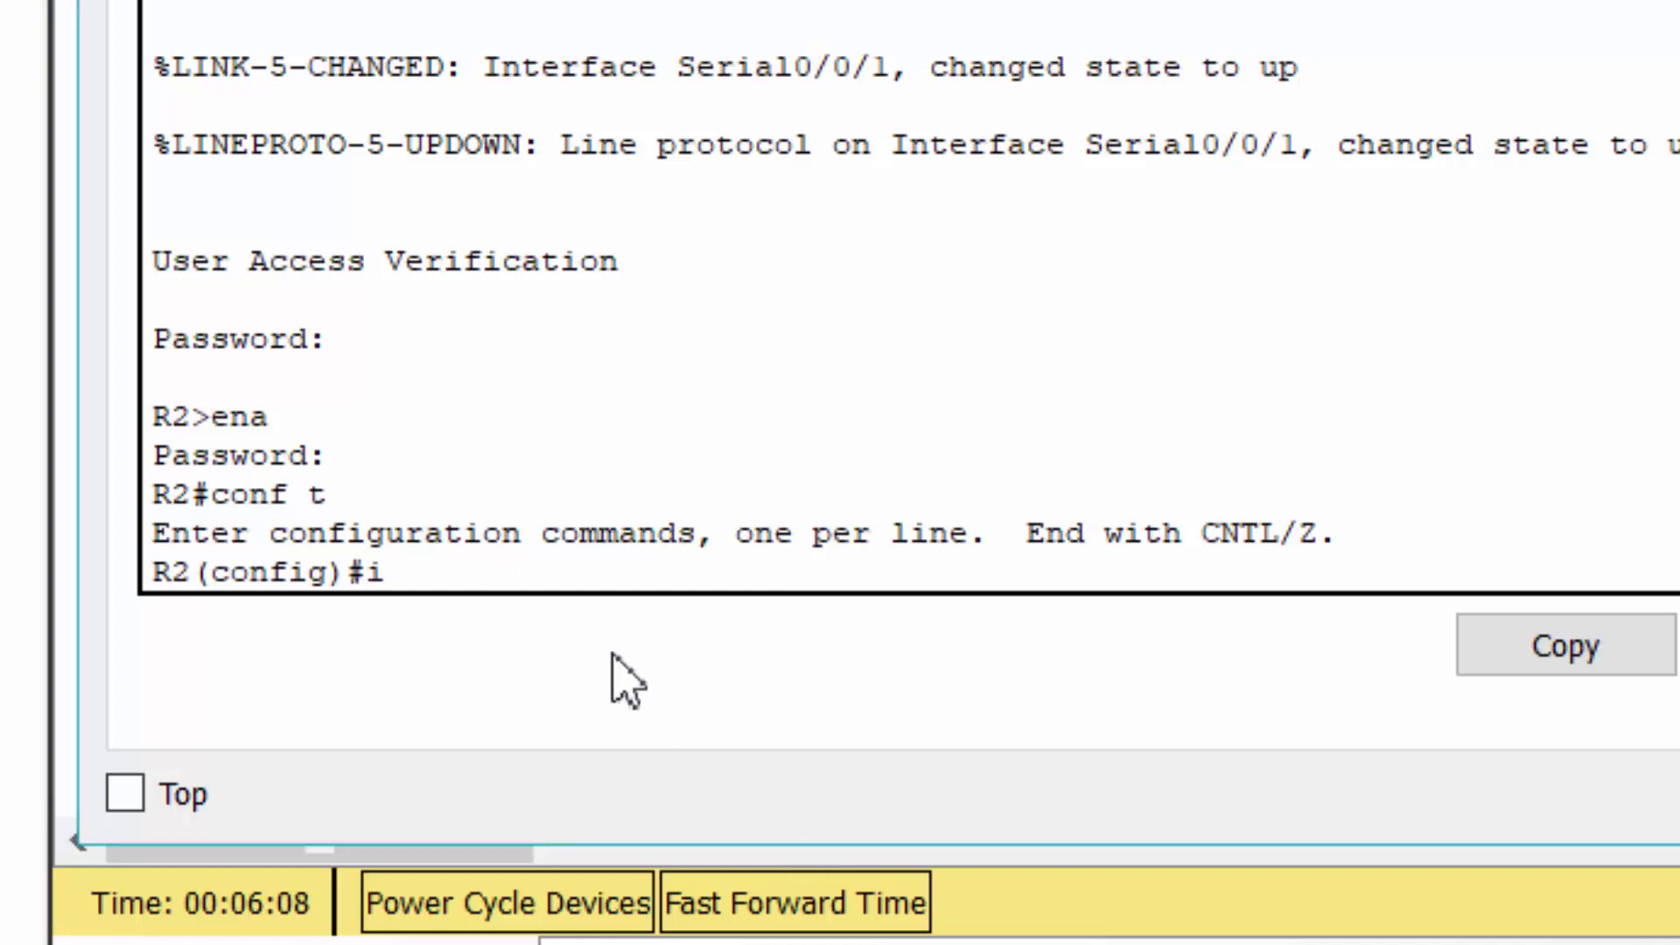
{"action": "type", "text": "nterface"}
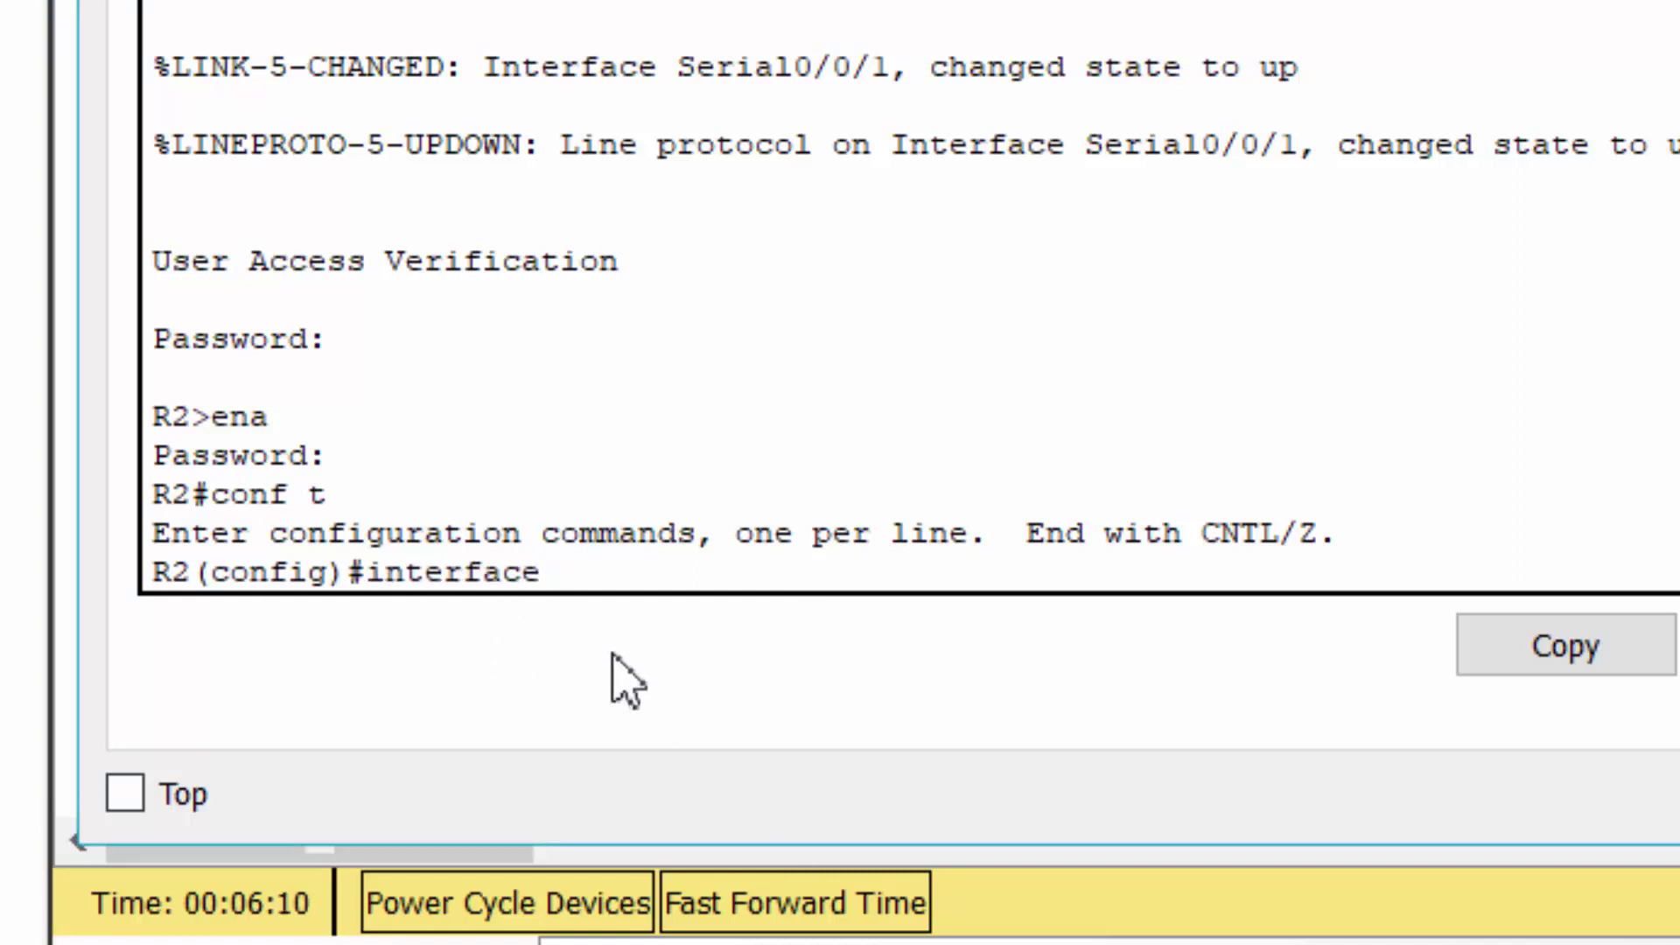
{"action": "type", "text": " g0/0"}
{"action": "key", "text": "Return"}
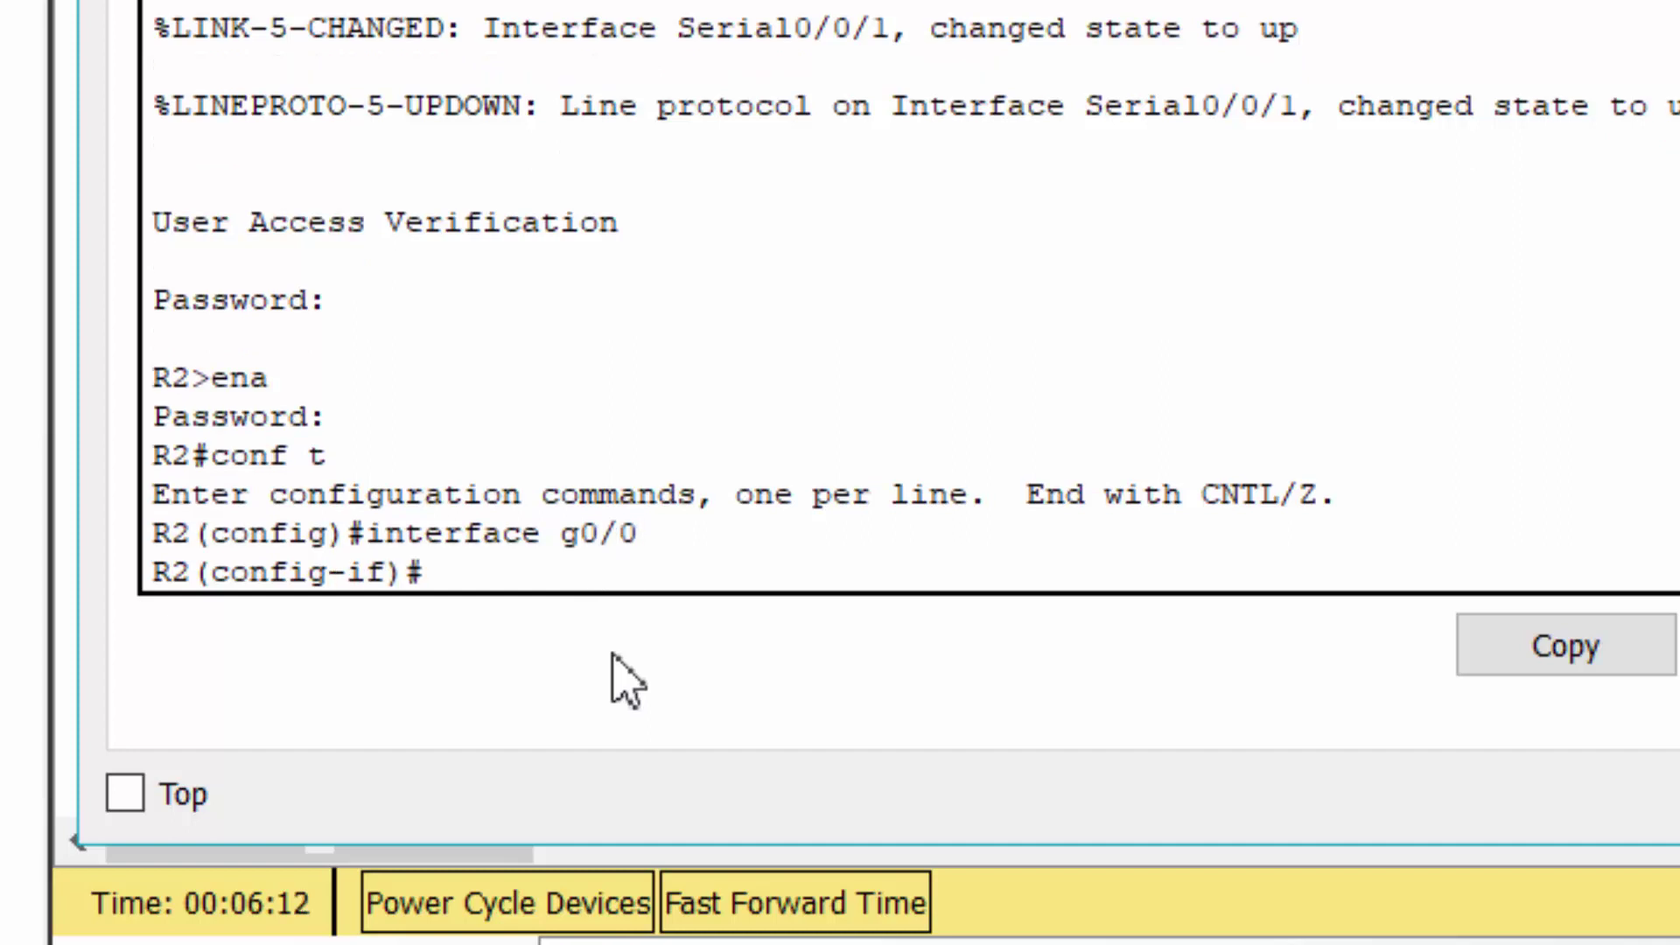
{"action": "type", "text": "ip"}
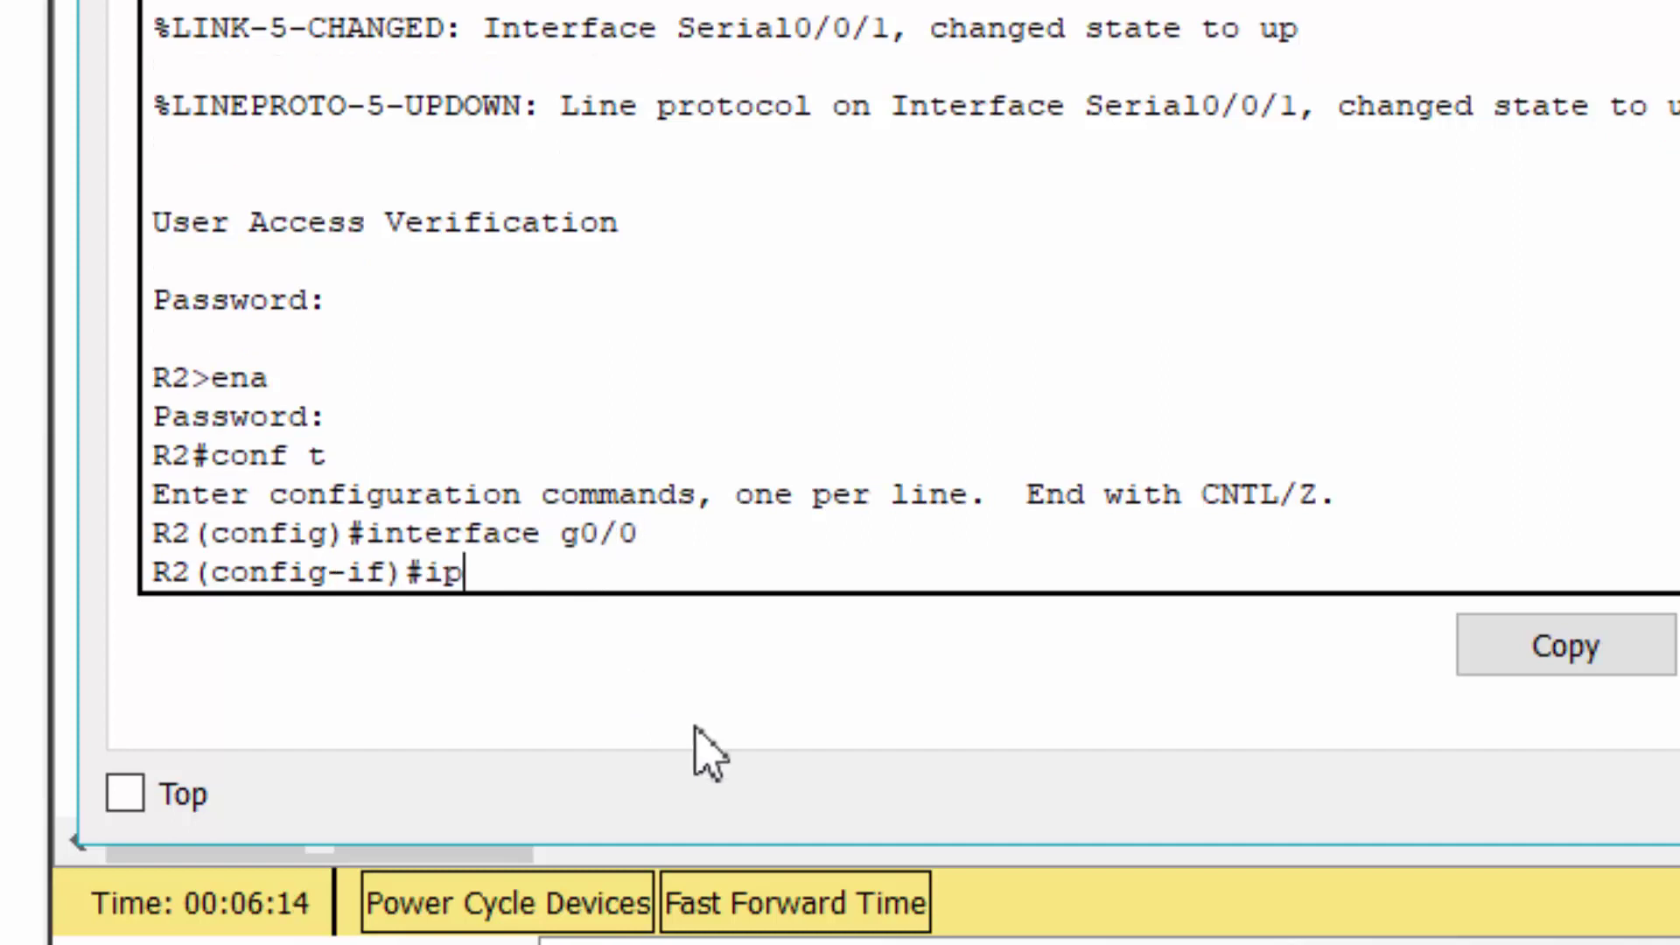
{"action": "type", "text": "v6 add"}
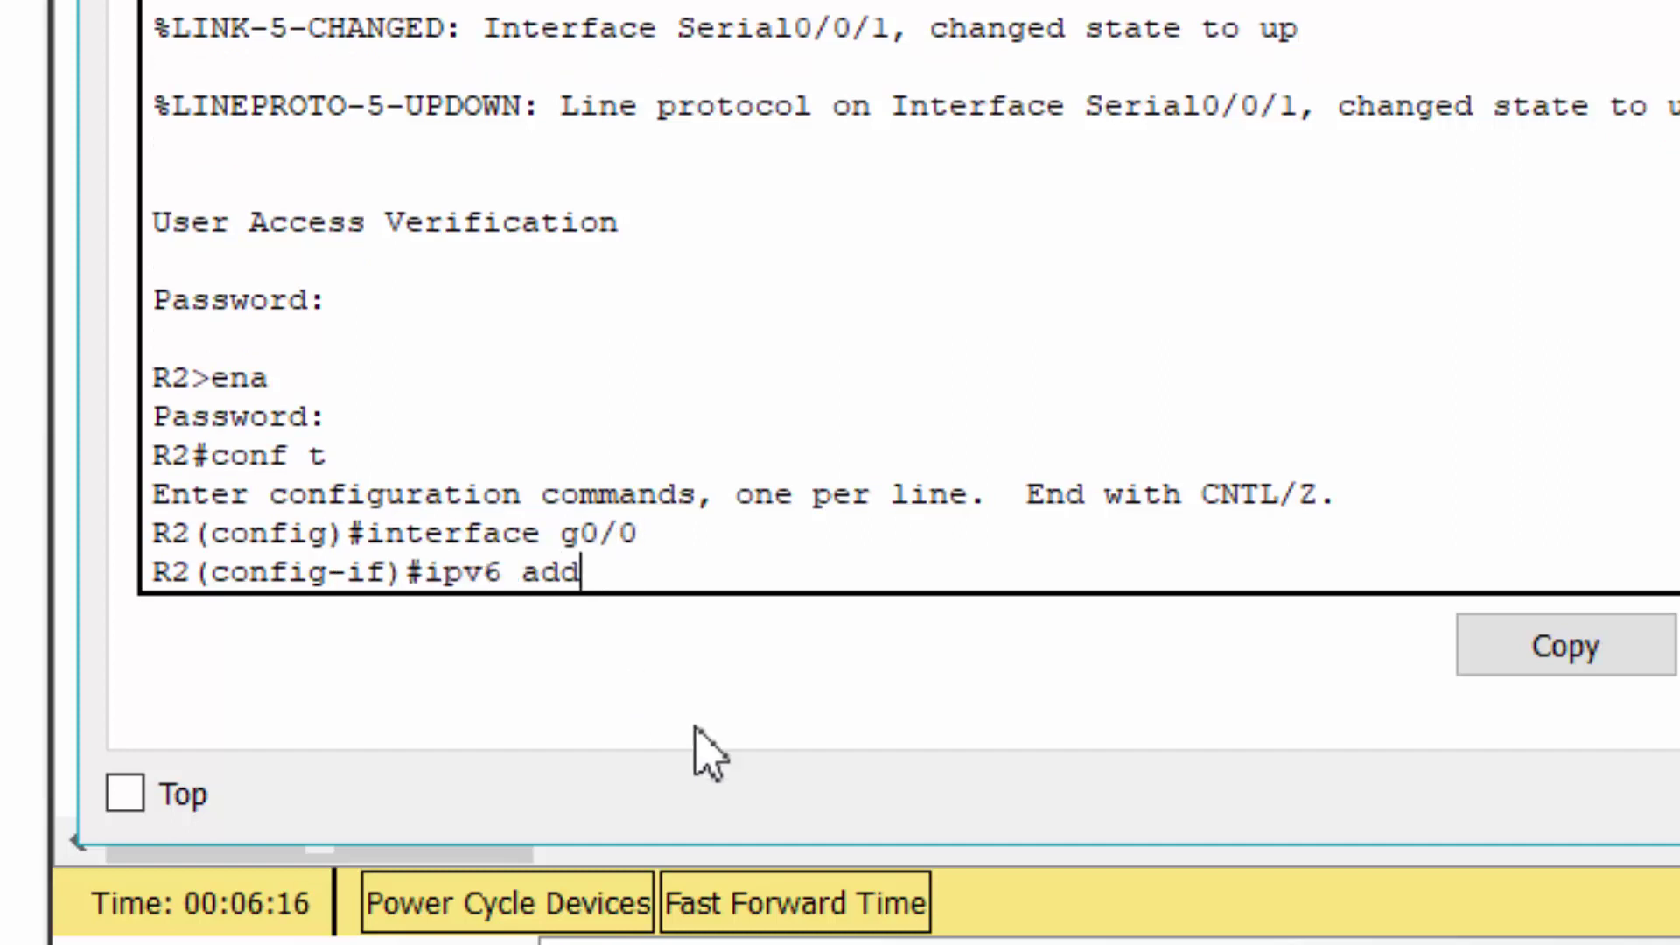
{"action": "type", "text": "ress 2"}
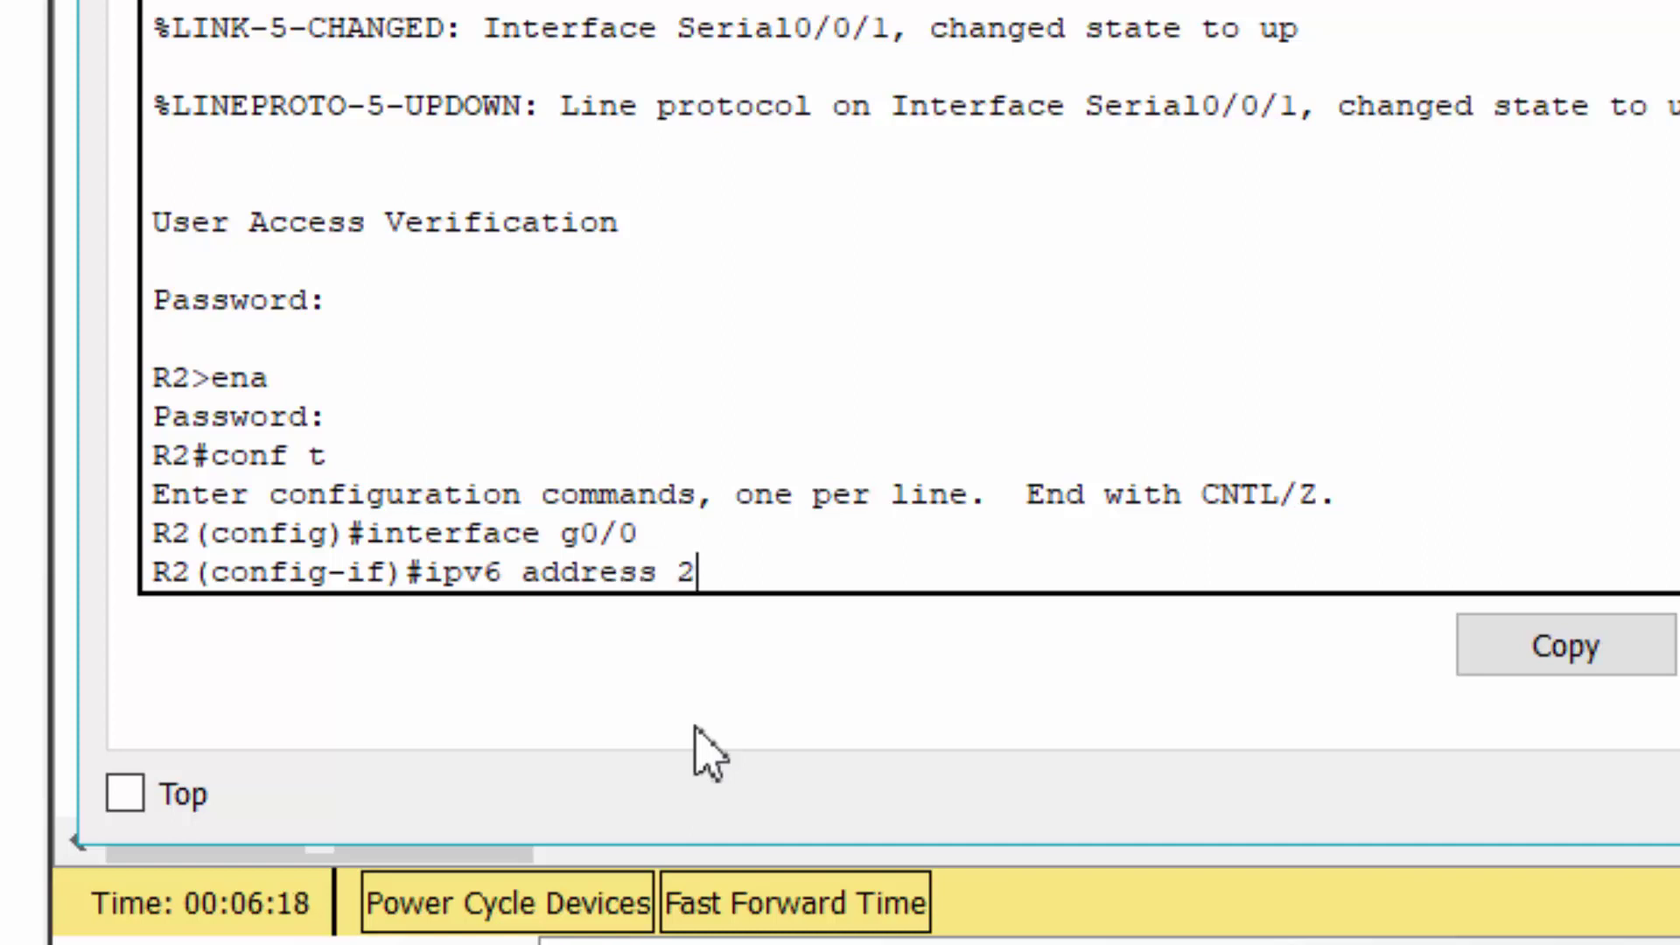
{"action": "type", "text": "001:"}
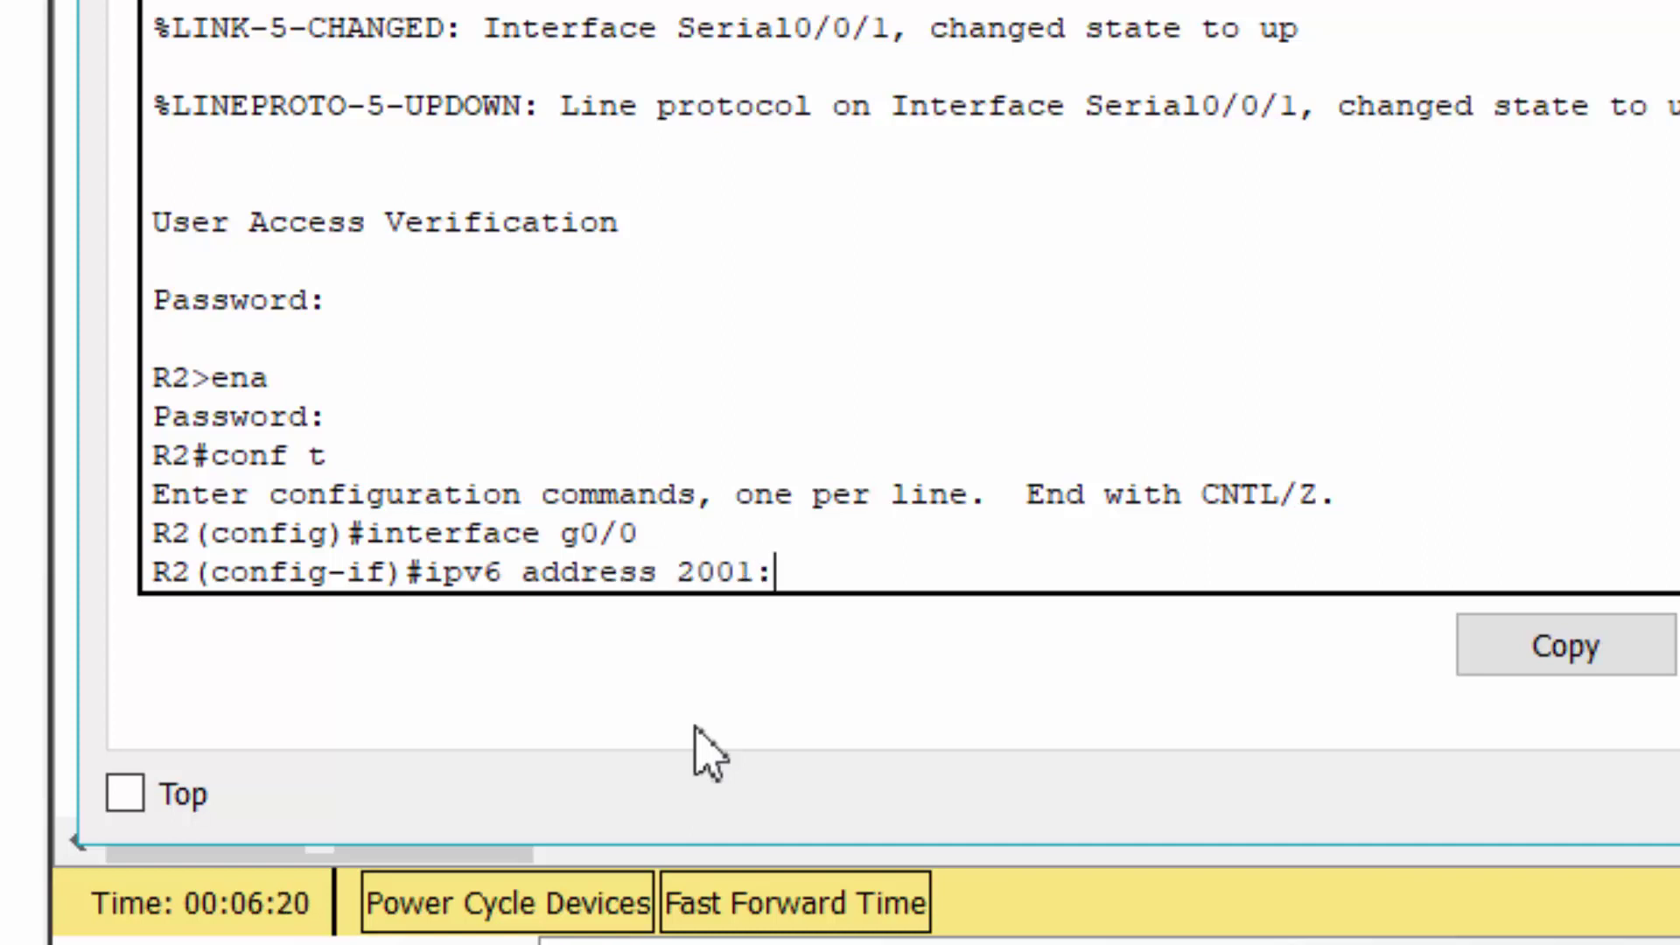
{"action": "type", "text": "DB8:"}
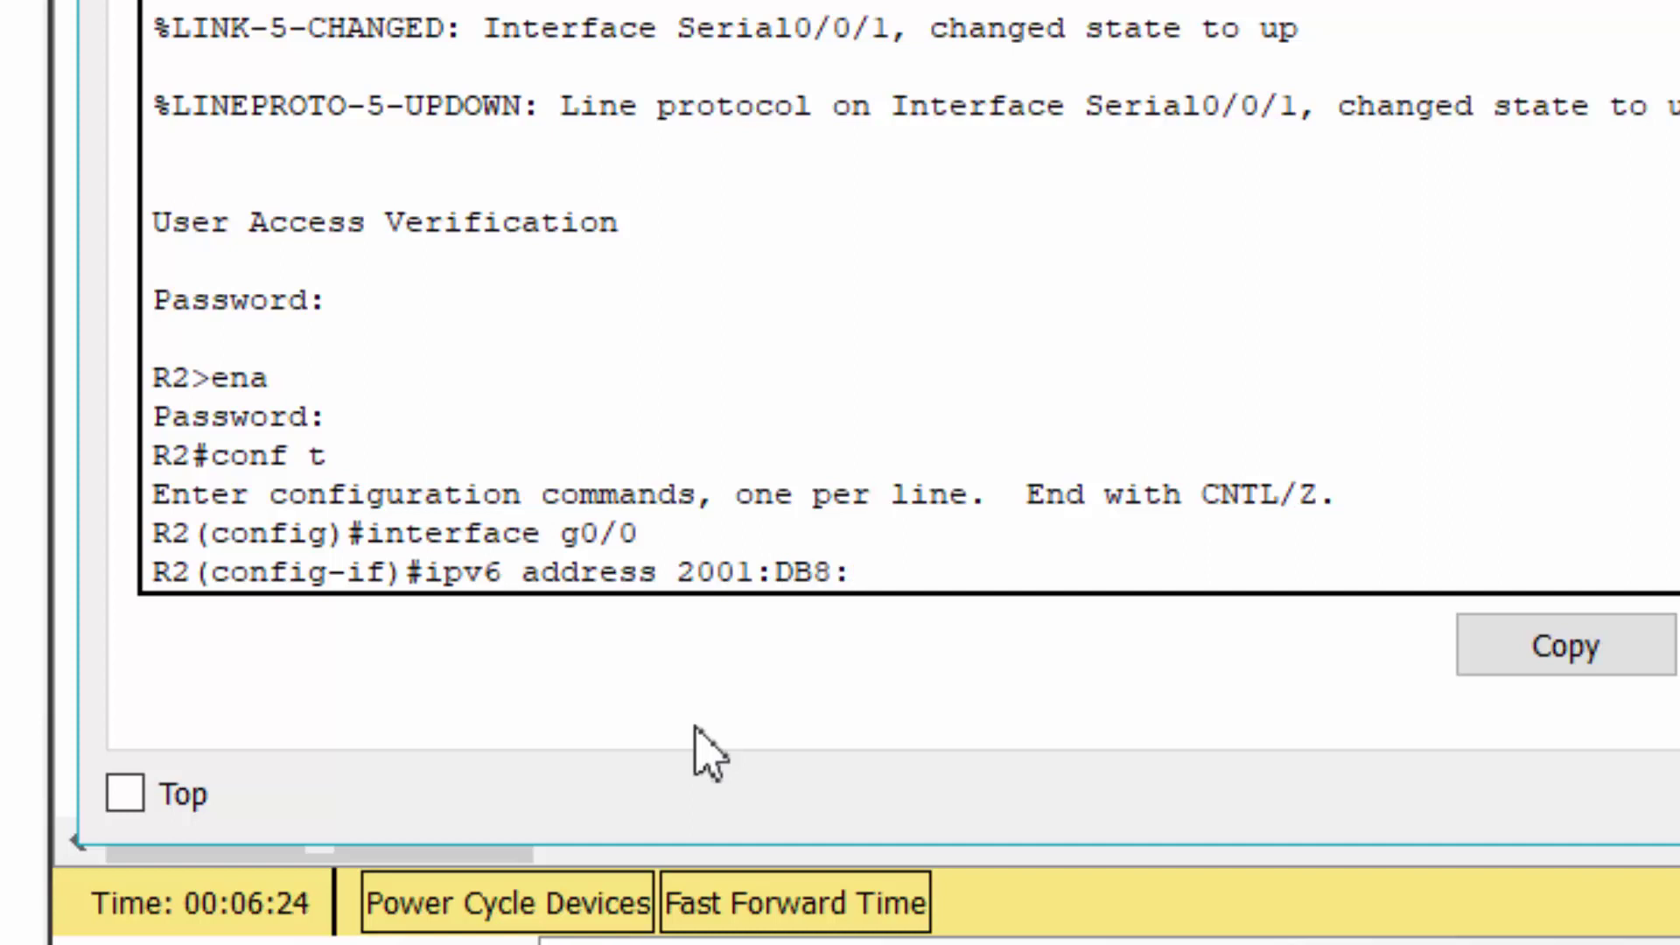
{"action": "type", "text": "C0DE"}
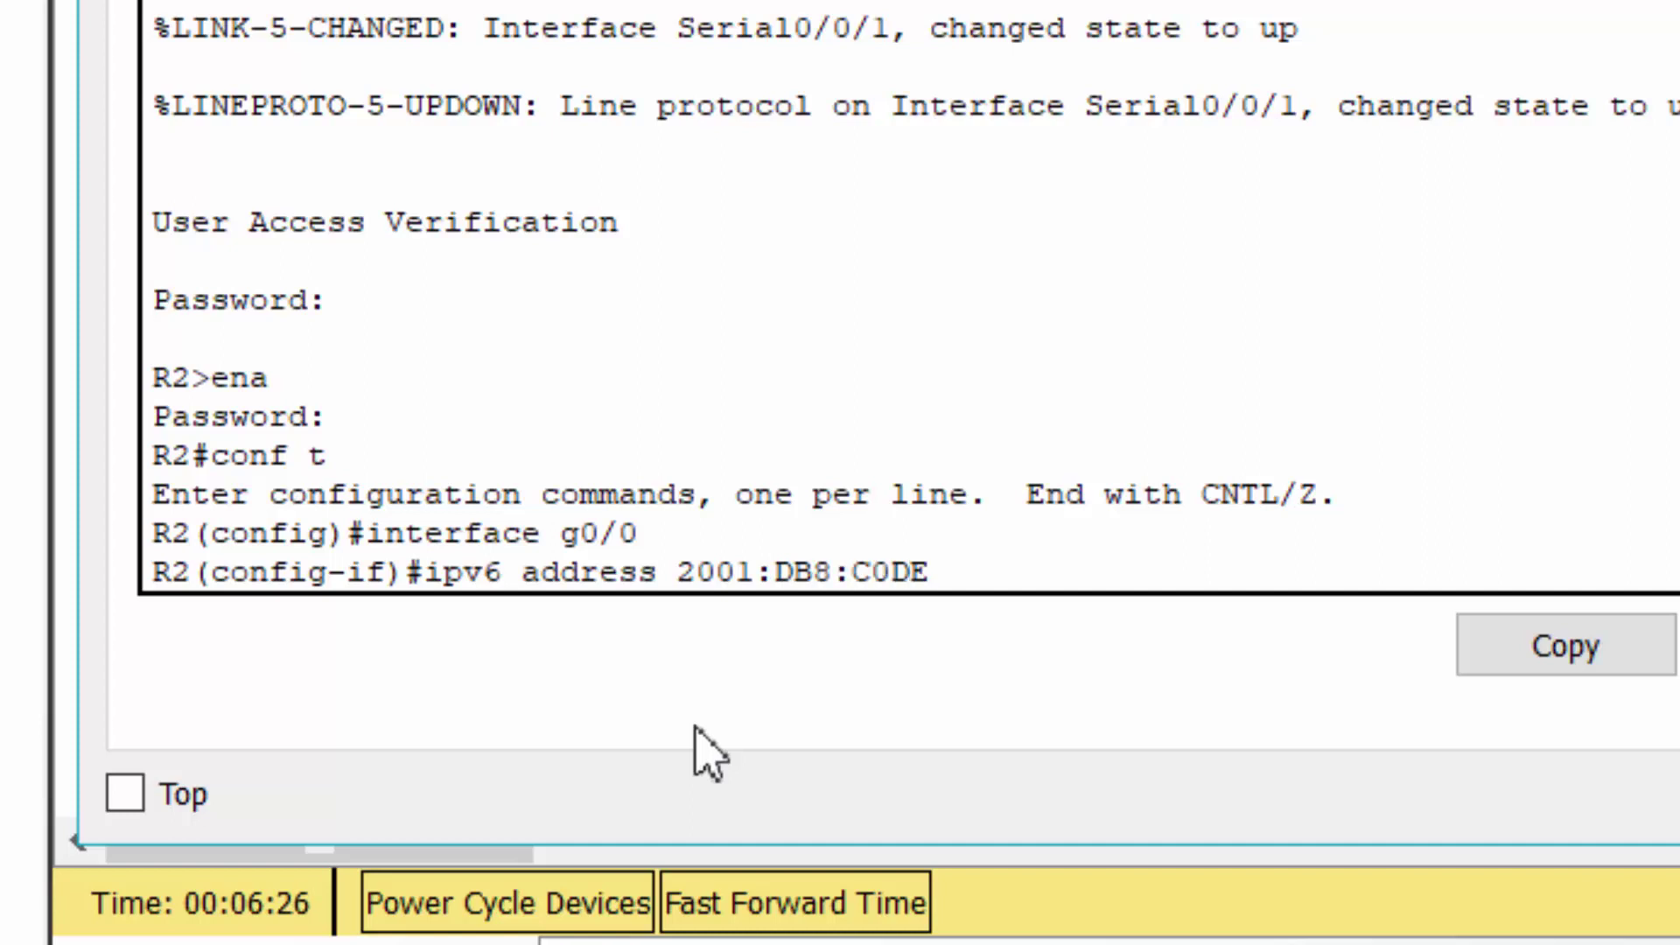
{"action": "type", "text": ":12::1/64"}
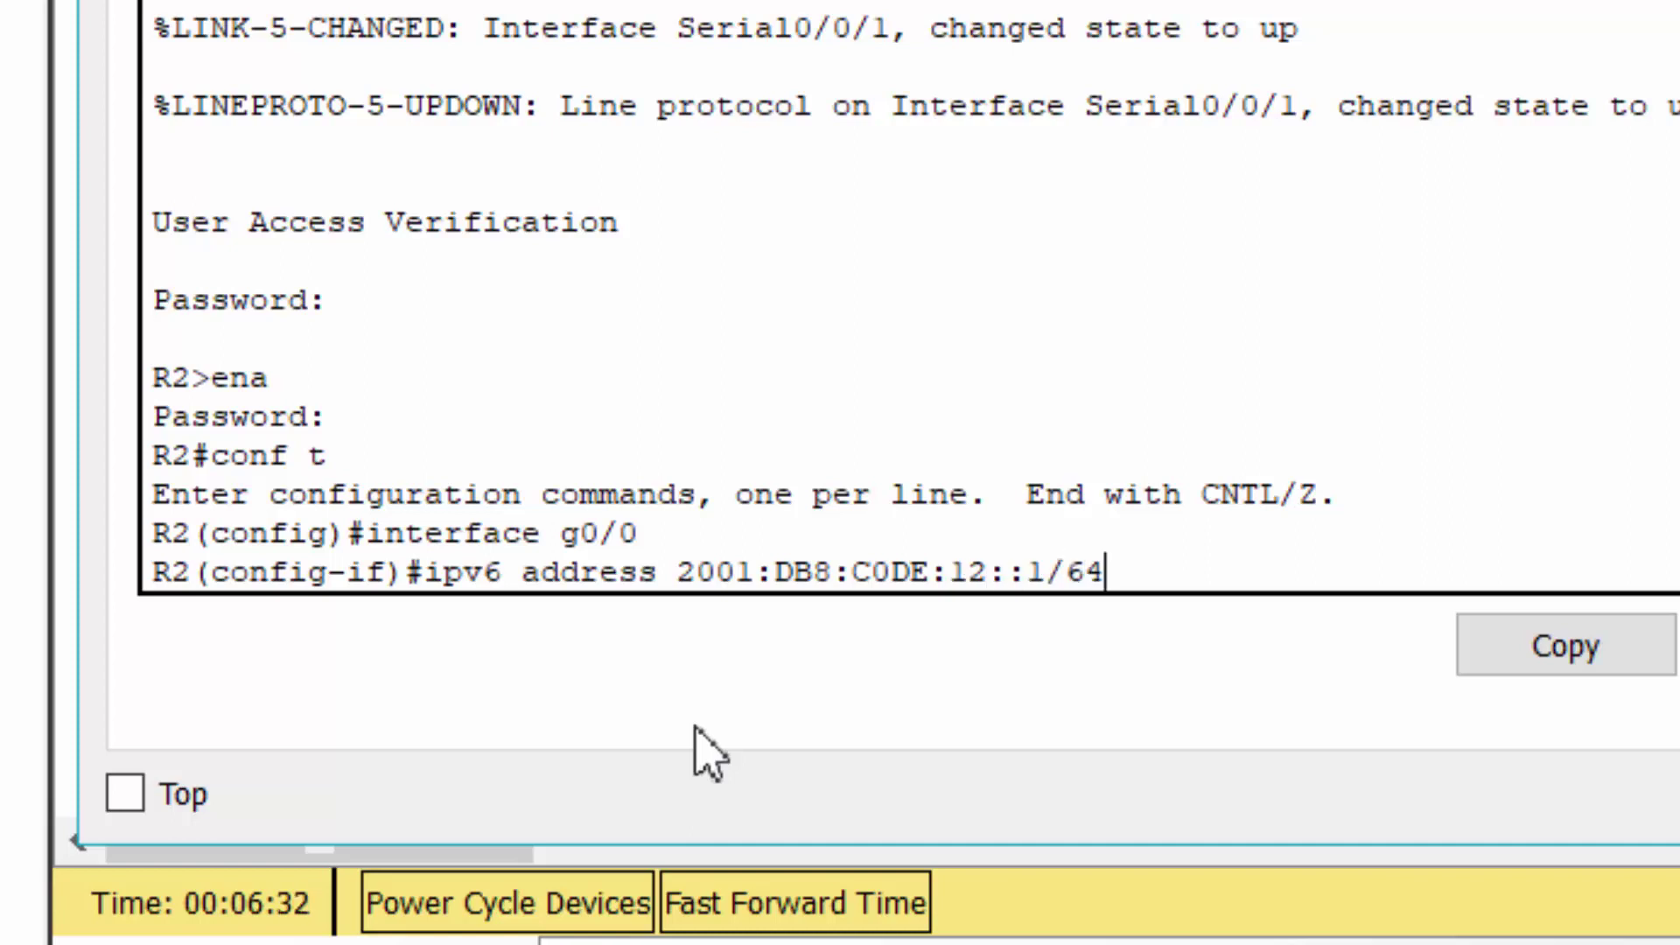
{"action": "key", "text": "Return"}
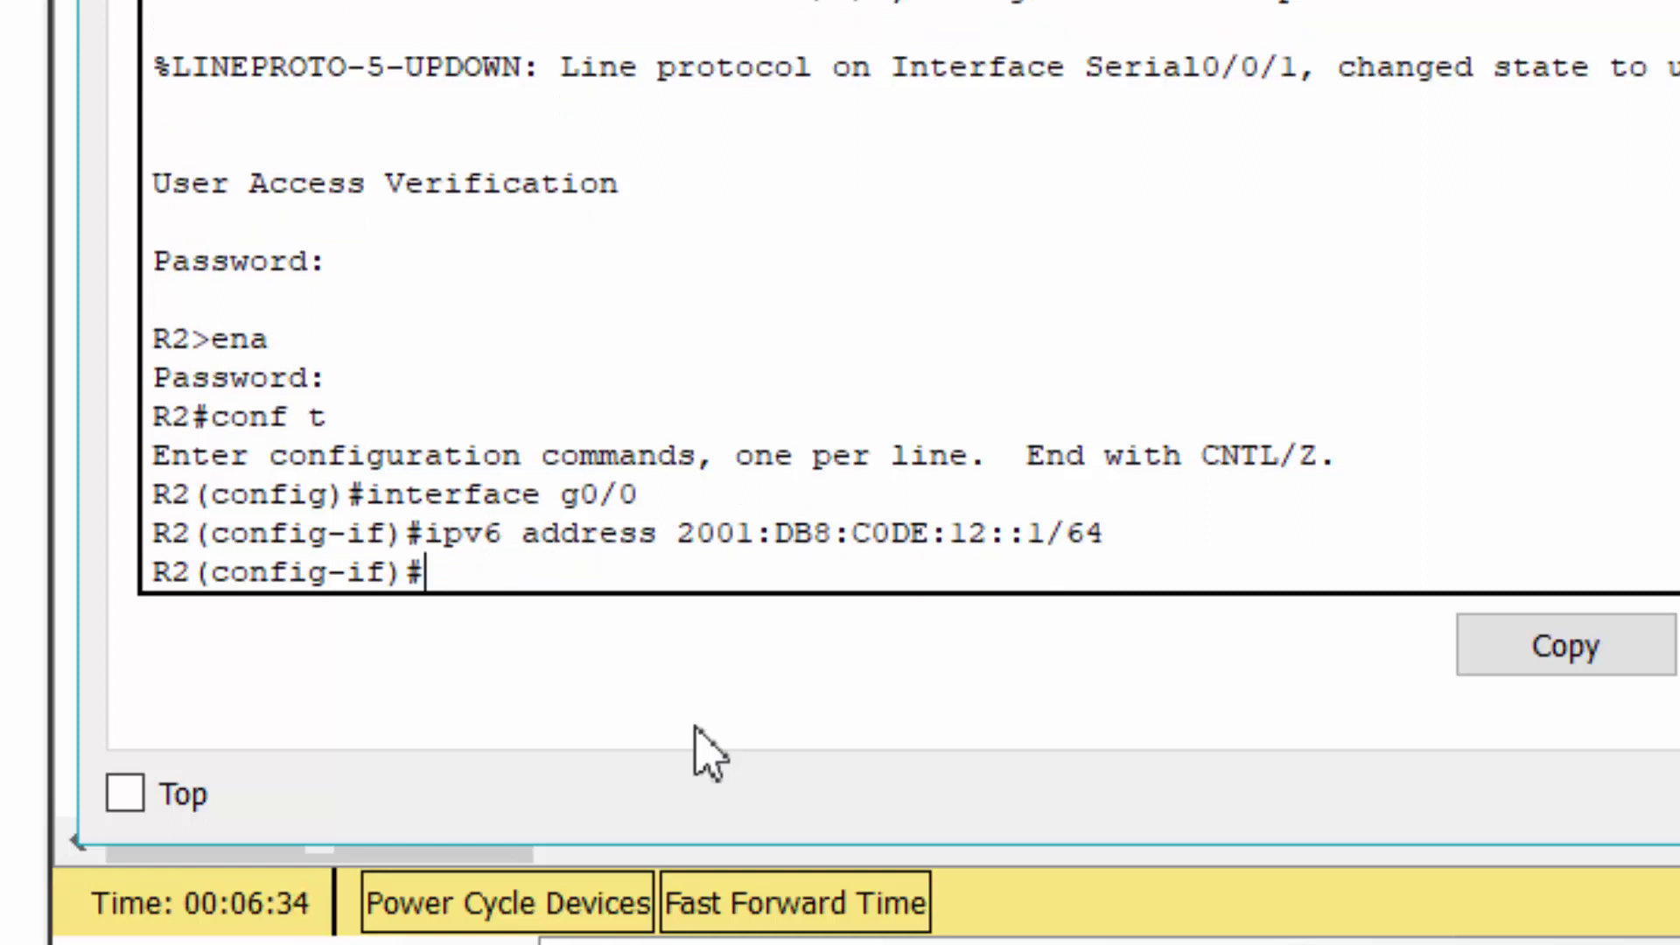
{"action": "type", "text": "ipv6 address"}
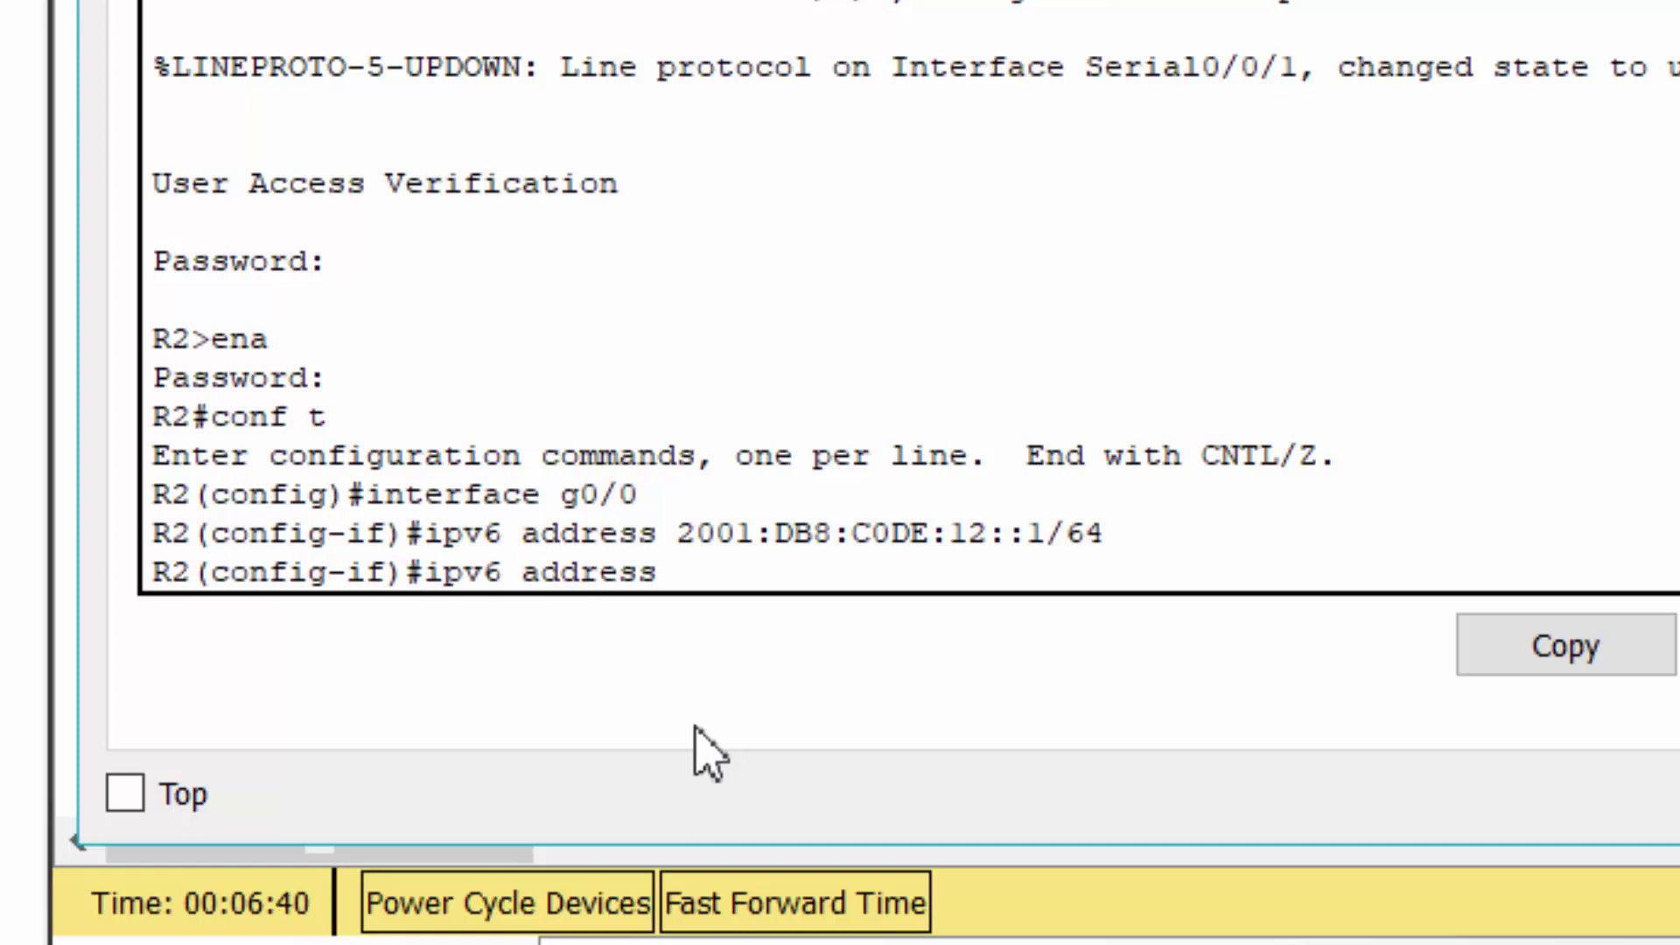
{"action": "type", "text": " FE80::2"}
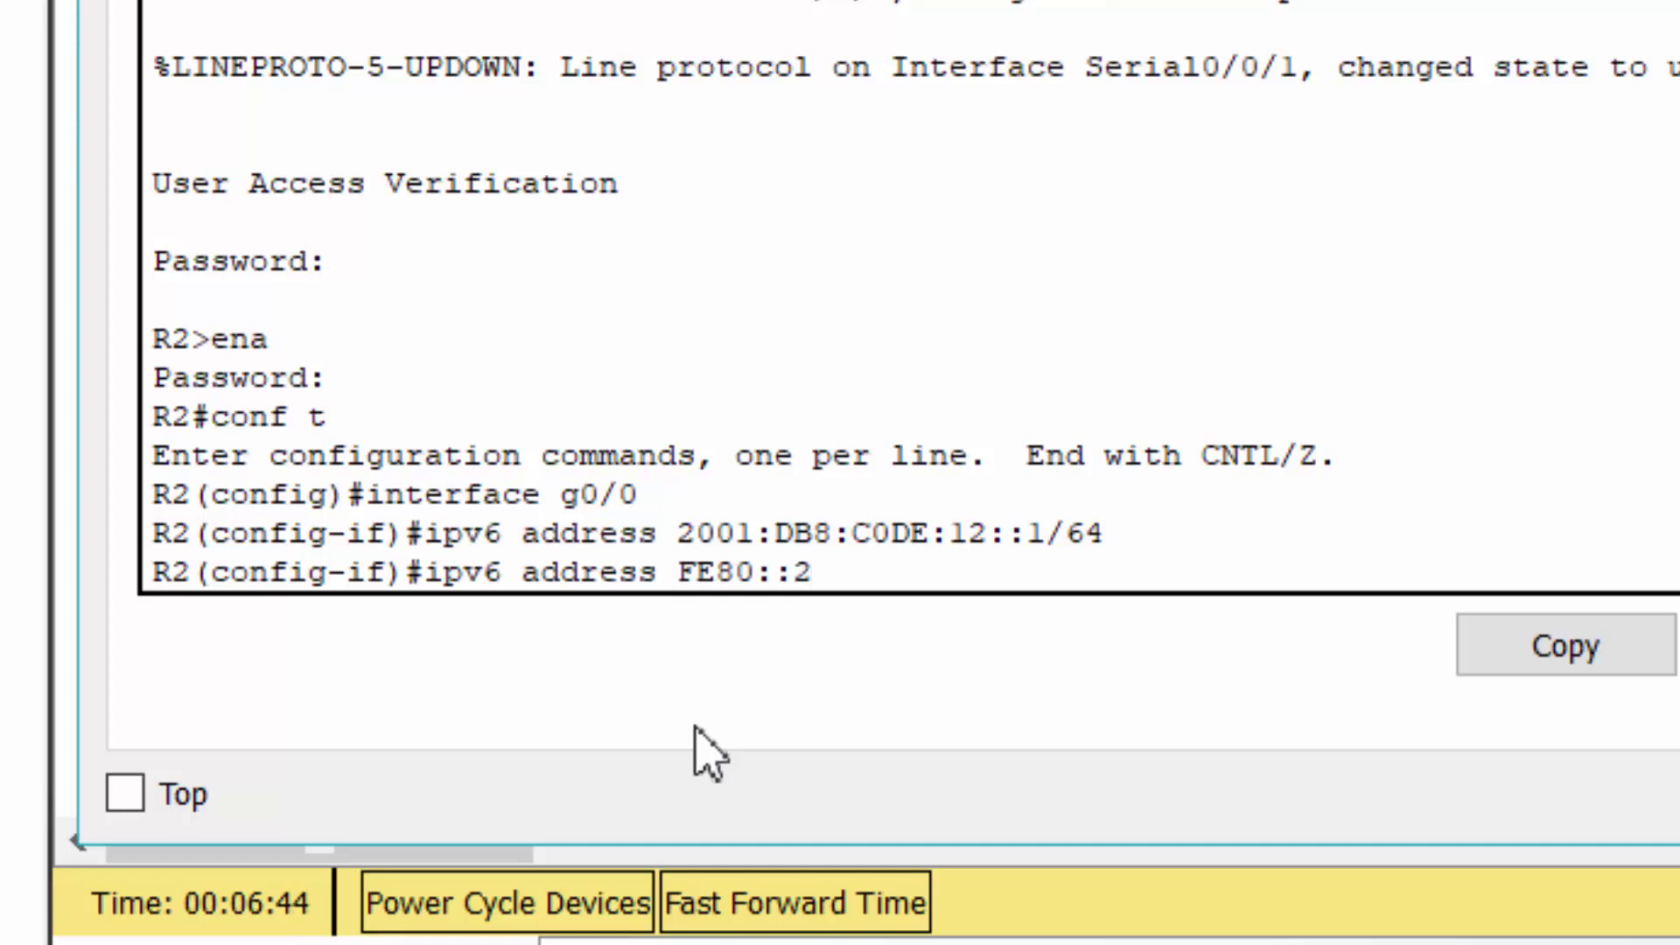
{"action": "type", "text": " link-local"}
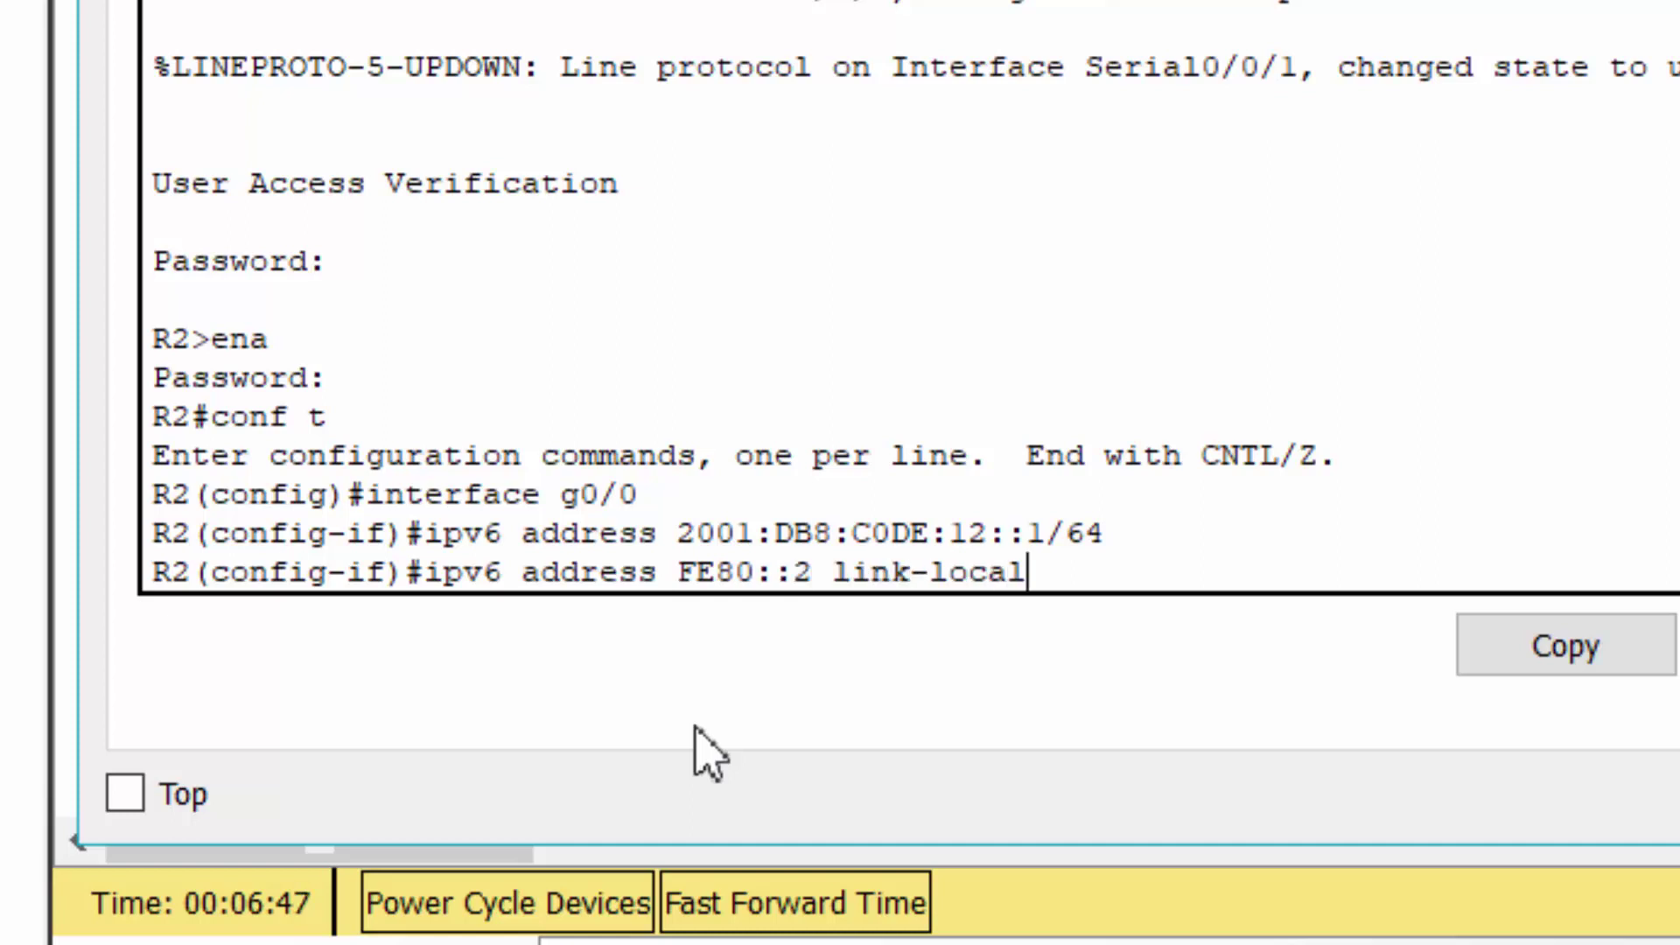
{"action": "key", "text": "Return"}
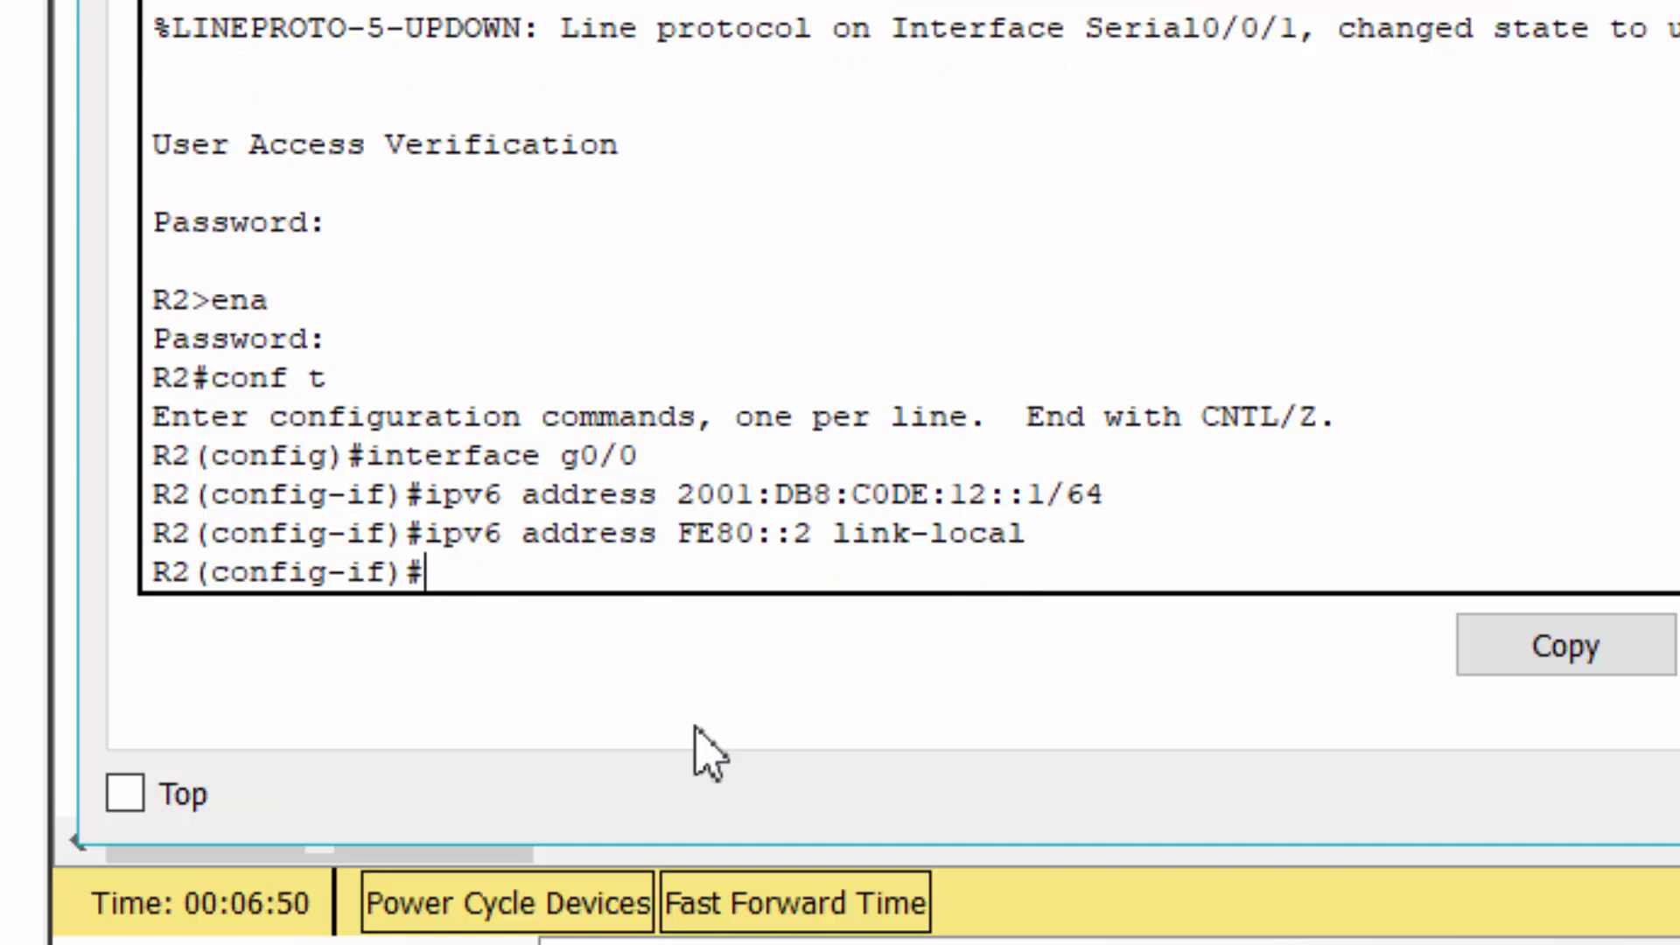
{"action": "type", "text": "no shutdown"}
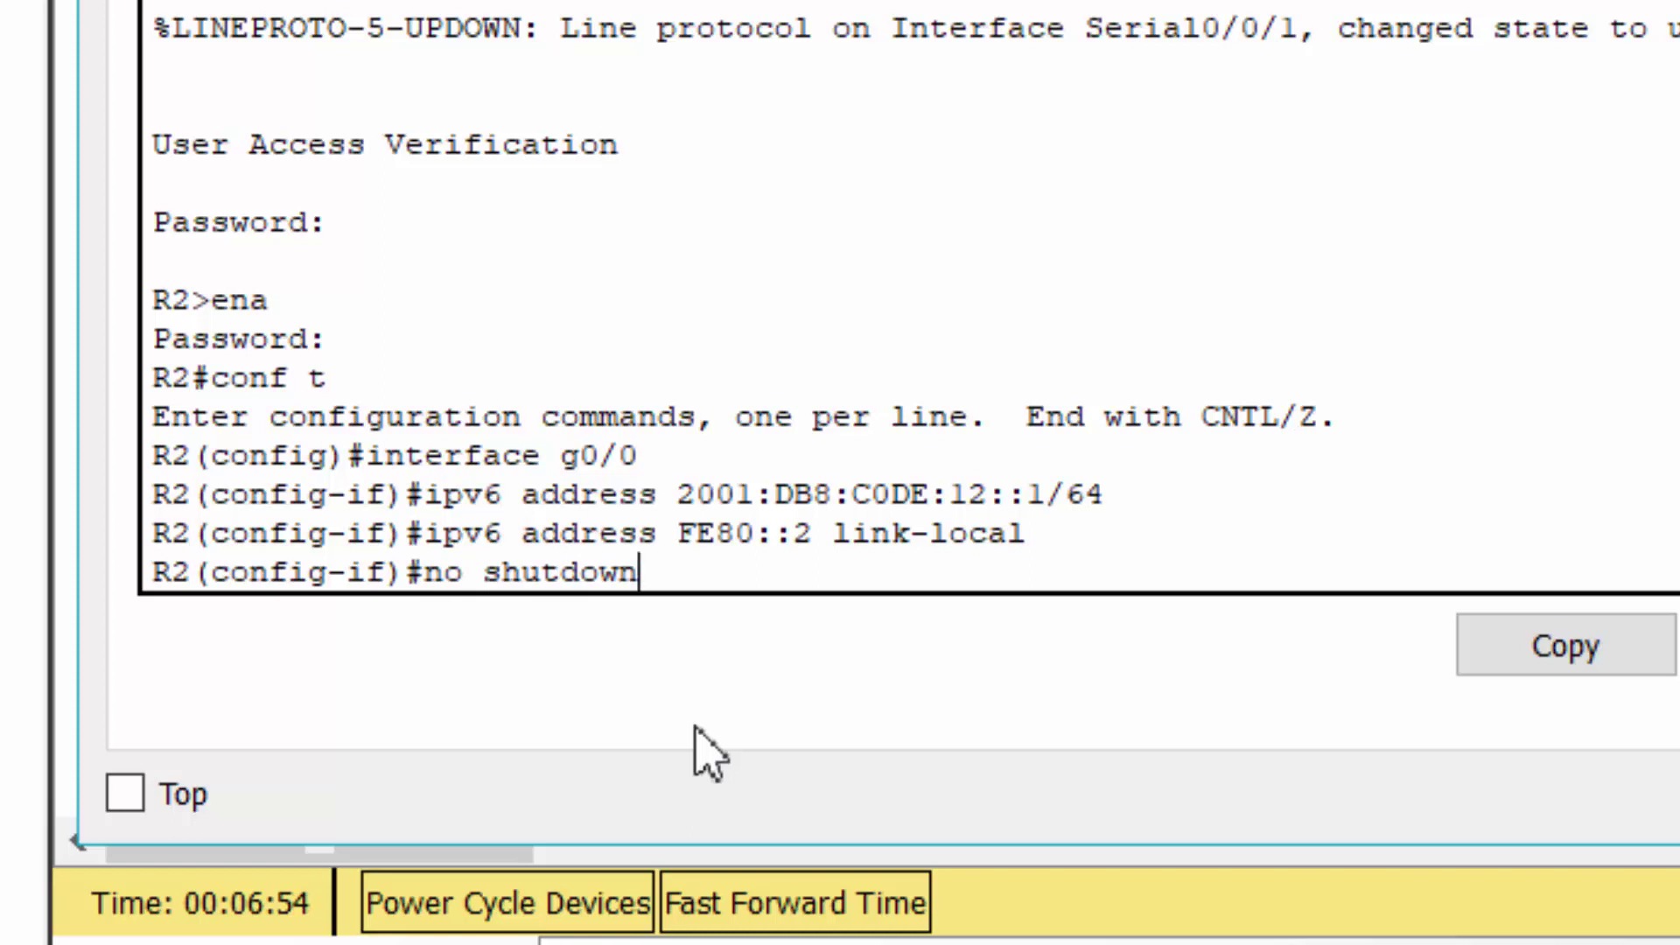
{"action": "key", "text": "Return"}
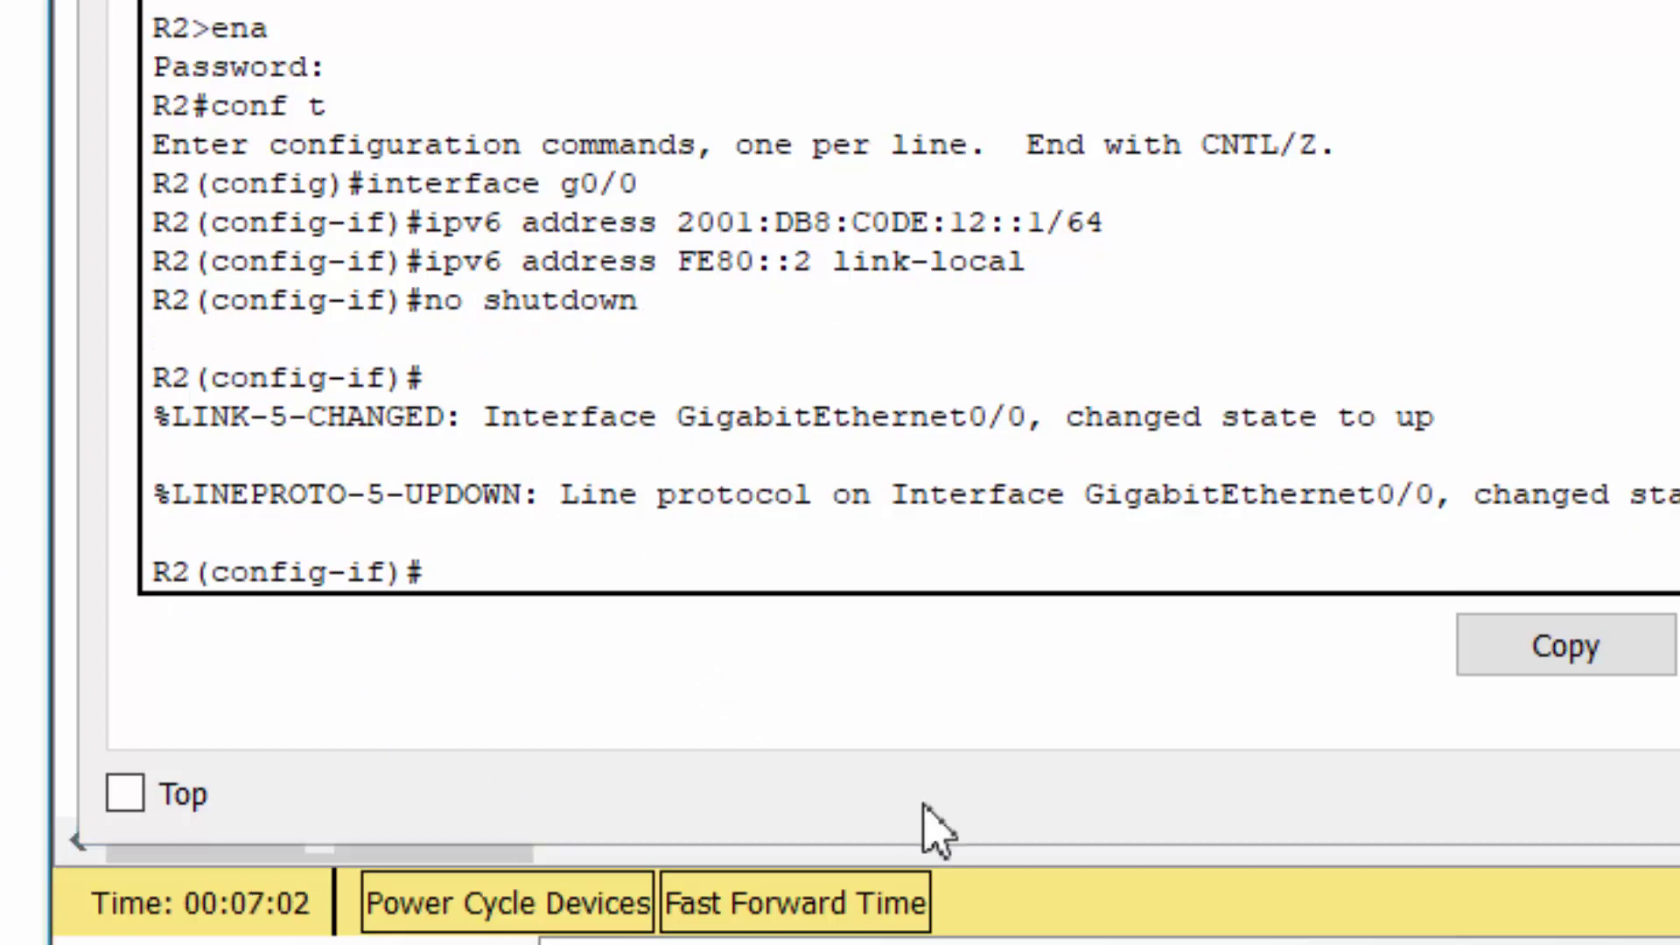
Step: Give R2's G0/1 2001:db8:c0de:13::1/64 with link-local fe80::2, enable it, and close R2's window
{"action": "left_click", "coordinate": [493, 620]}
{"action": "type", "text": "i"}
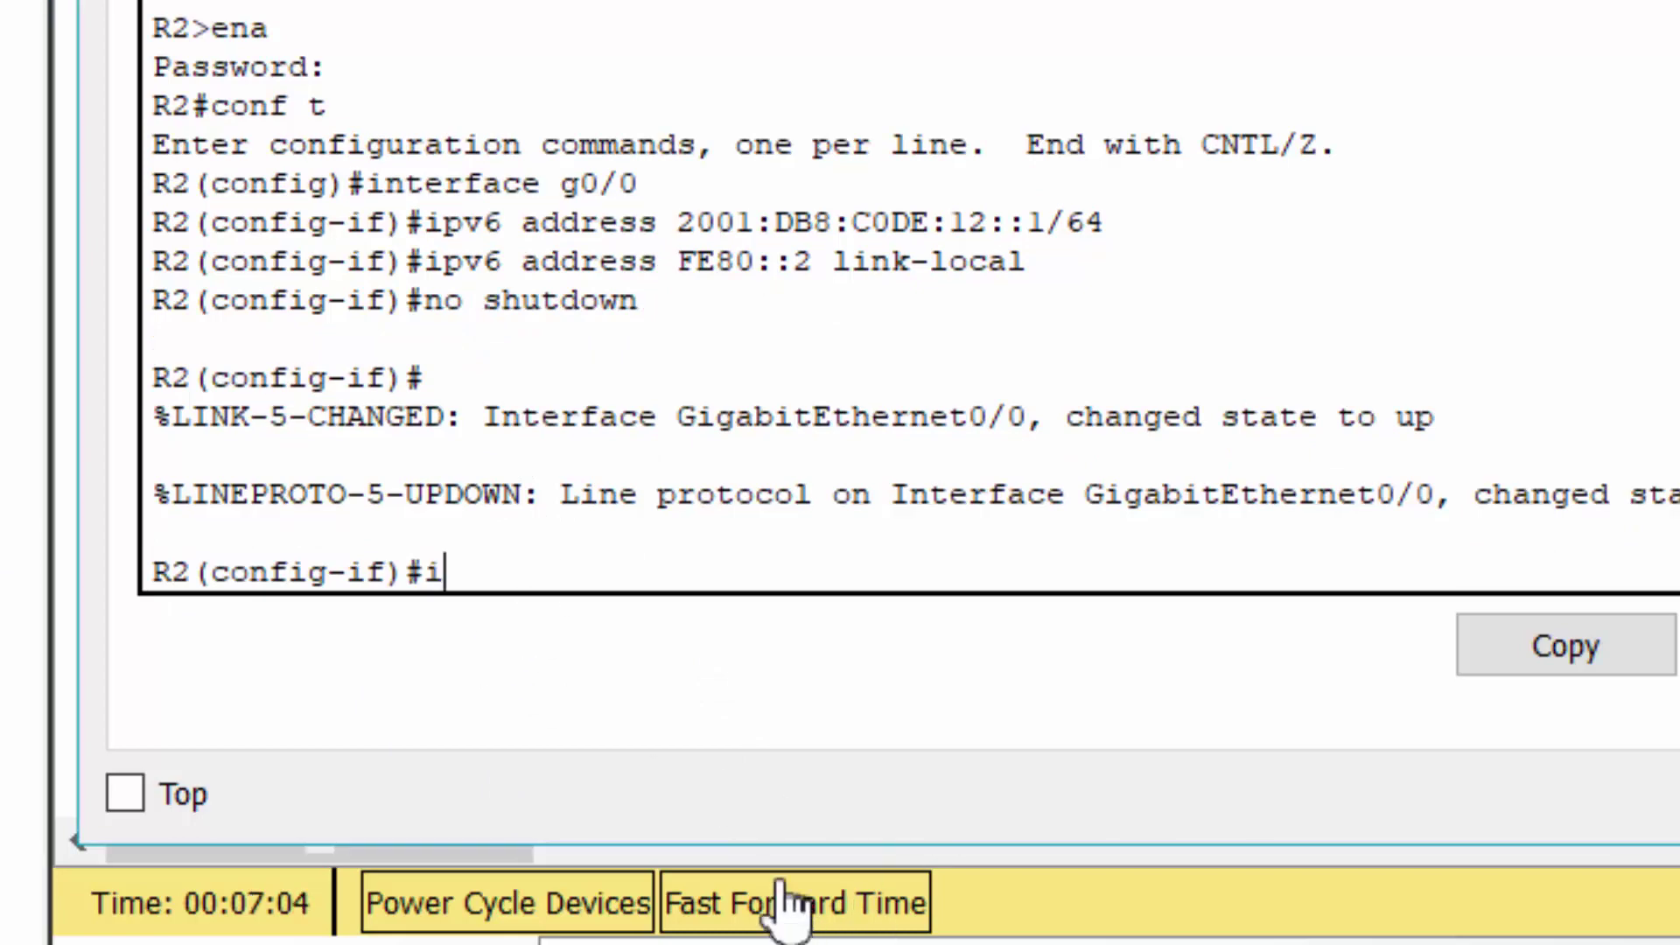
{"action": "type", "text": "nt g"}
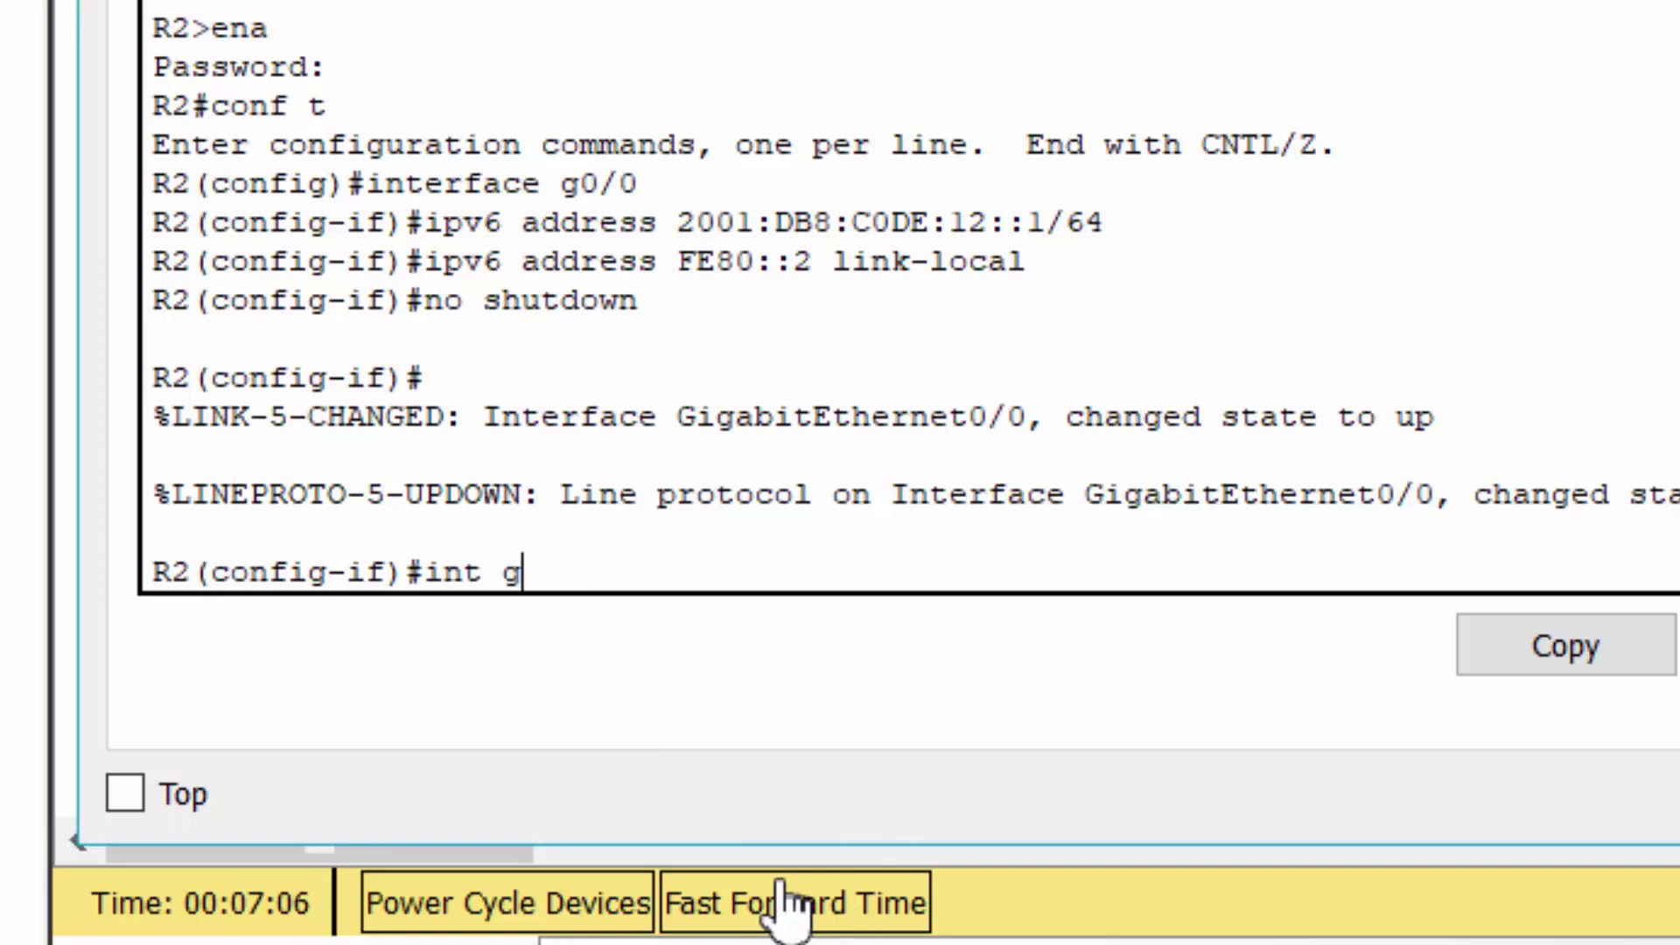
{"action": "type", "text": "0/1"}
{"action": "key", "text": "Return"}
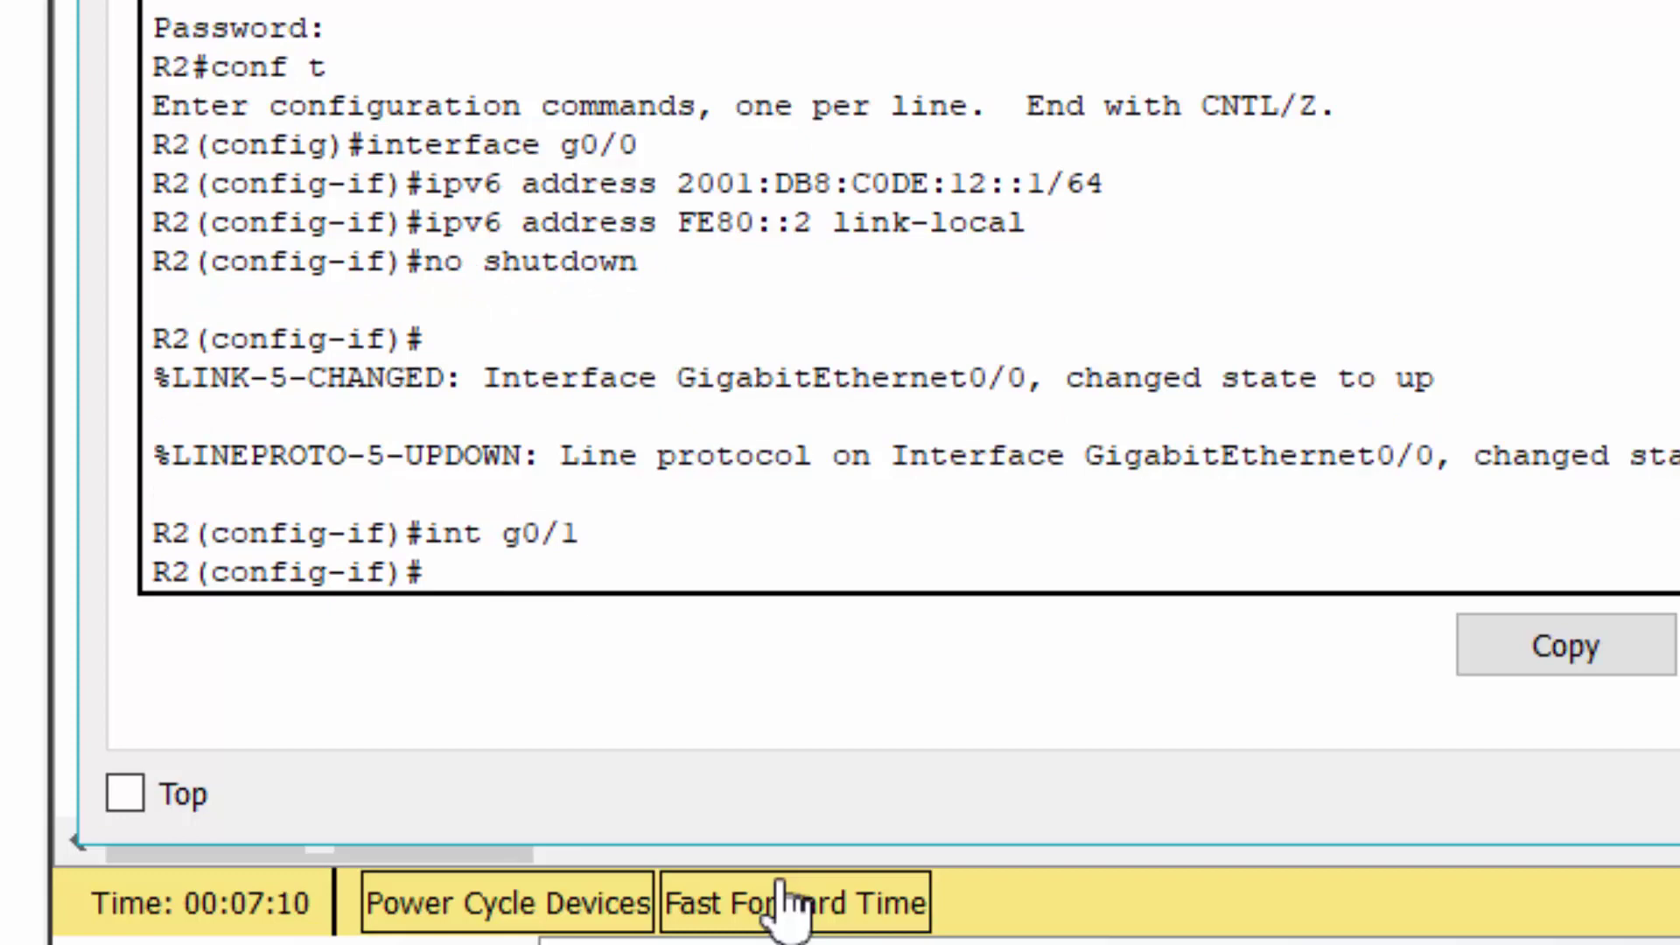
{"action": "type", "text": "ipv6"}
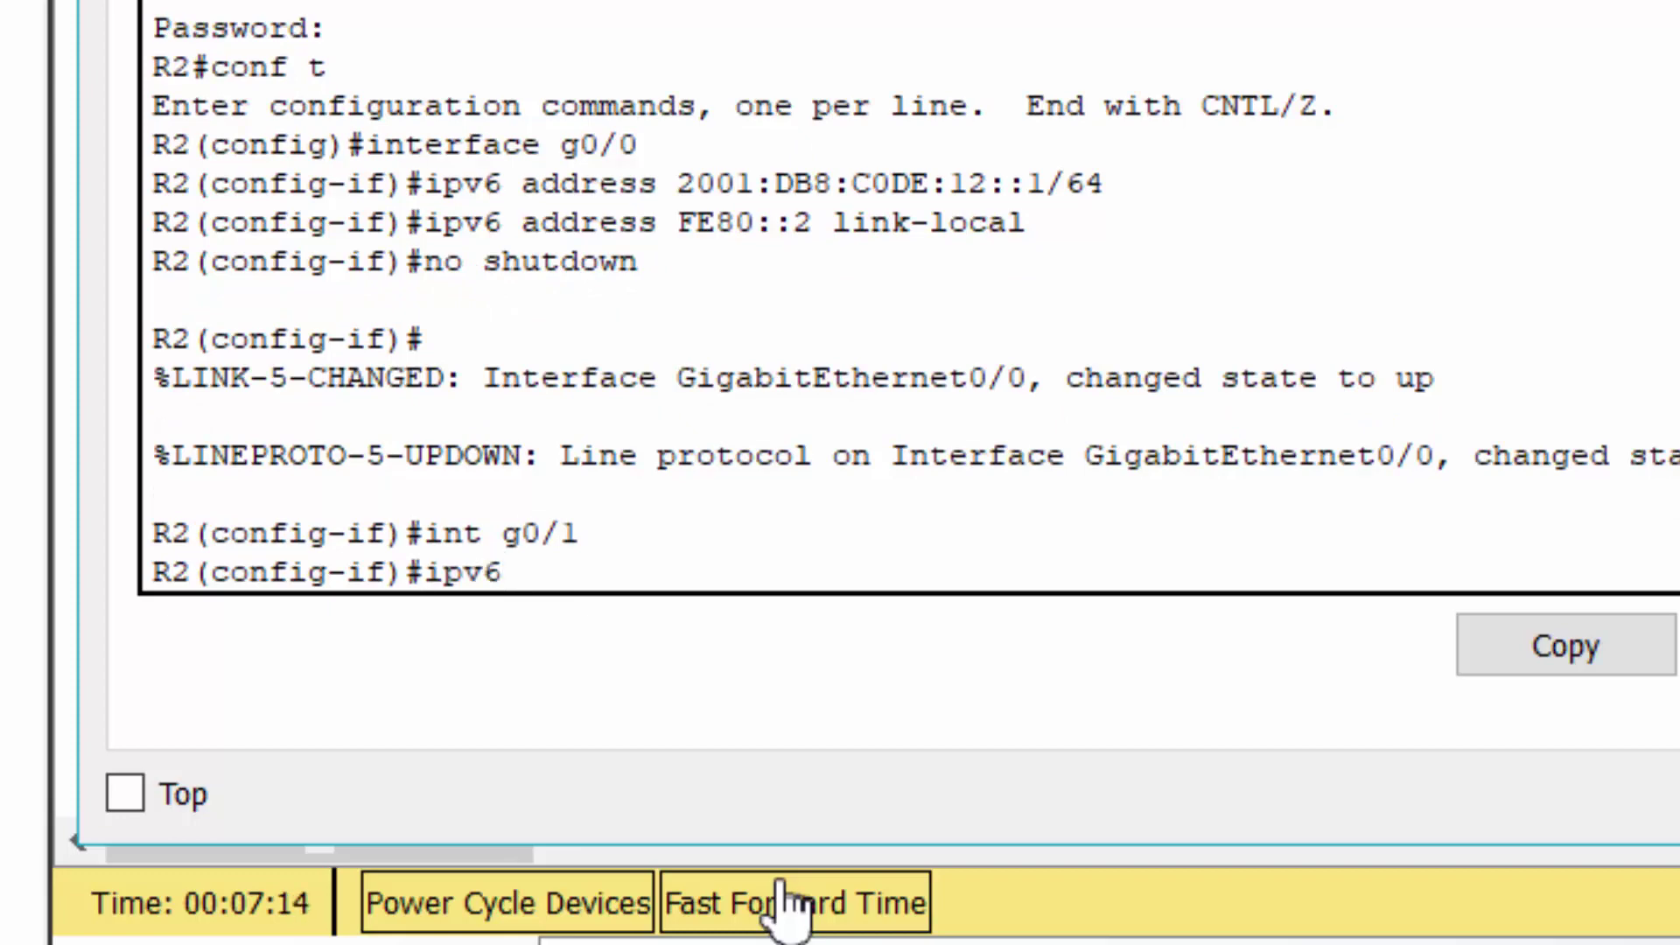
{"action": "type", "text": " add 2001:"}
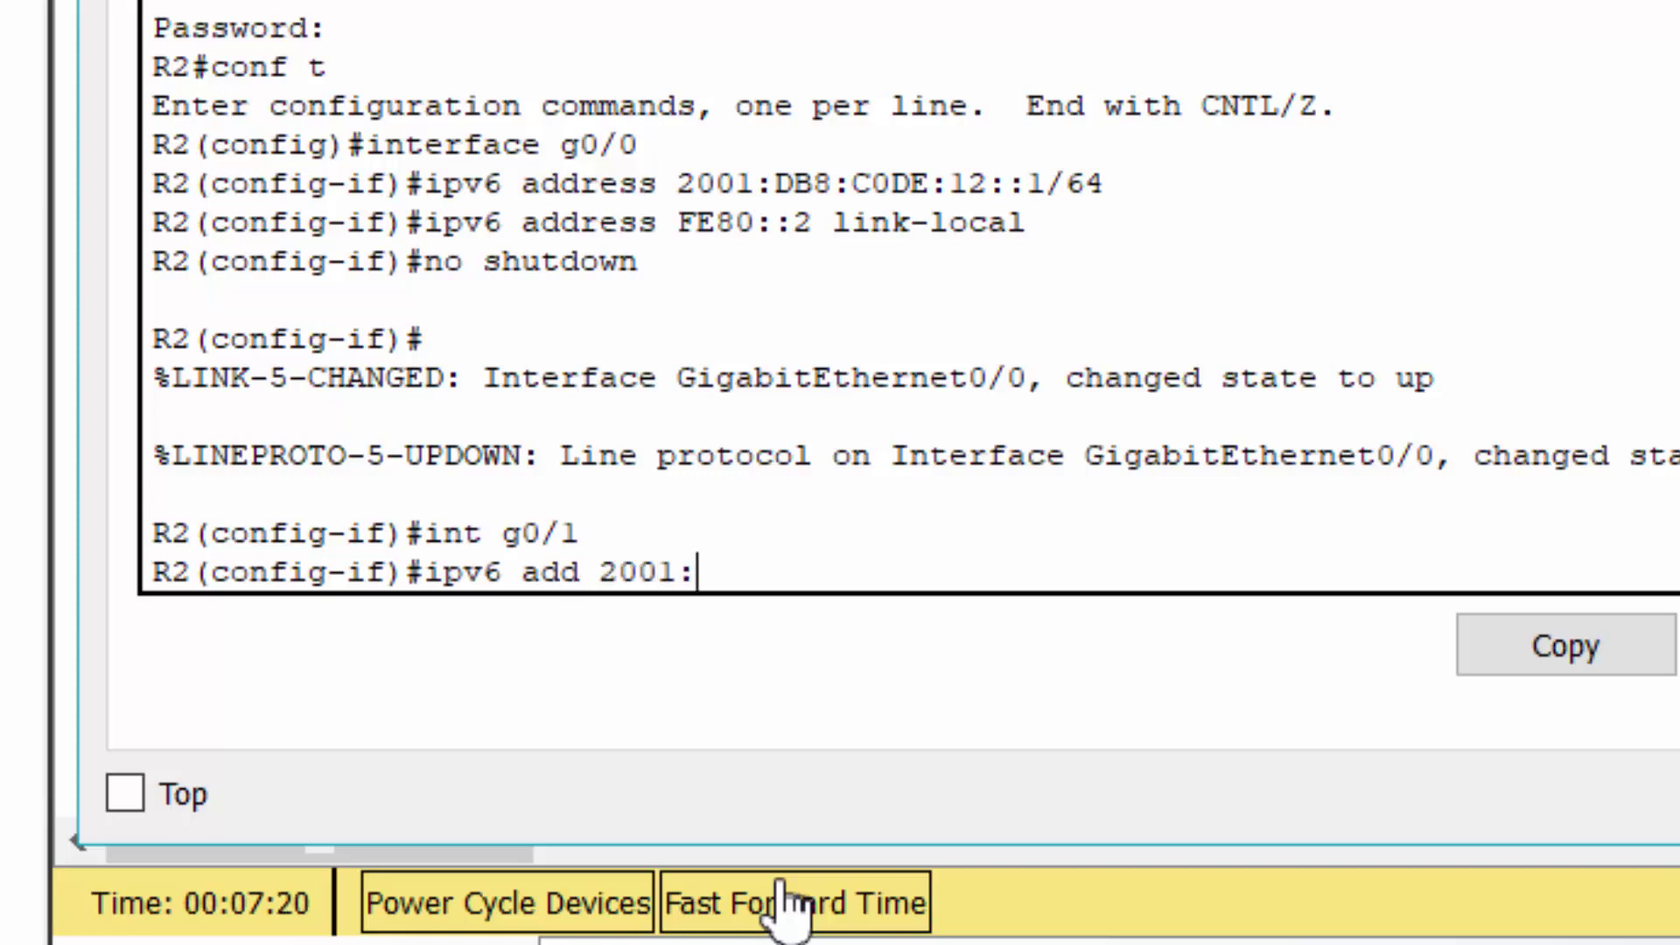
{"action": "type", "text": "db8"}
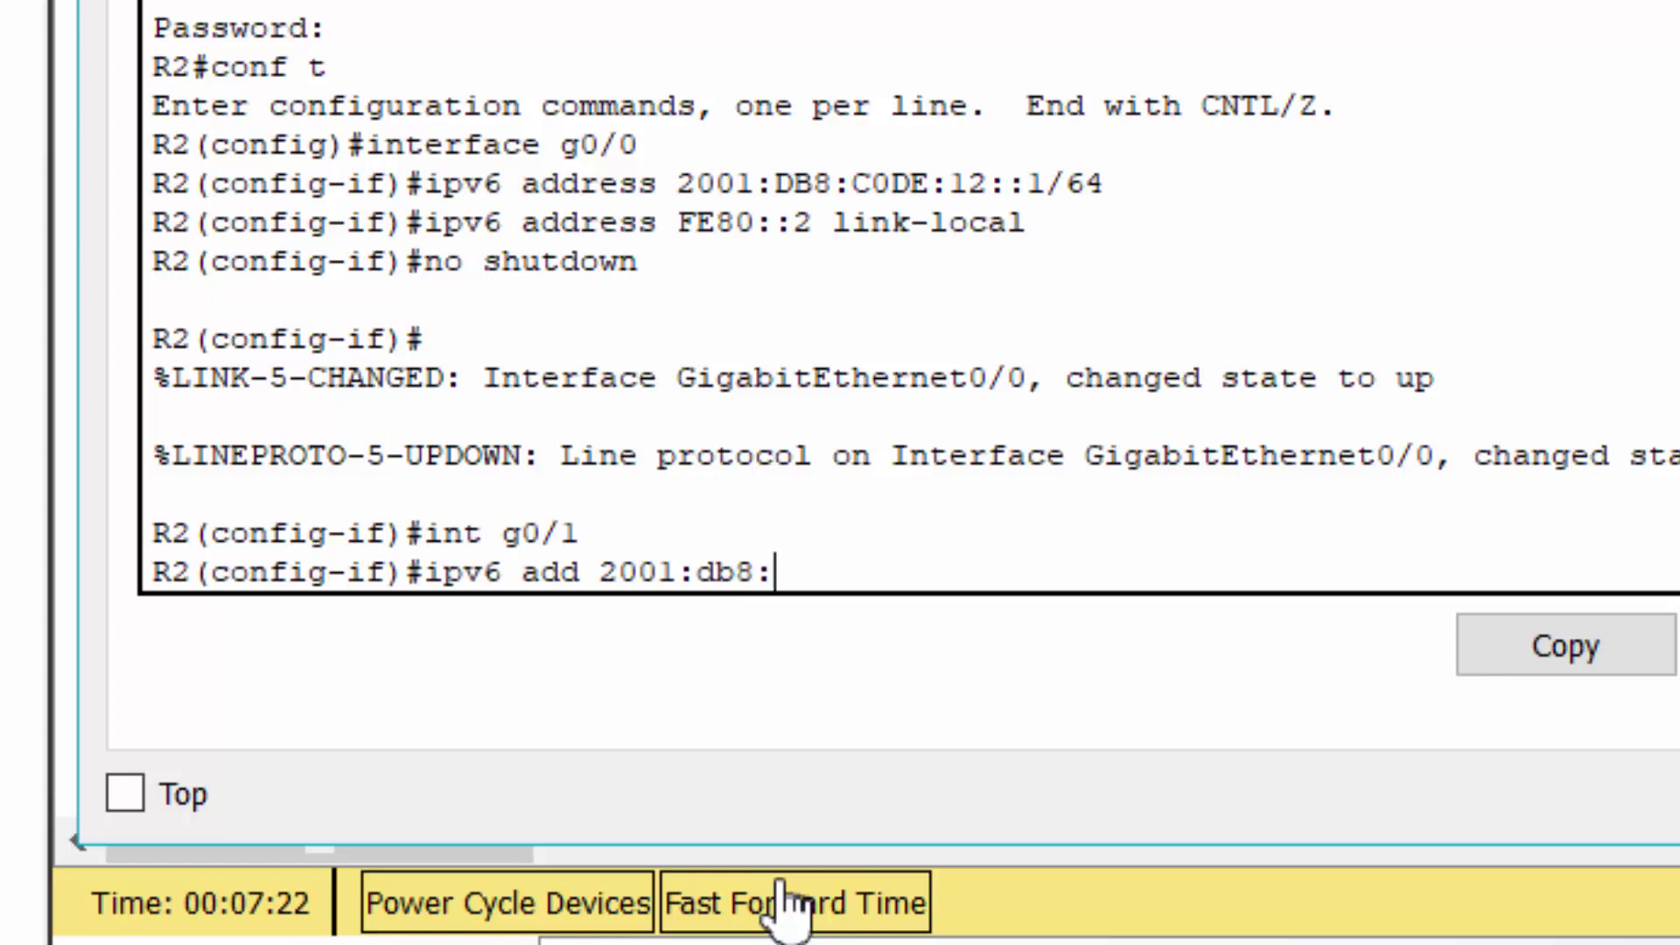
{"action": "type", "text": ":c0de"}
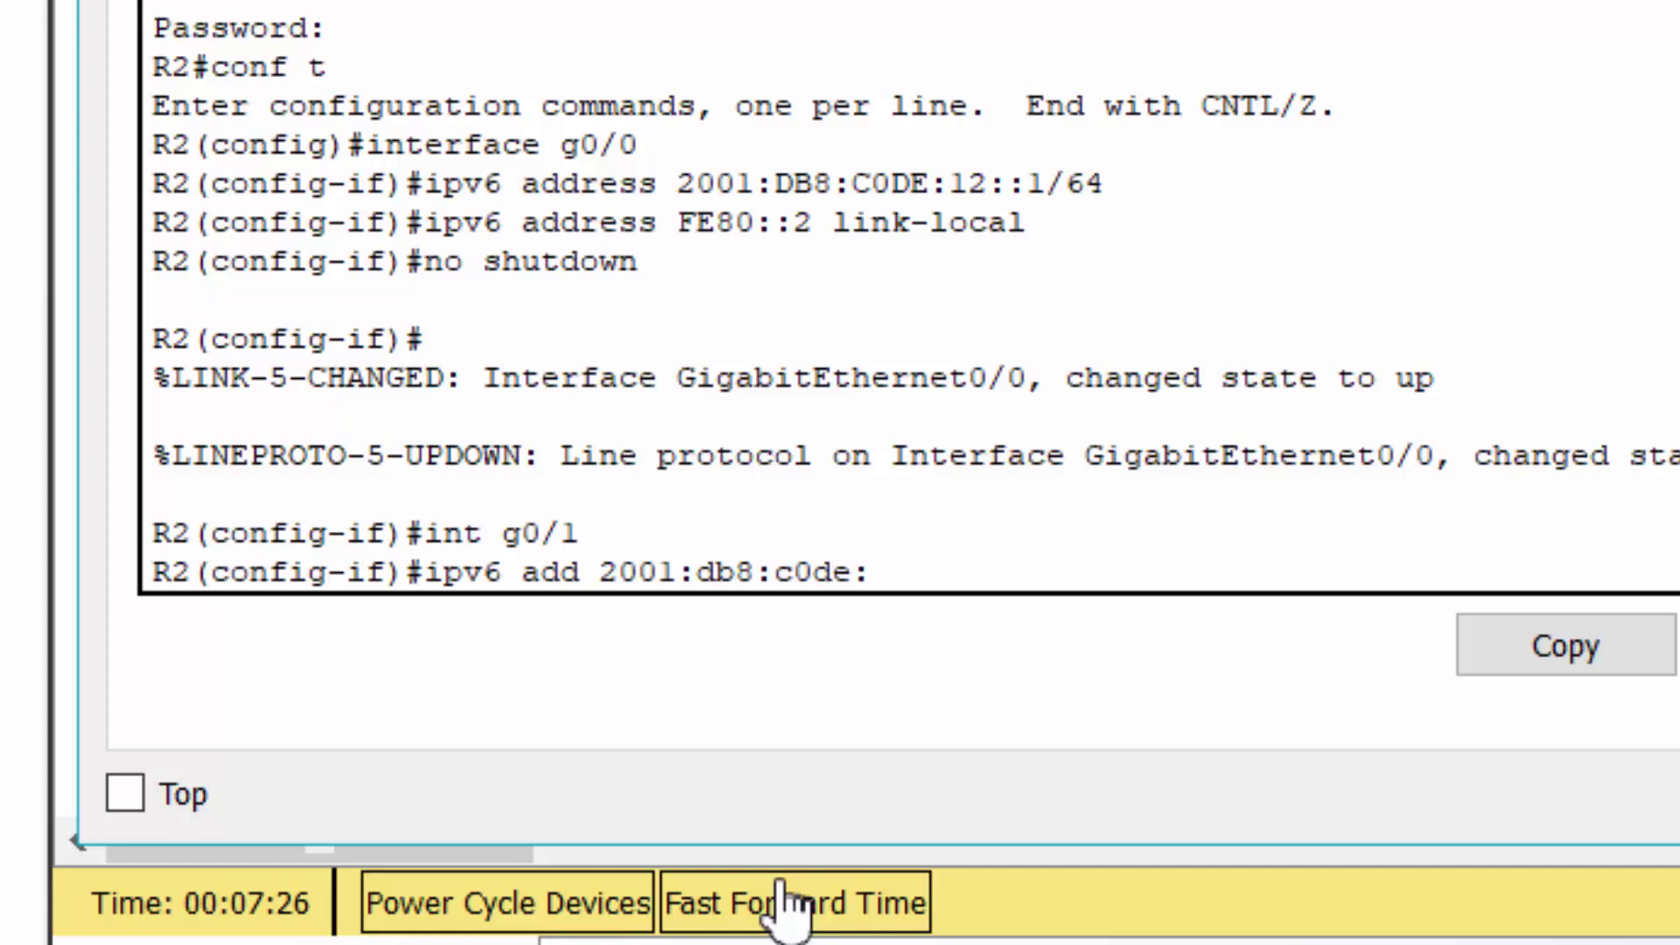
{"action": "type", "text": ":13::1/64"}
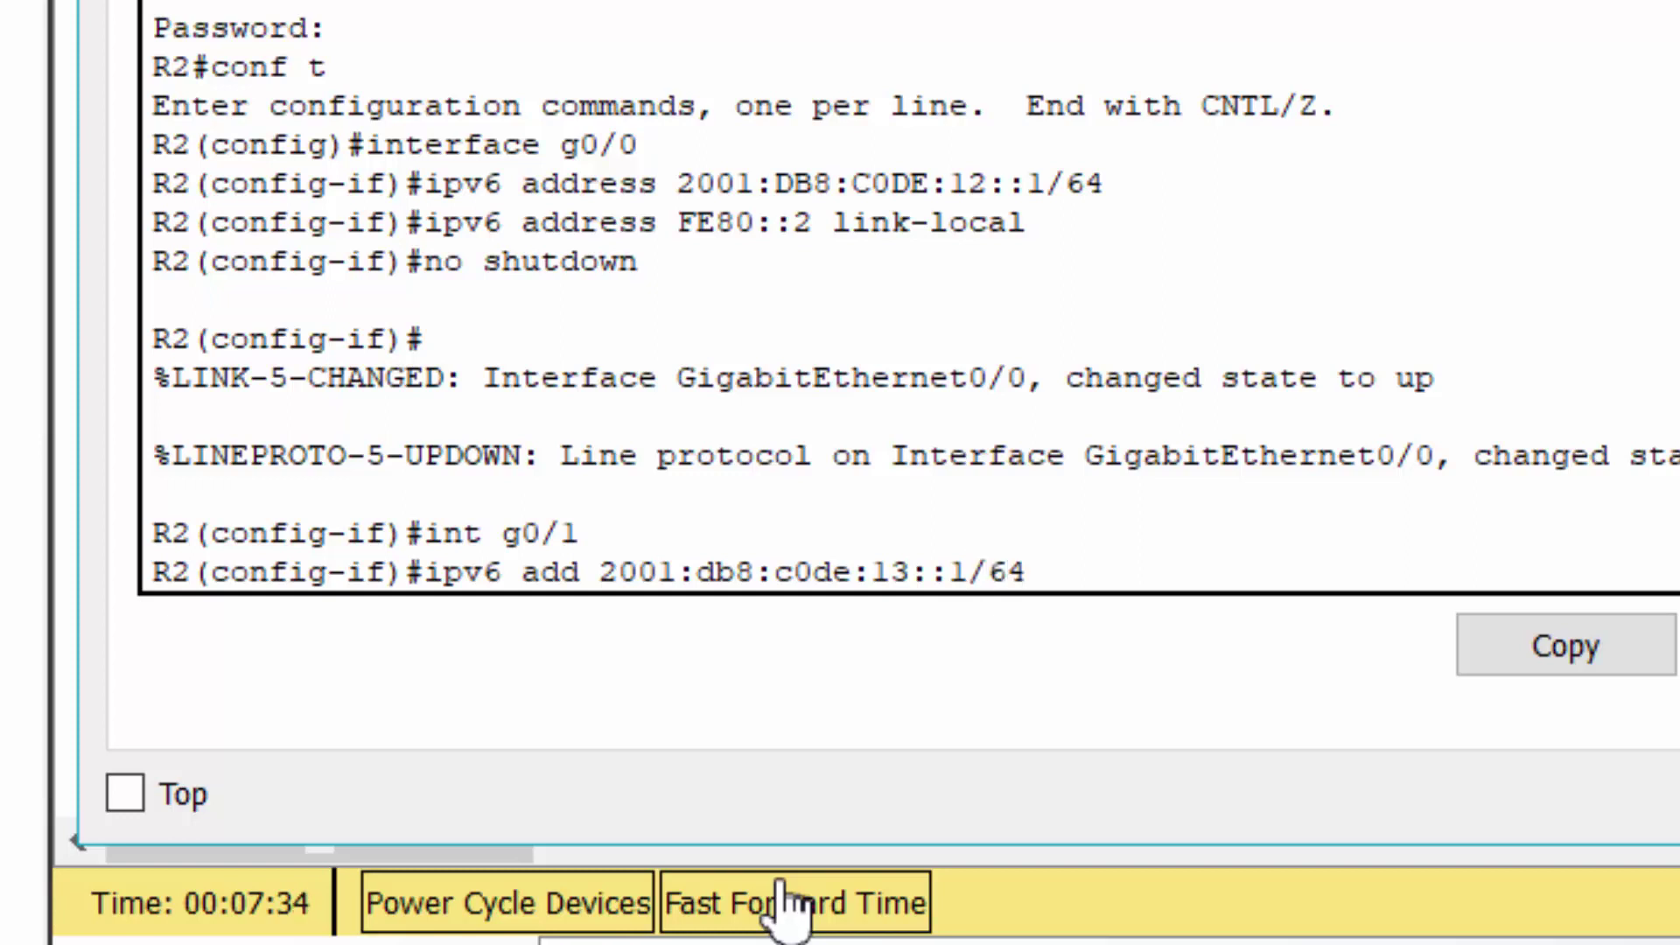
{"action": "key", "text": "Return"}
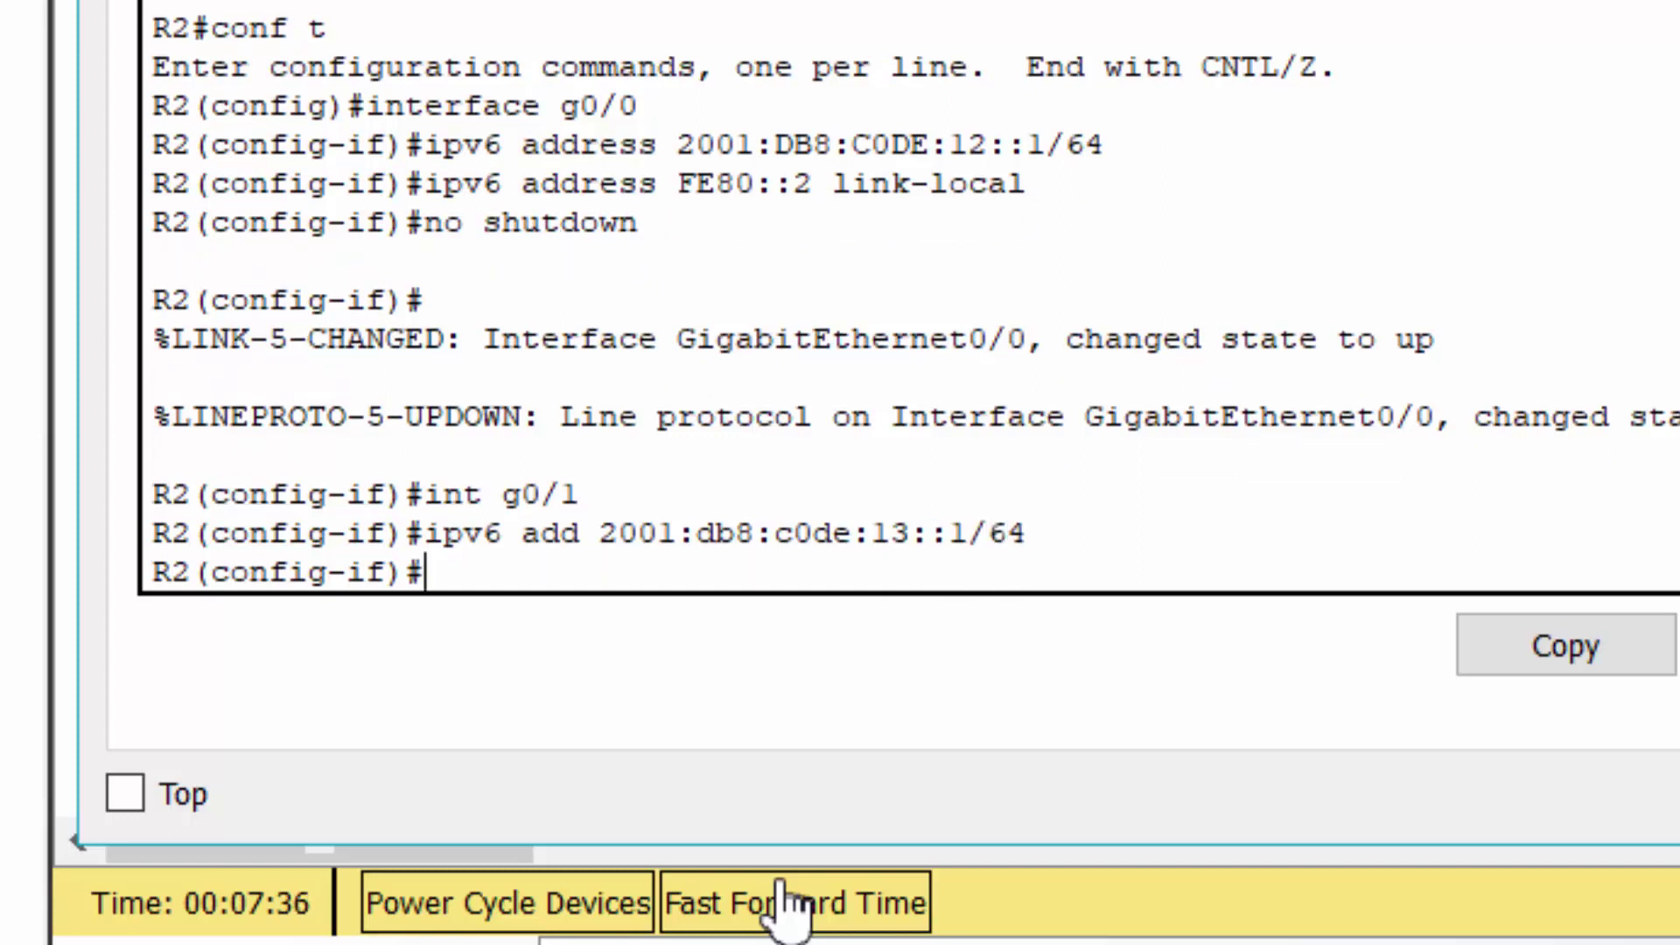
{"action": "type", "text": "ipv6"}
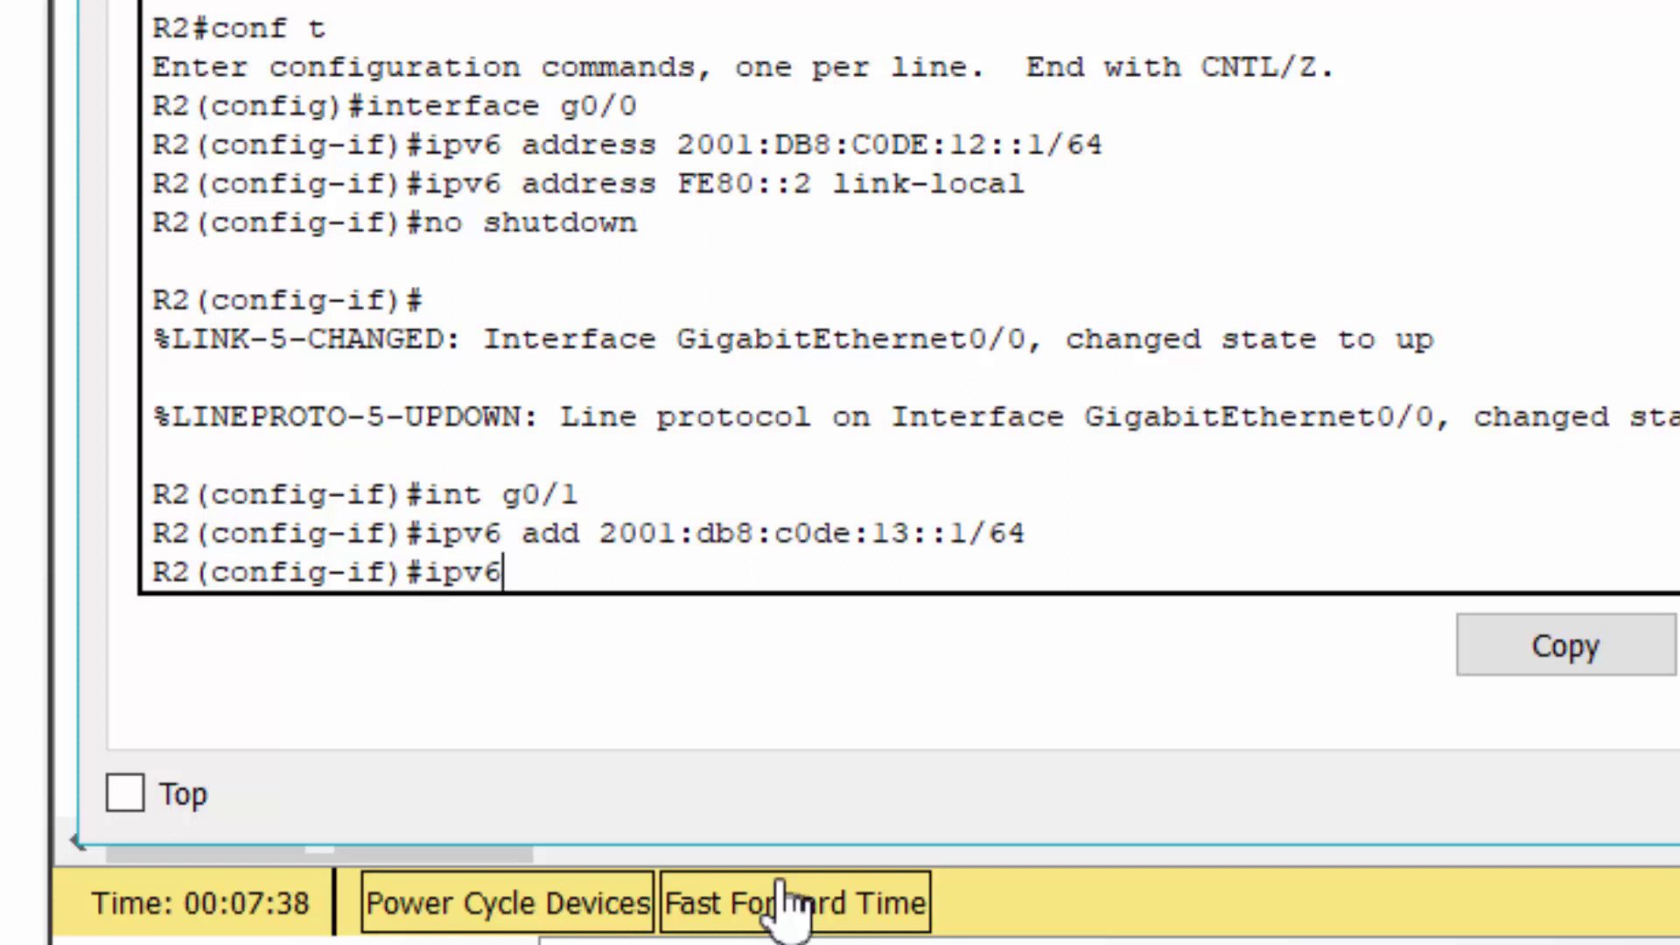
{"action": "type", "text": " add "}
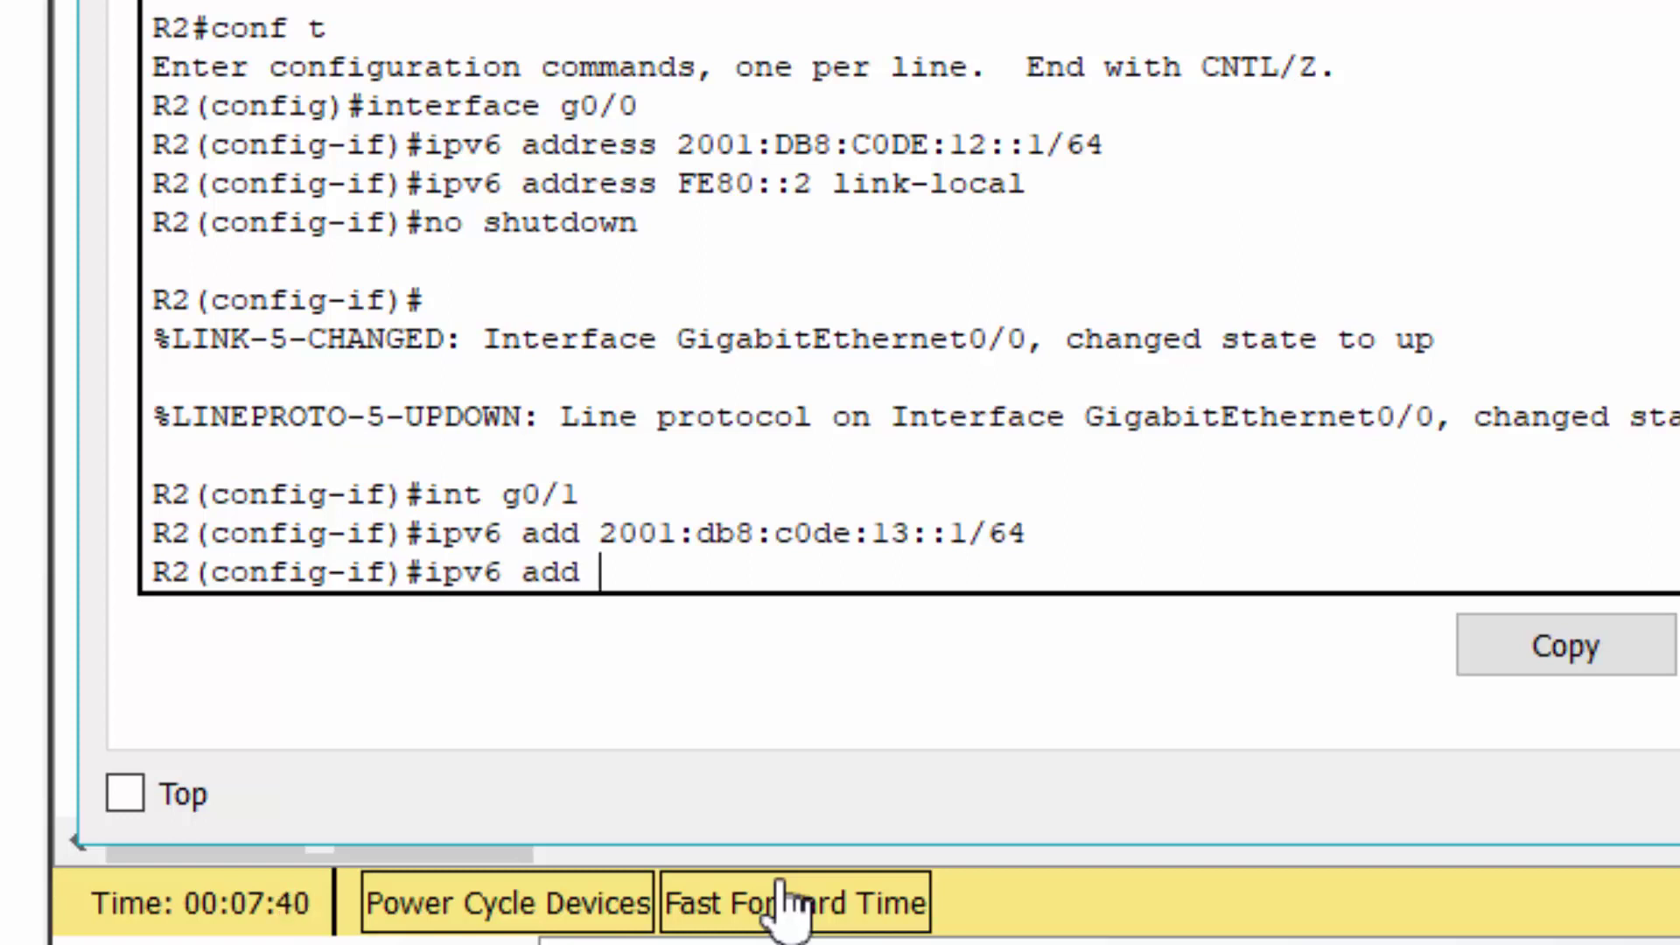
{"action": "type", "text": "fe80"}
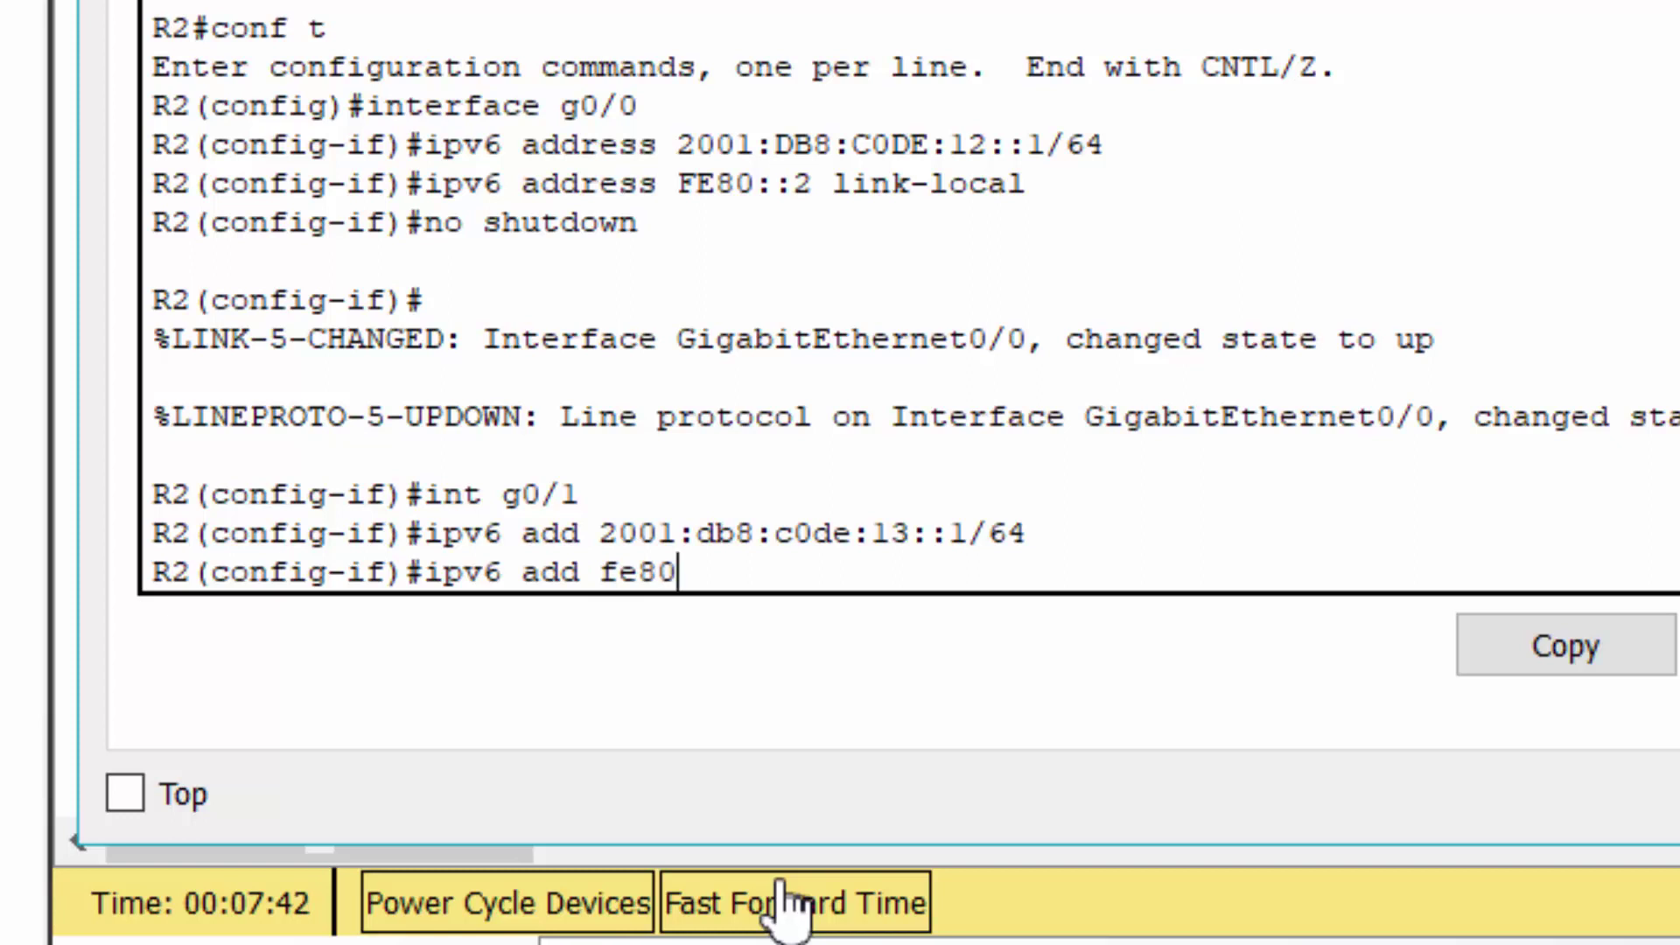
{"action": "type", "text": "::2 link"}
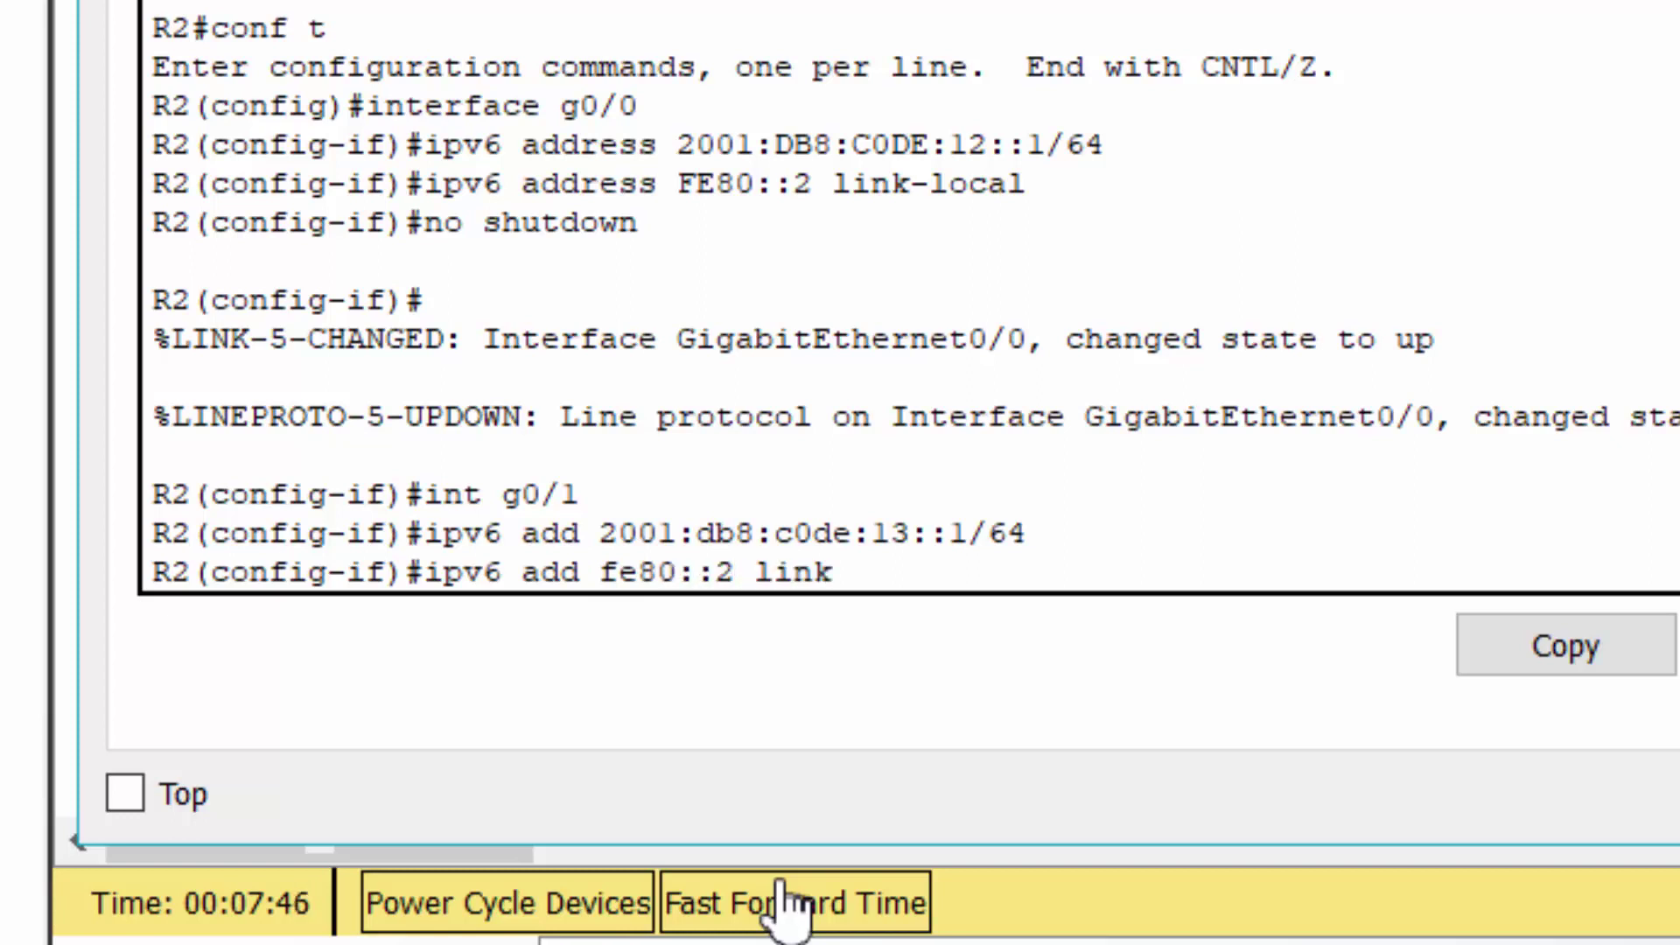
{"action": "key", "text": "Return"}
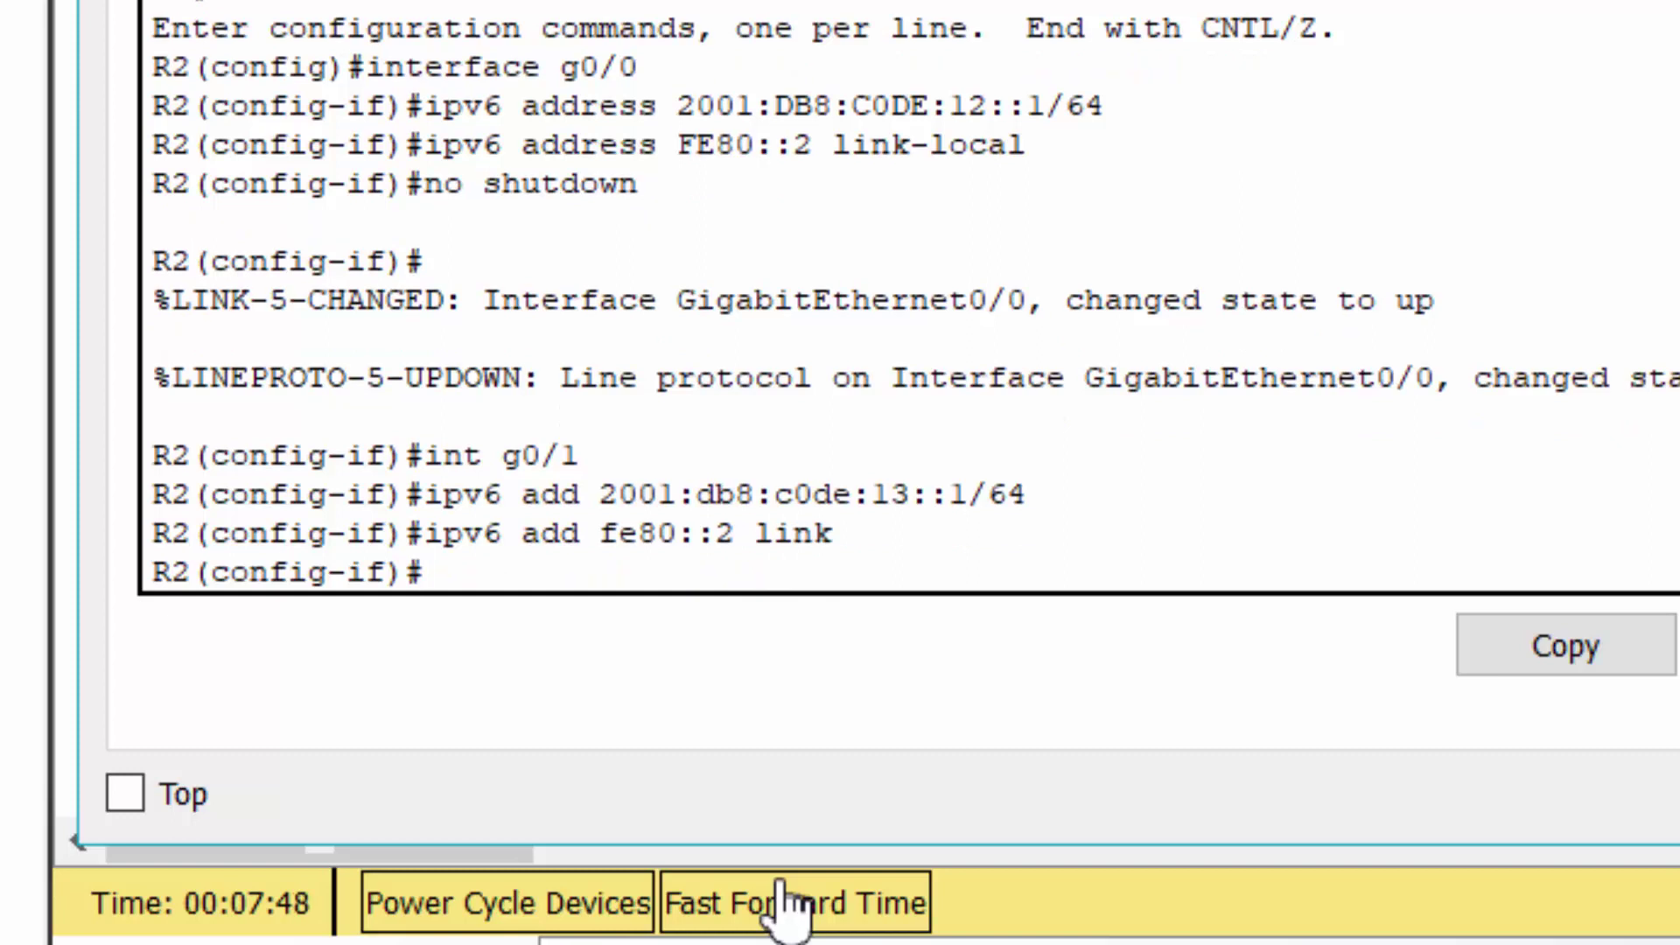
{"action": "type", "text": "no shut"}
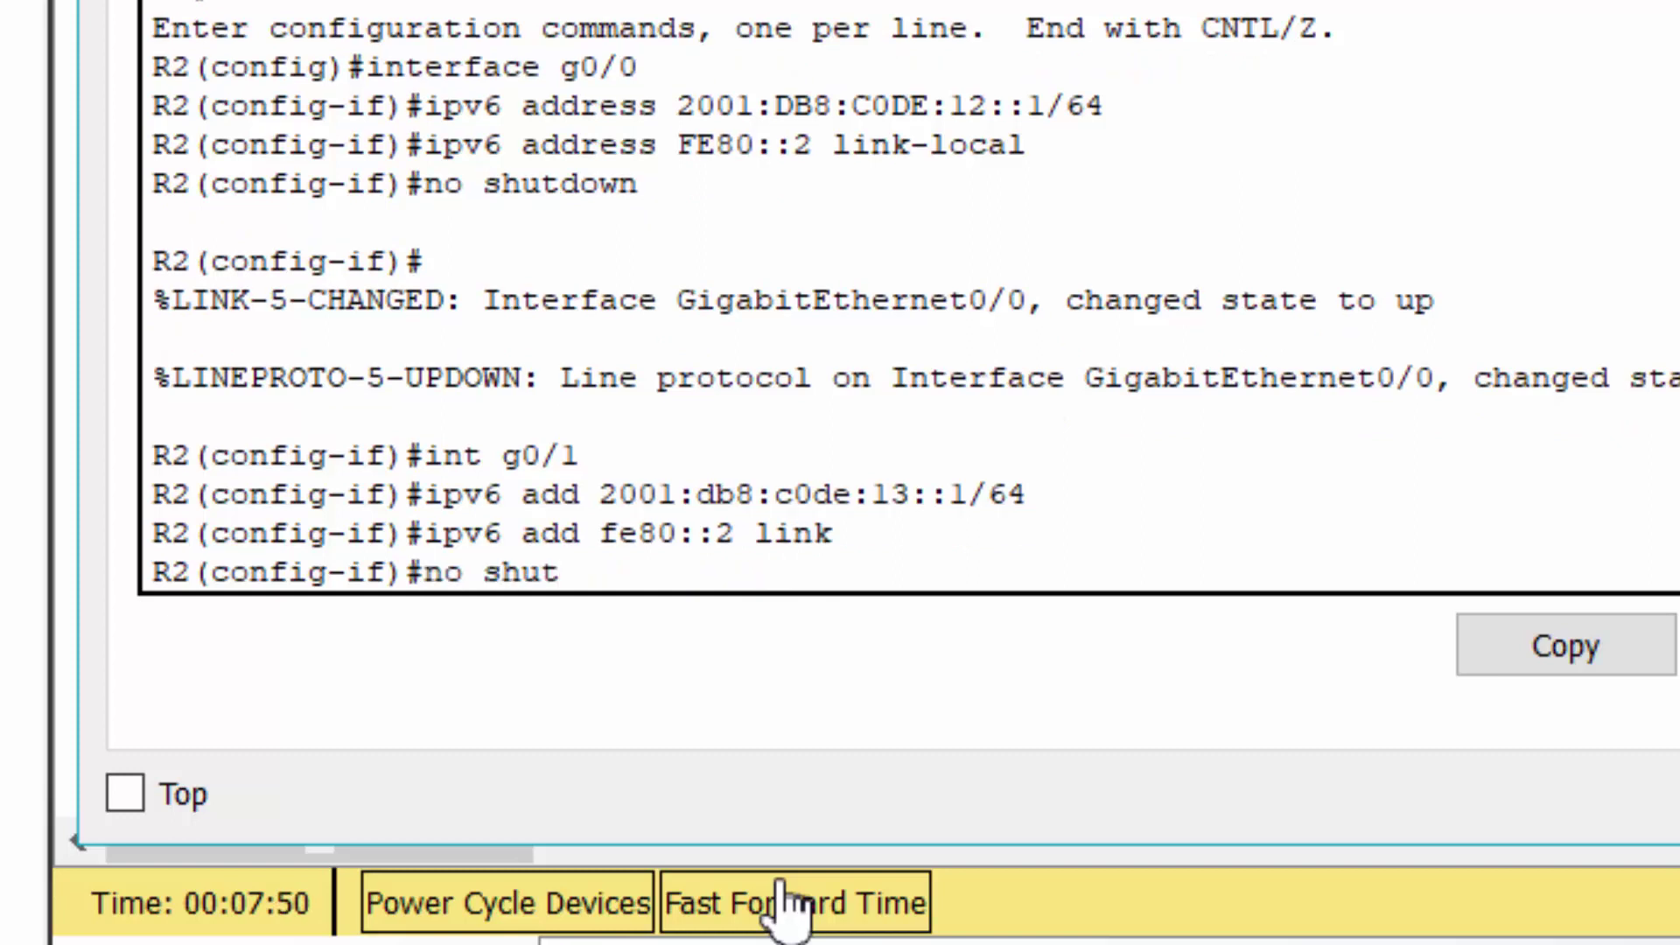
{"action": "key", "text": "Return"}
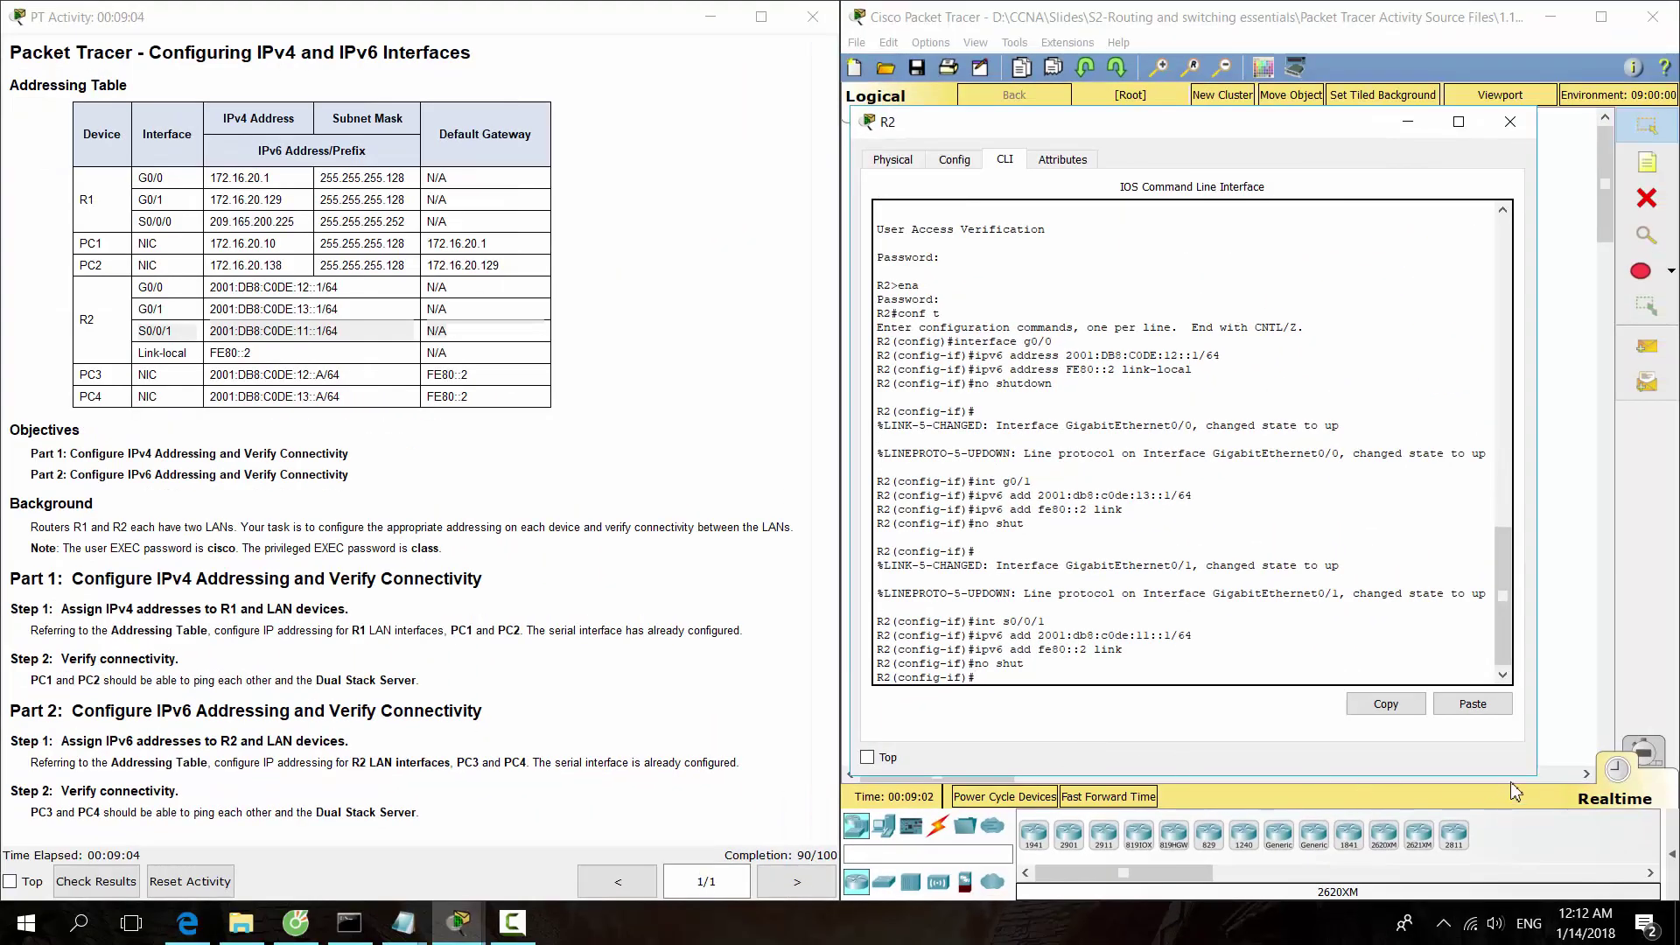
{"action": "left_click", "coordinate": [1510, 122]}
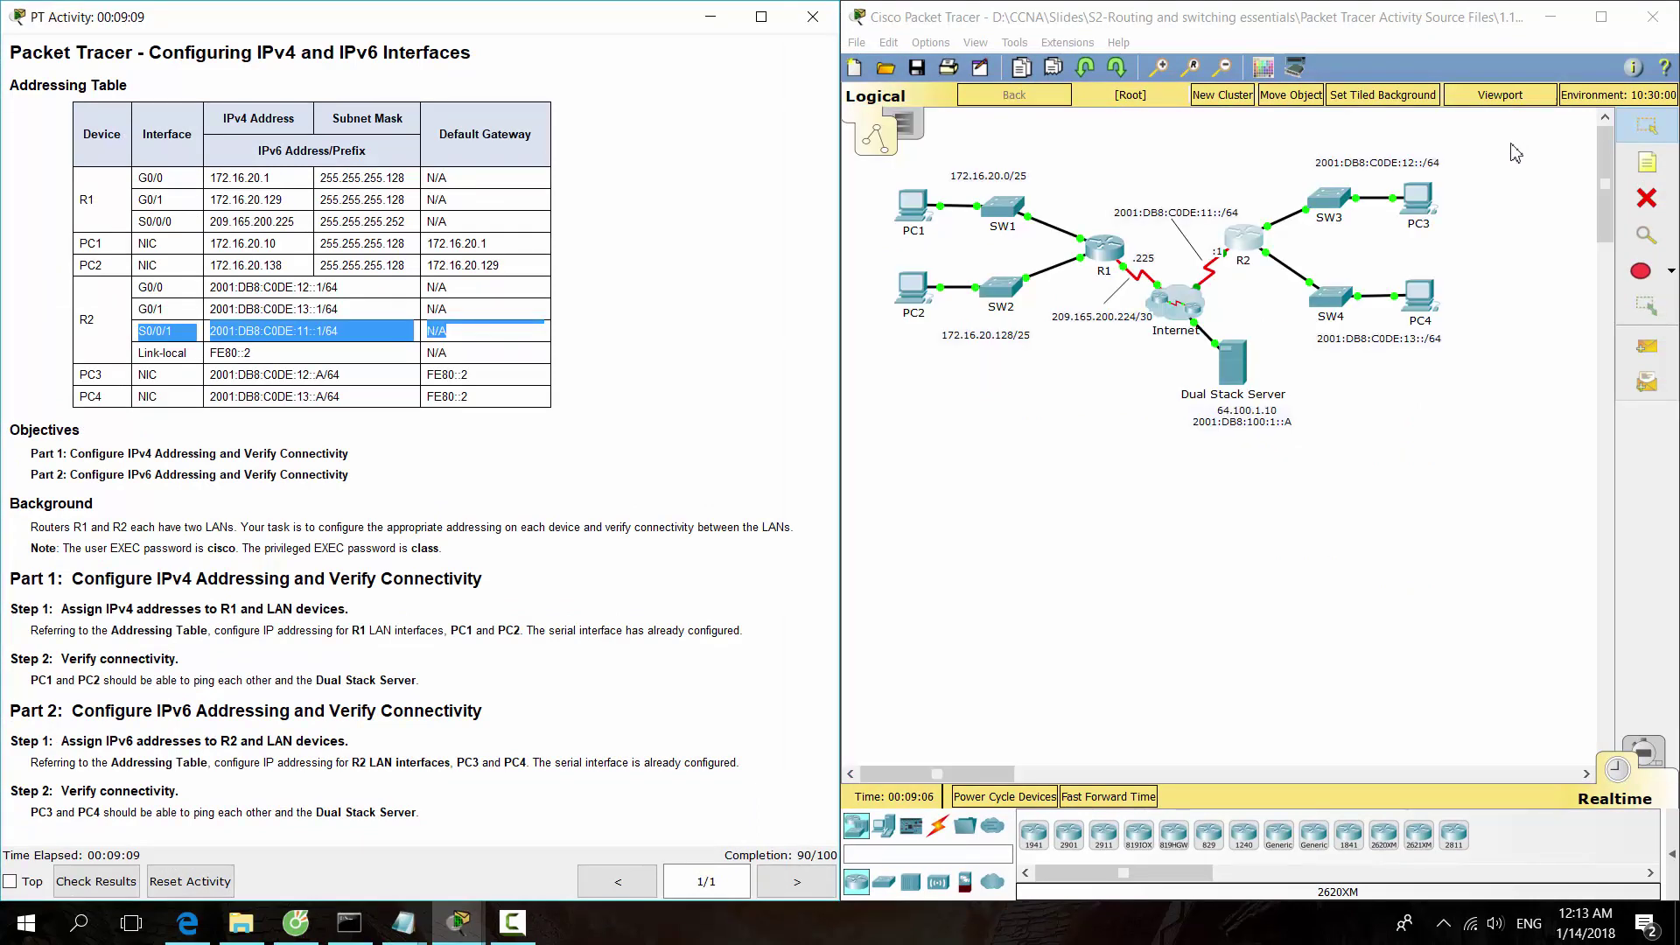
Step: Open PC3's IP Configuration from its Desktop applications
{"action": "left_click", "coordinate": [1428, 196]}
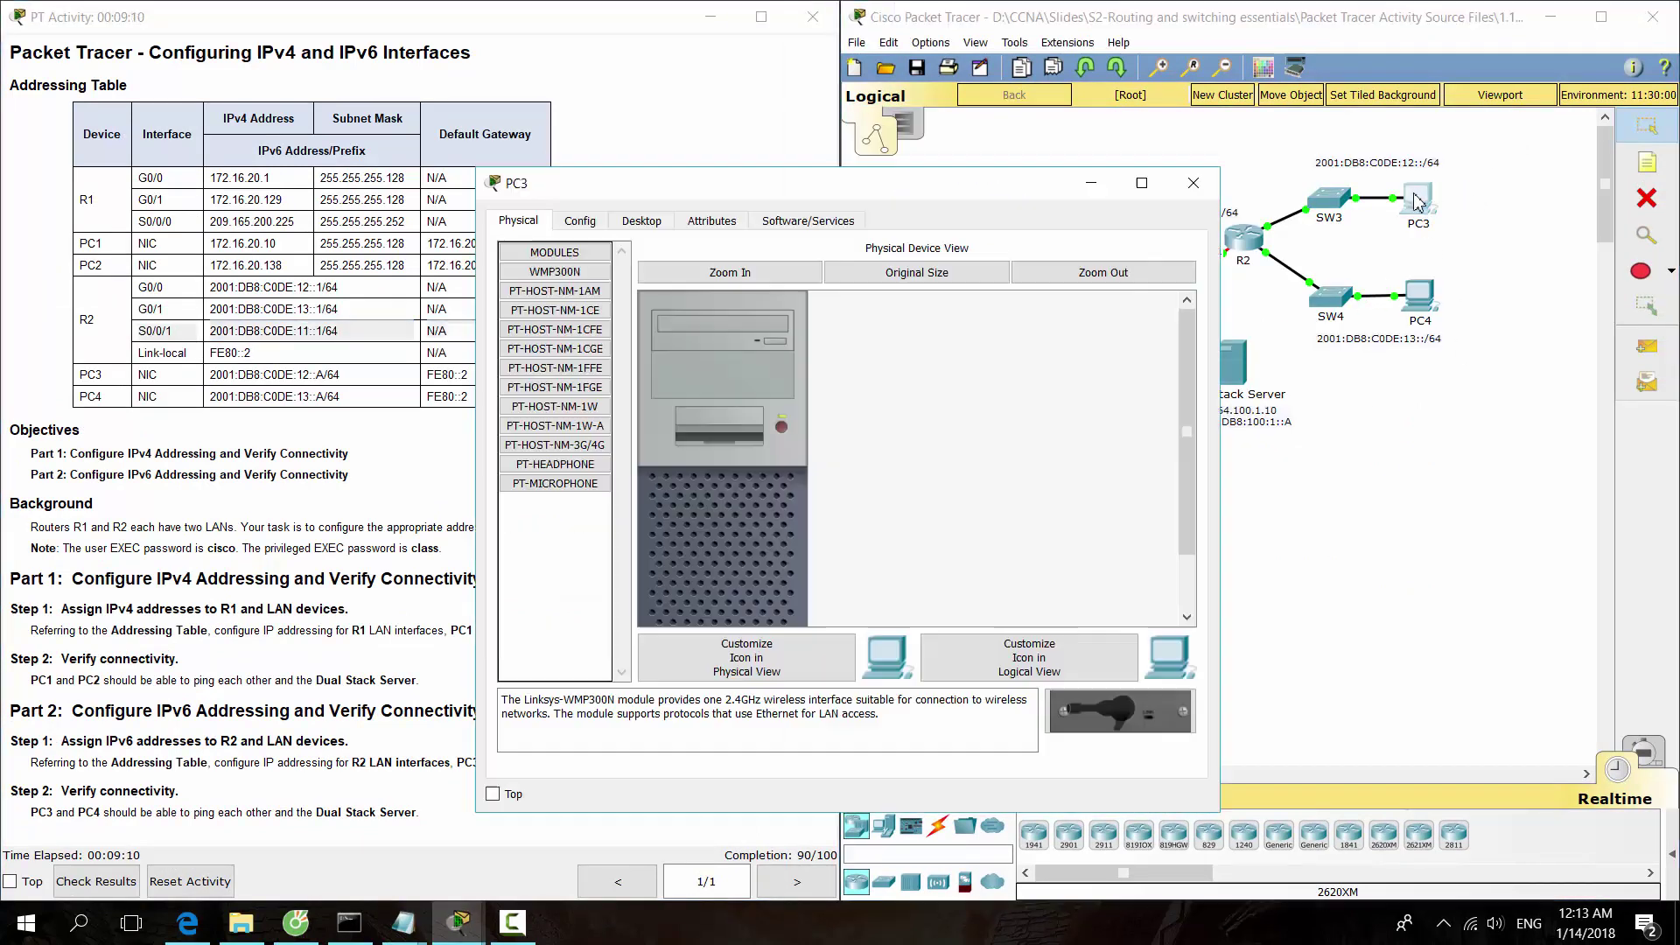
{"action": "left_click_drag", "start_coordinate": [984, 194], "coordinate": [1372, 141]}
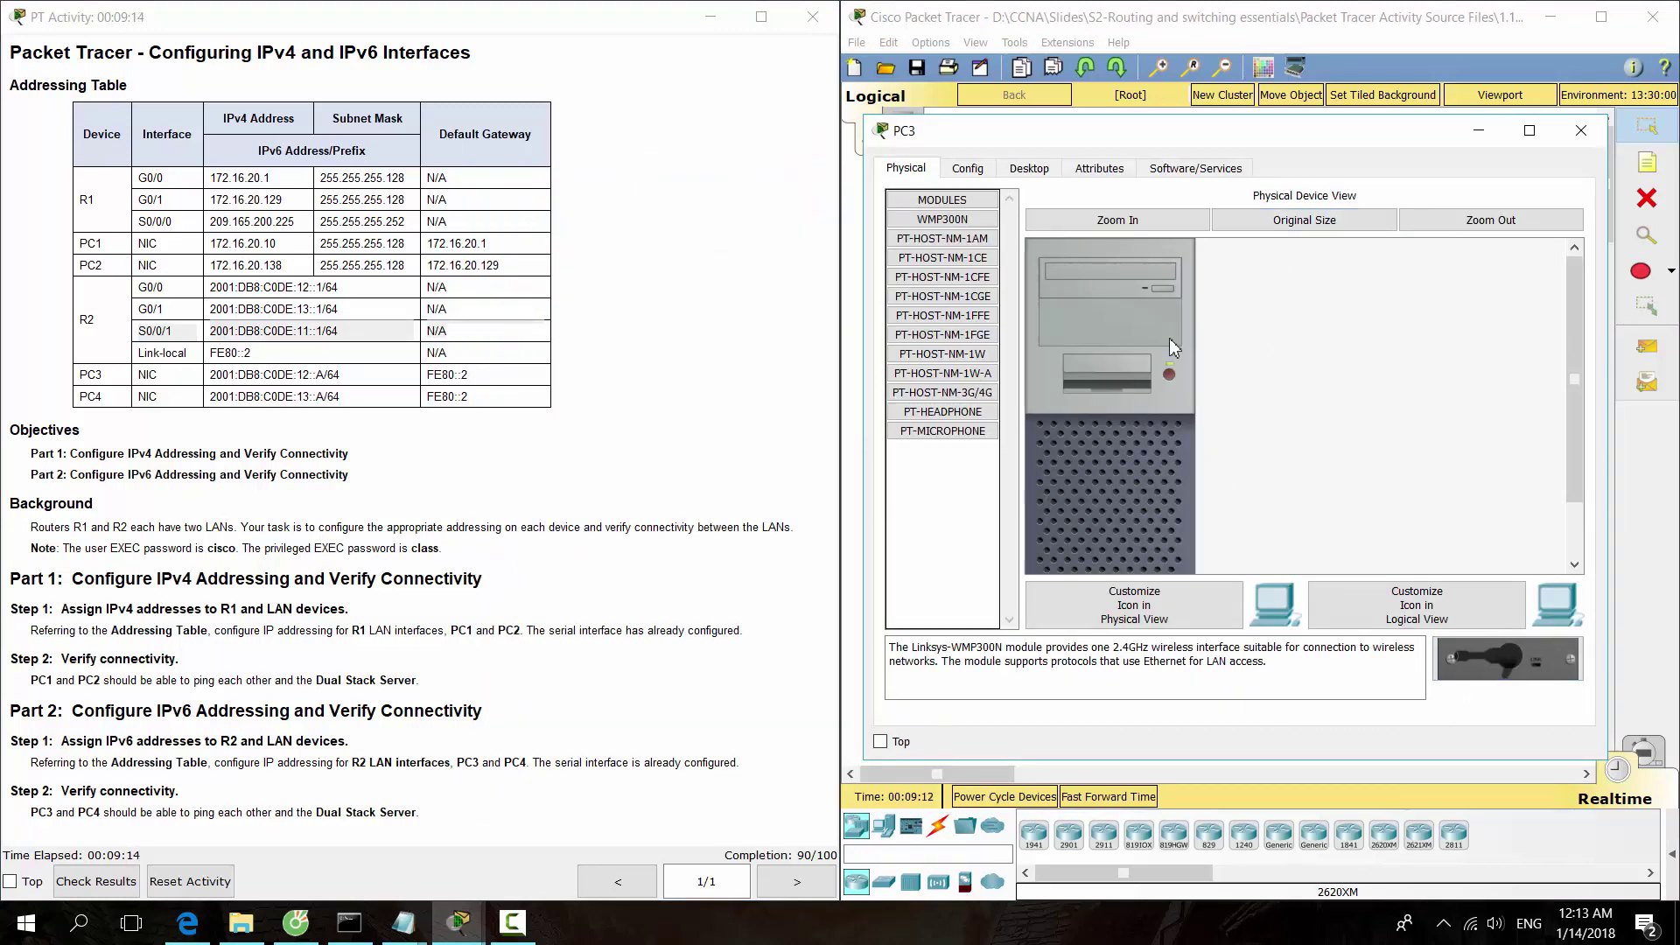
{"action": "left_click", "coordinate": [1029, 168]}
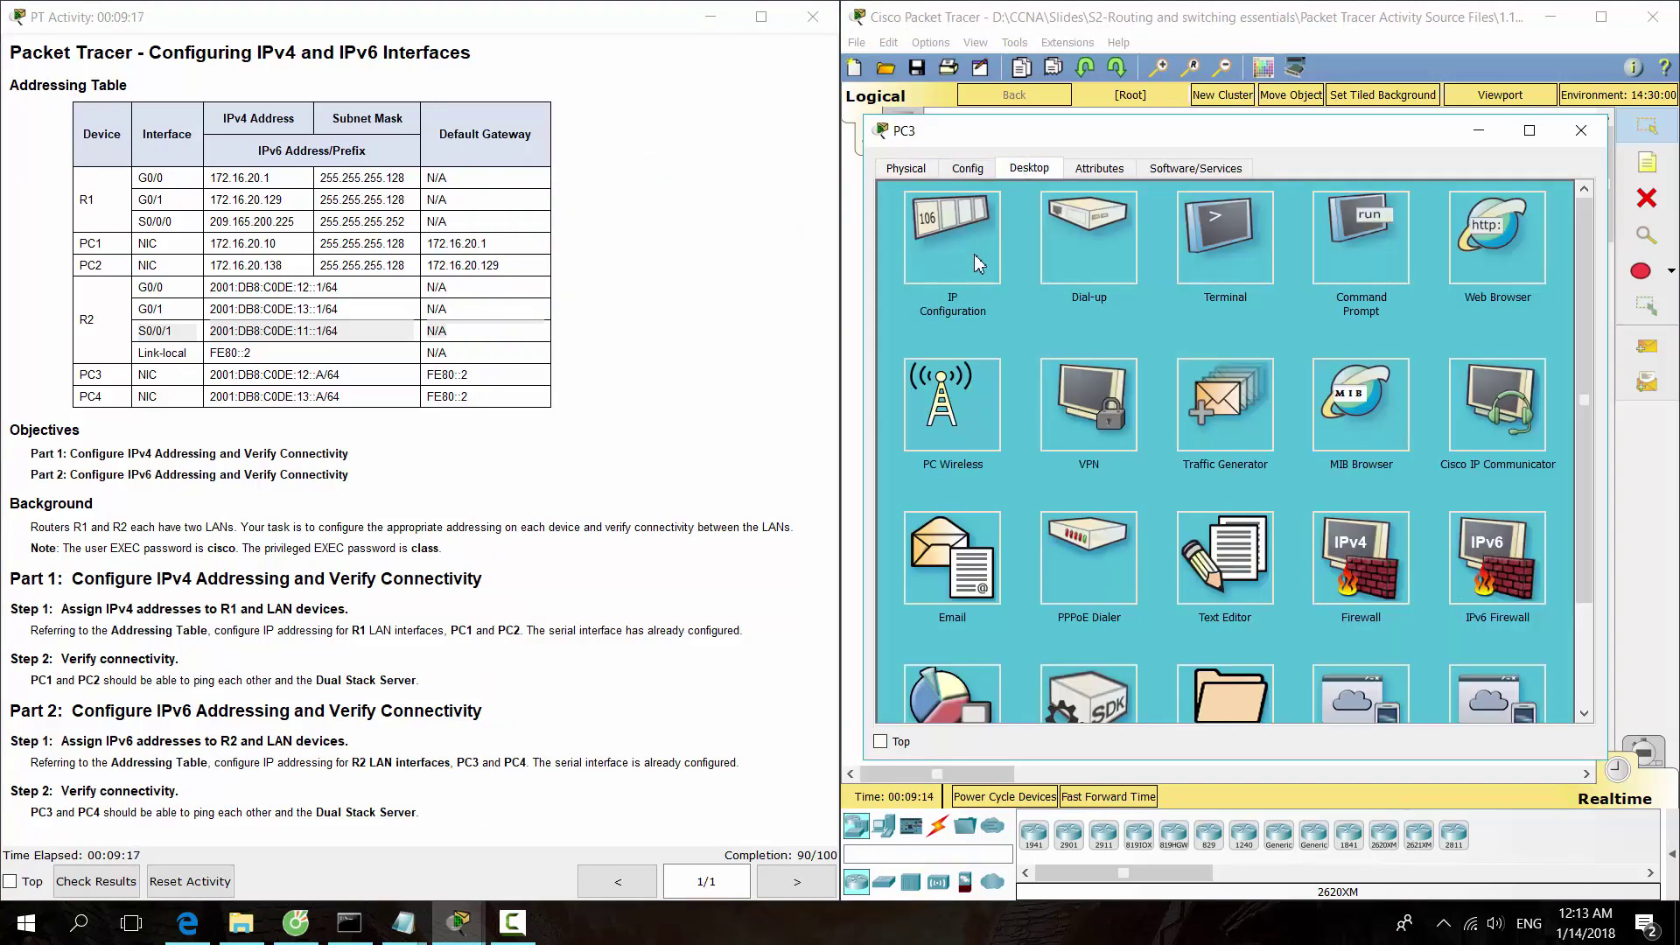
{"action": "left_click", "coordinate": [945, 245]}
Step: Enter IPv6 address 2001:db8:c0de:12::a, prefix 64, gateway fe80::2, and close the window
{"action": "left_click", "coordinate": [1156, 429]}
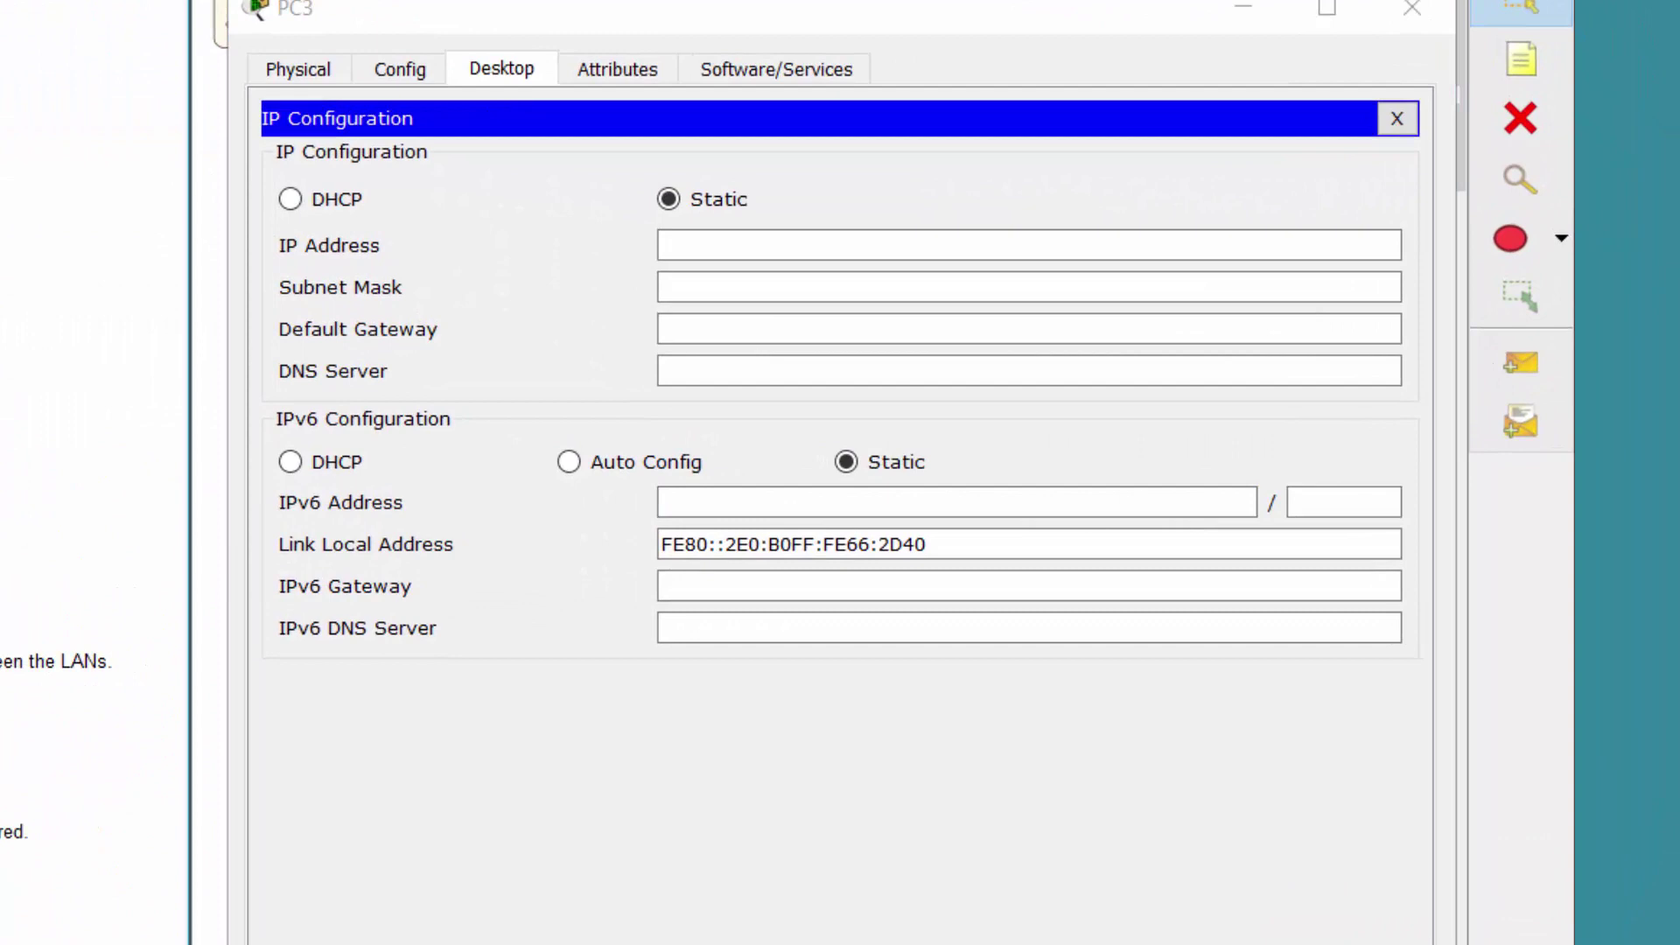
{"action": "left_click", "coordinate": [731, 504]}
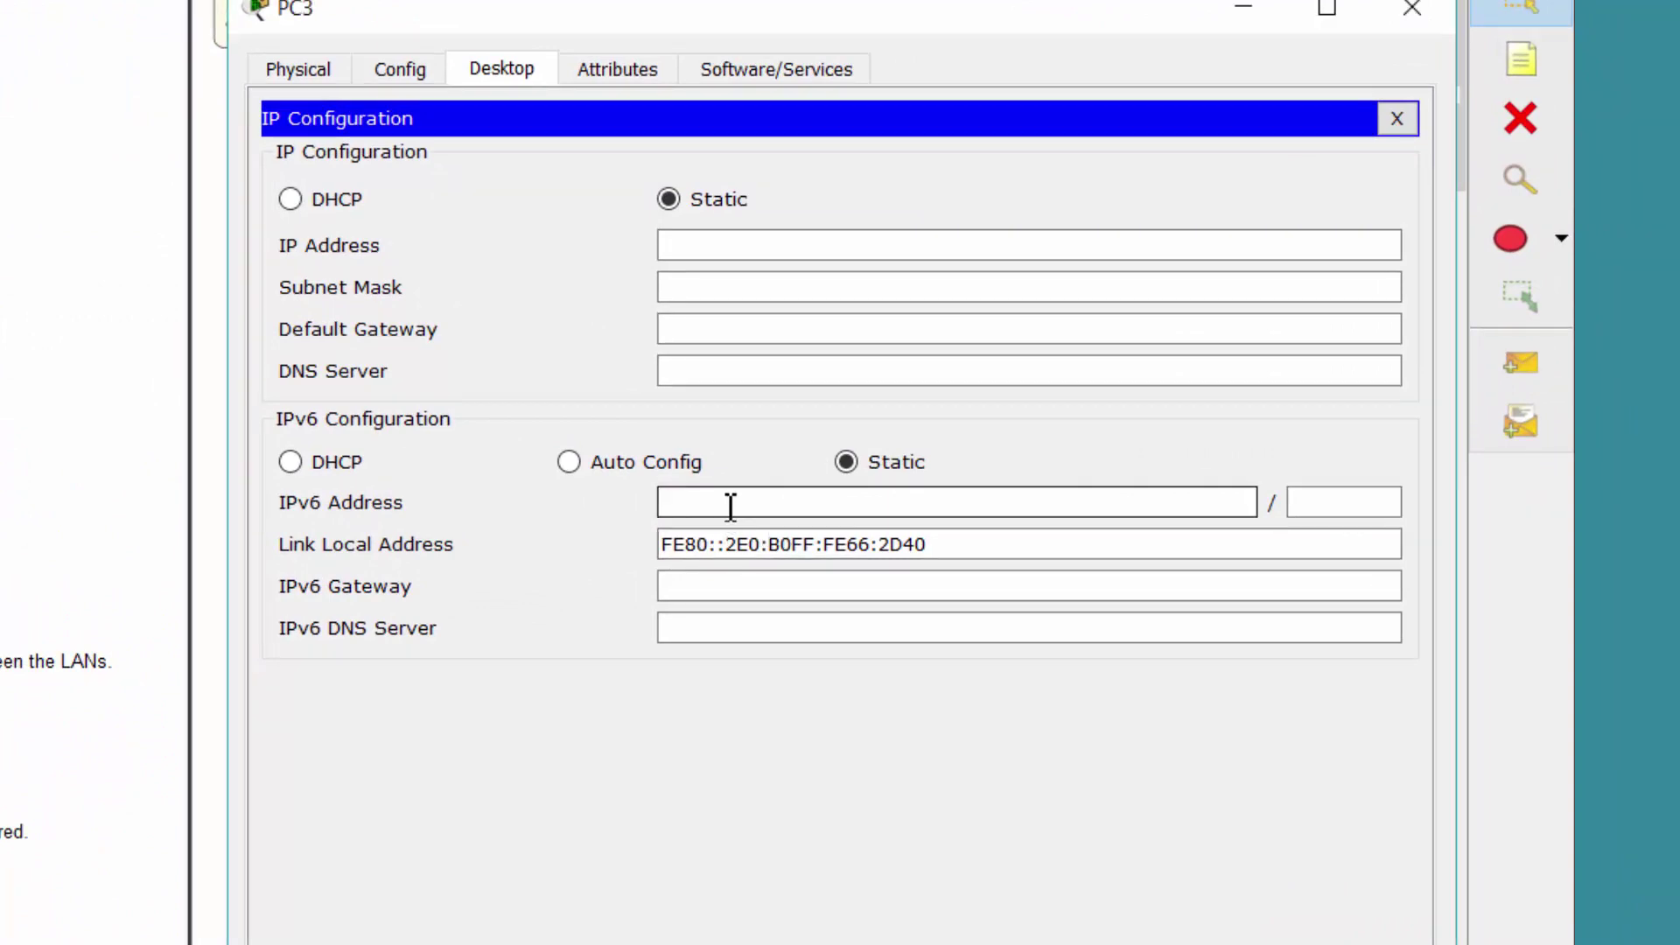
{"action": "type", "text": "2"}
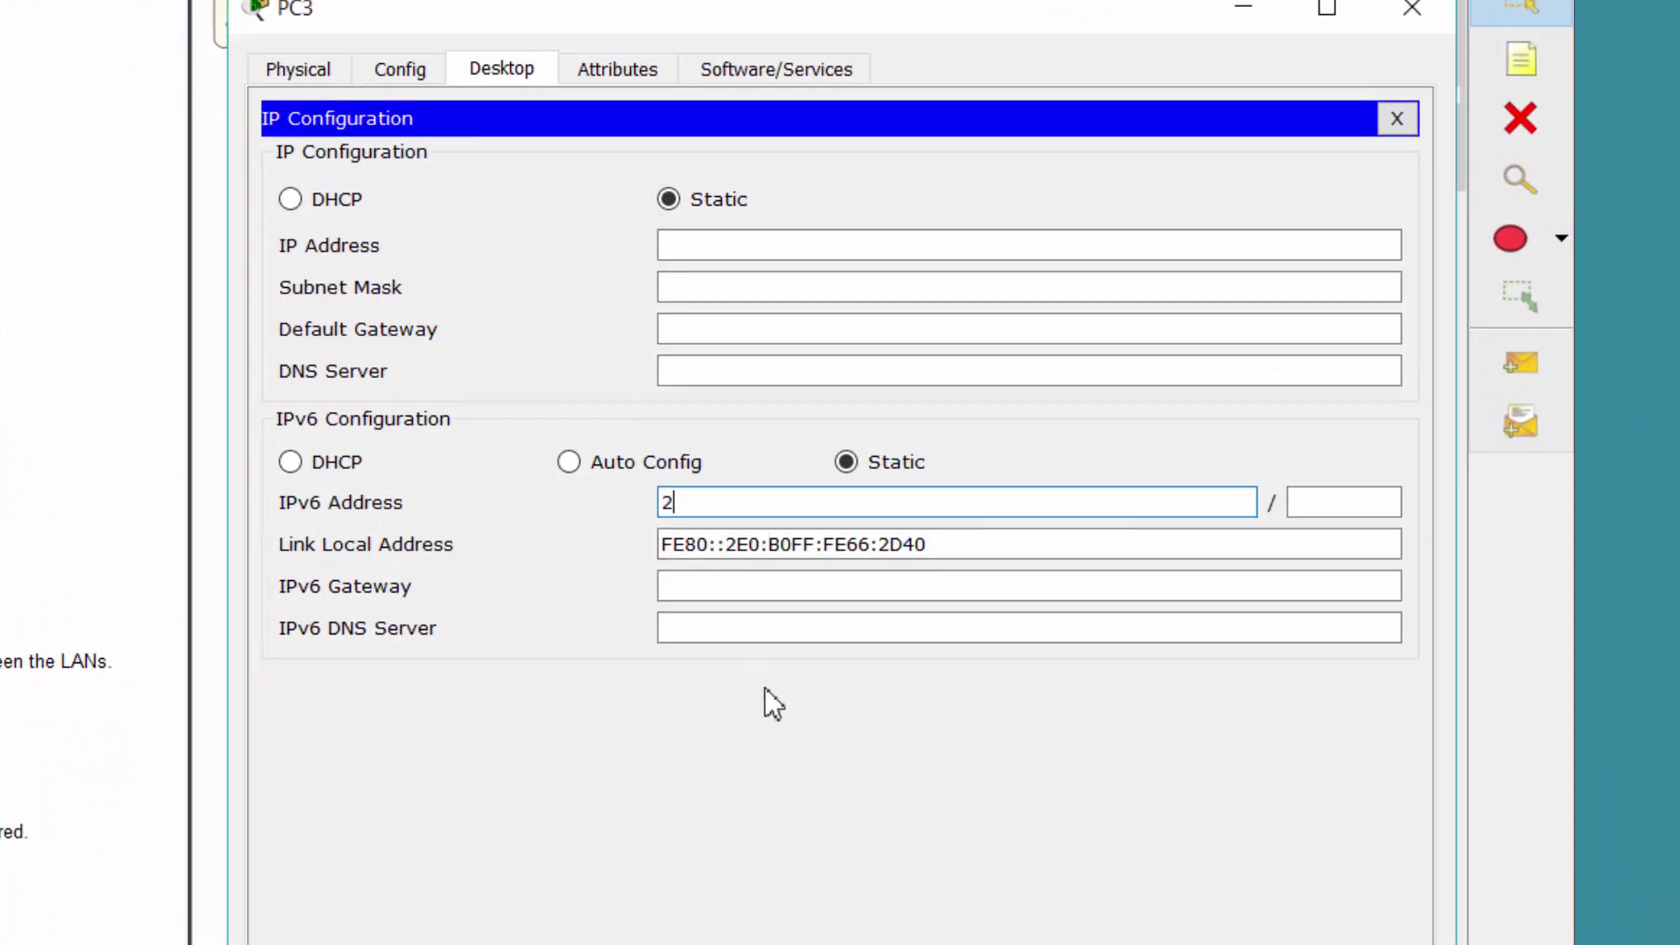
{"action": "type", "text": "001:db8:c0de"}
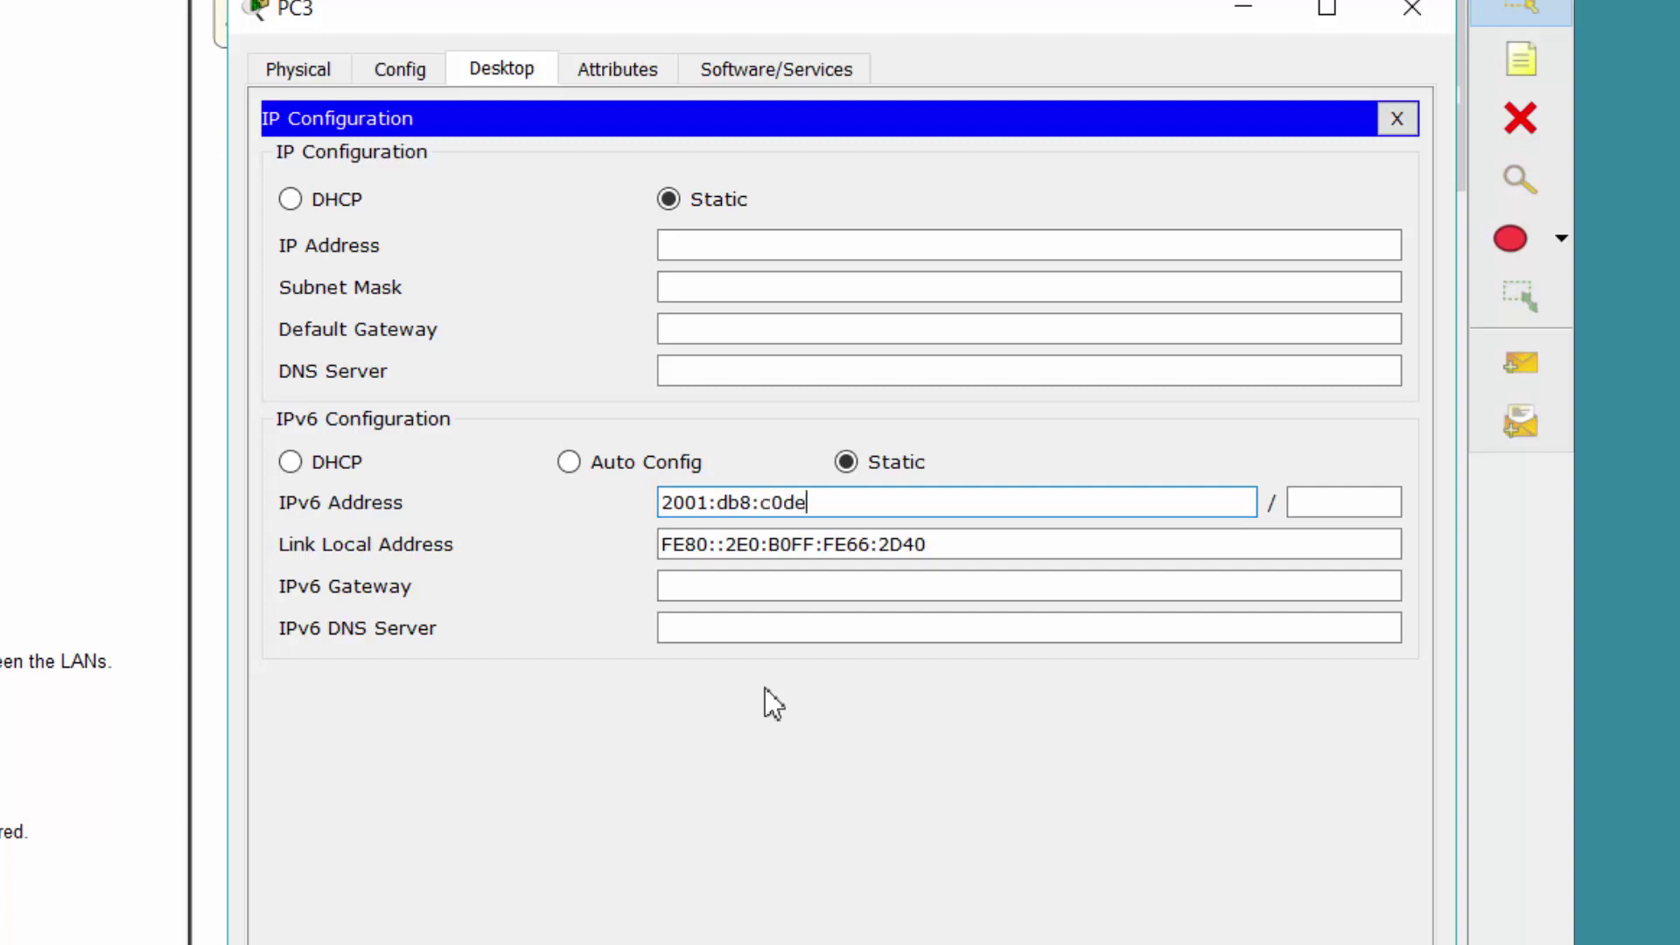
{"action": "type", "text": ":12::a"}
{"action": "left_click", "coordinate": [1313, 504]}
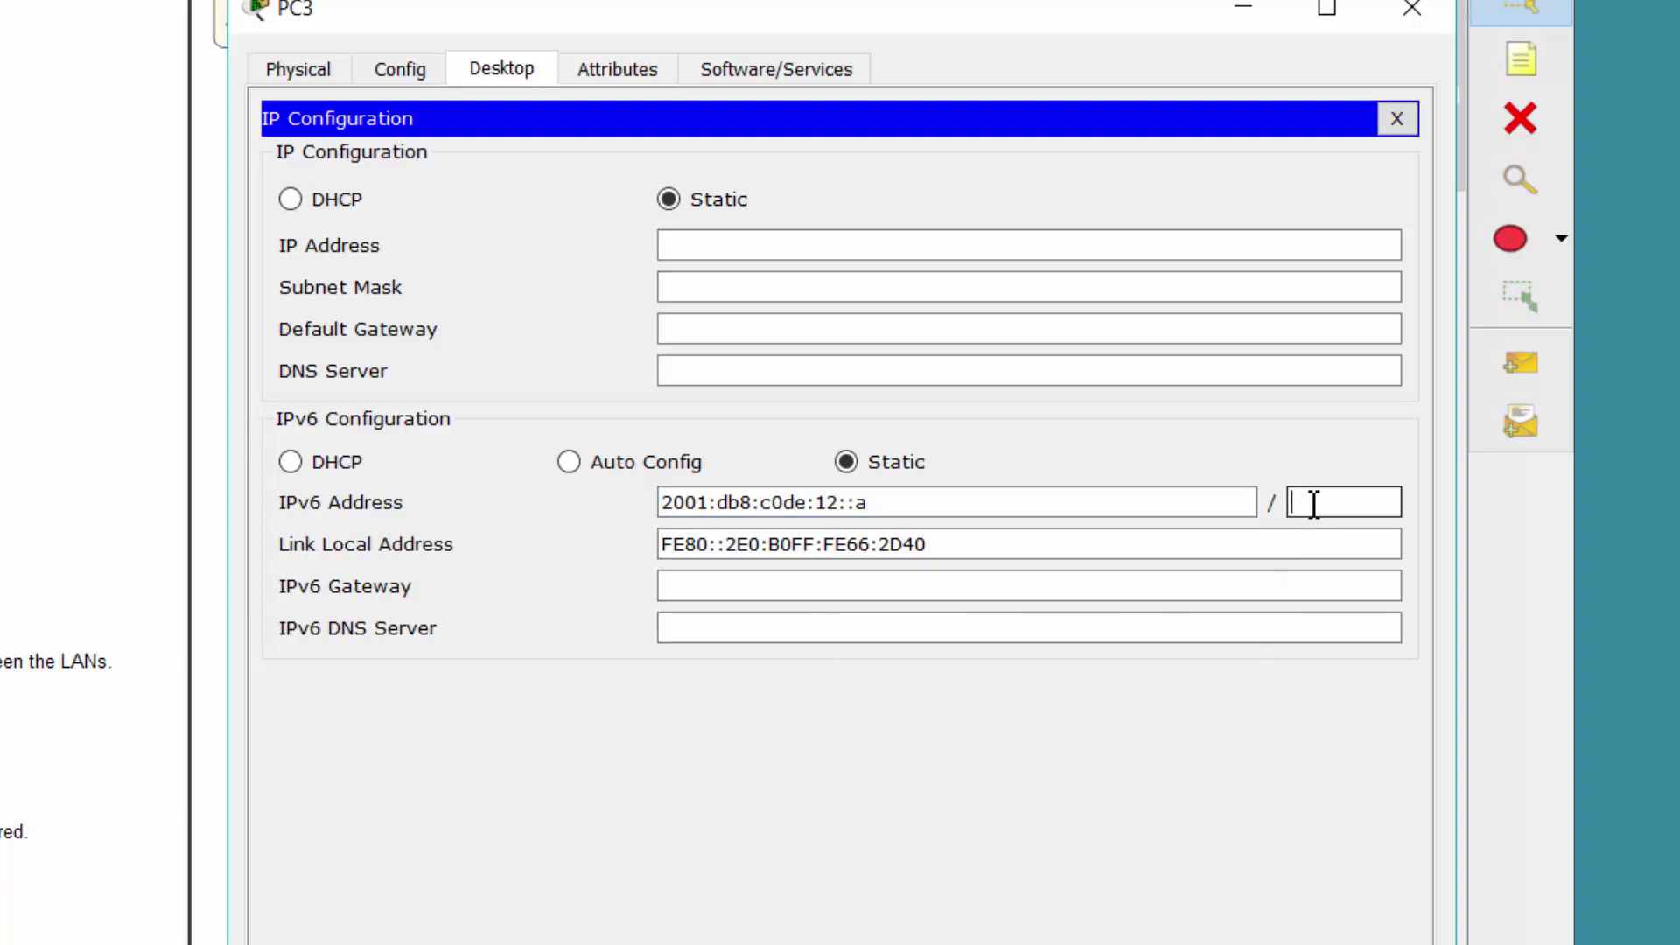
{"action": "type", "text": "64"}
{"action": "left_click", "coordinate": [835, 588]}
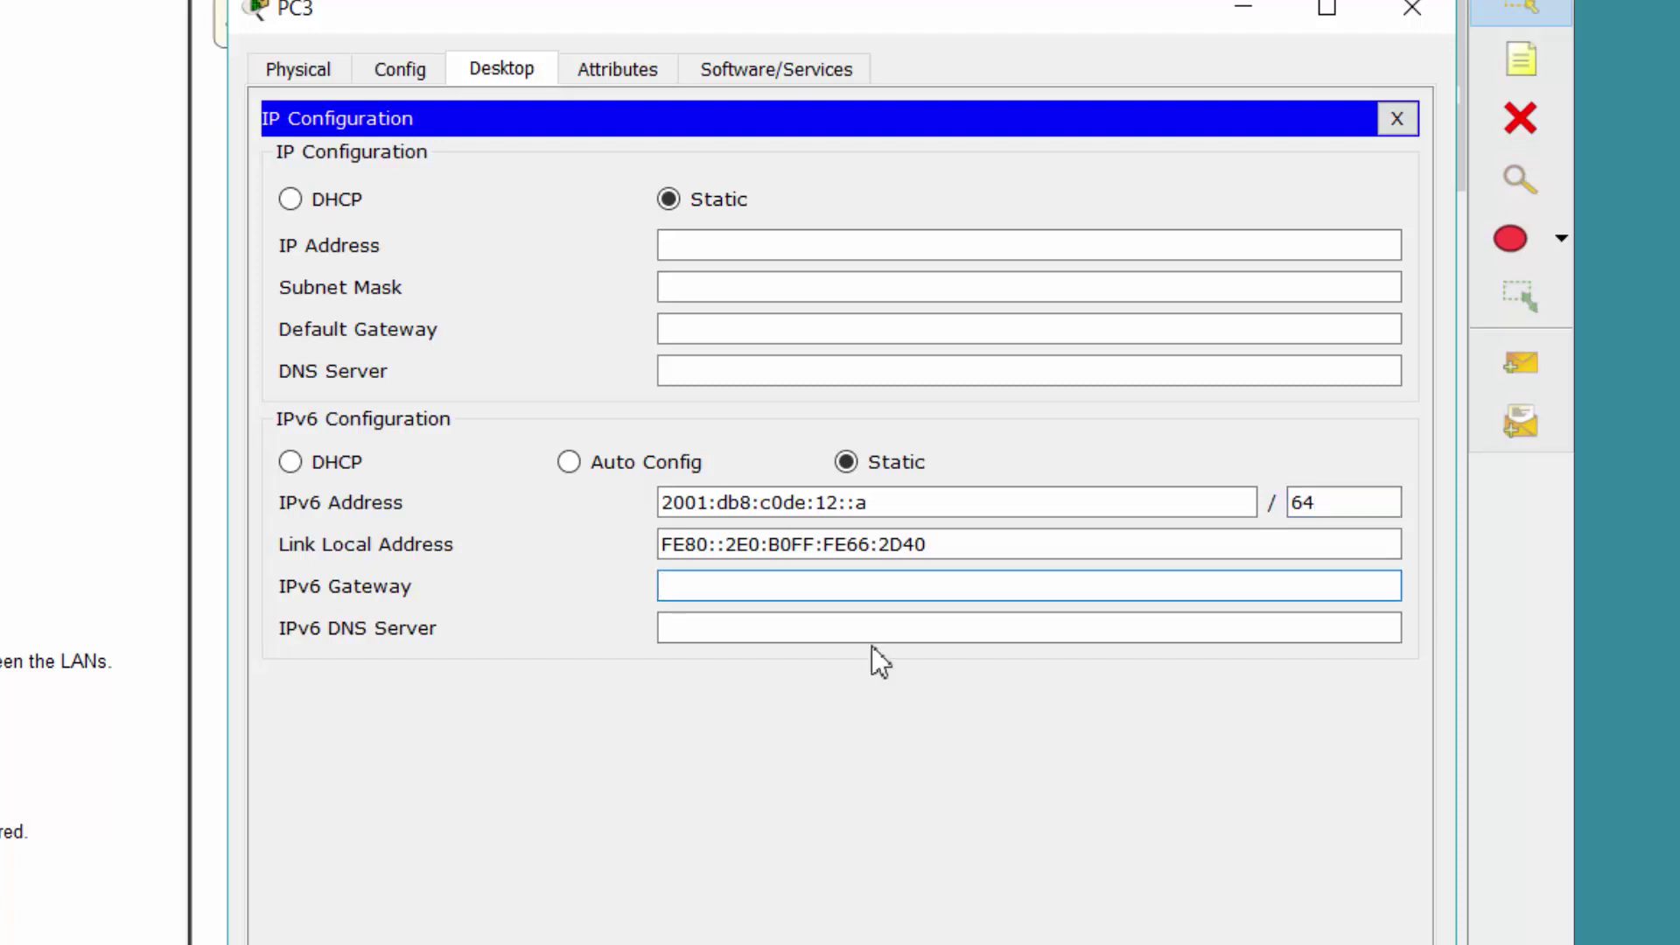
{"action": "type", "text": "fe80::2"}
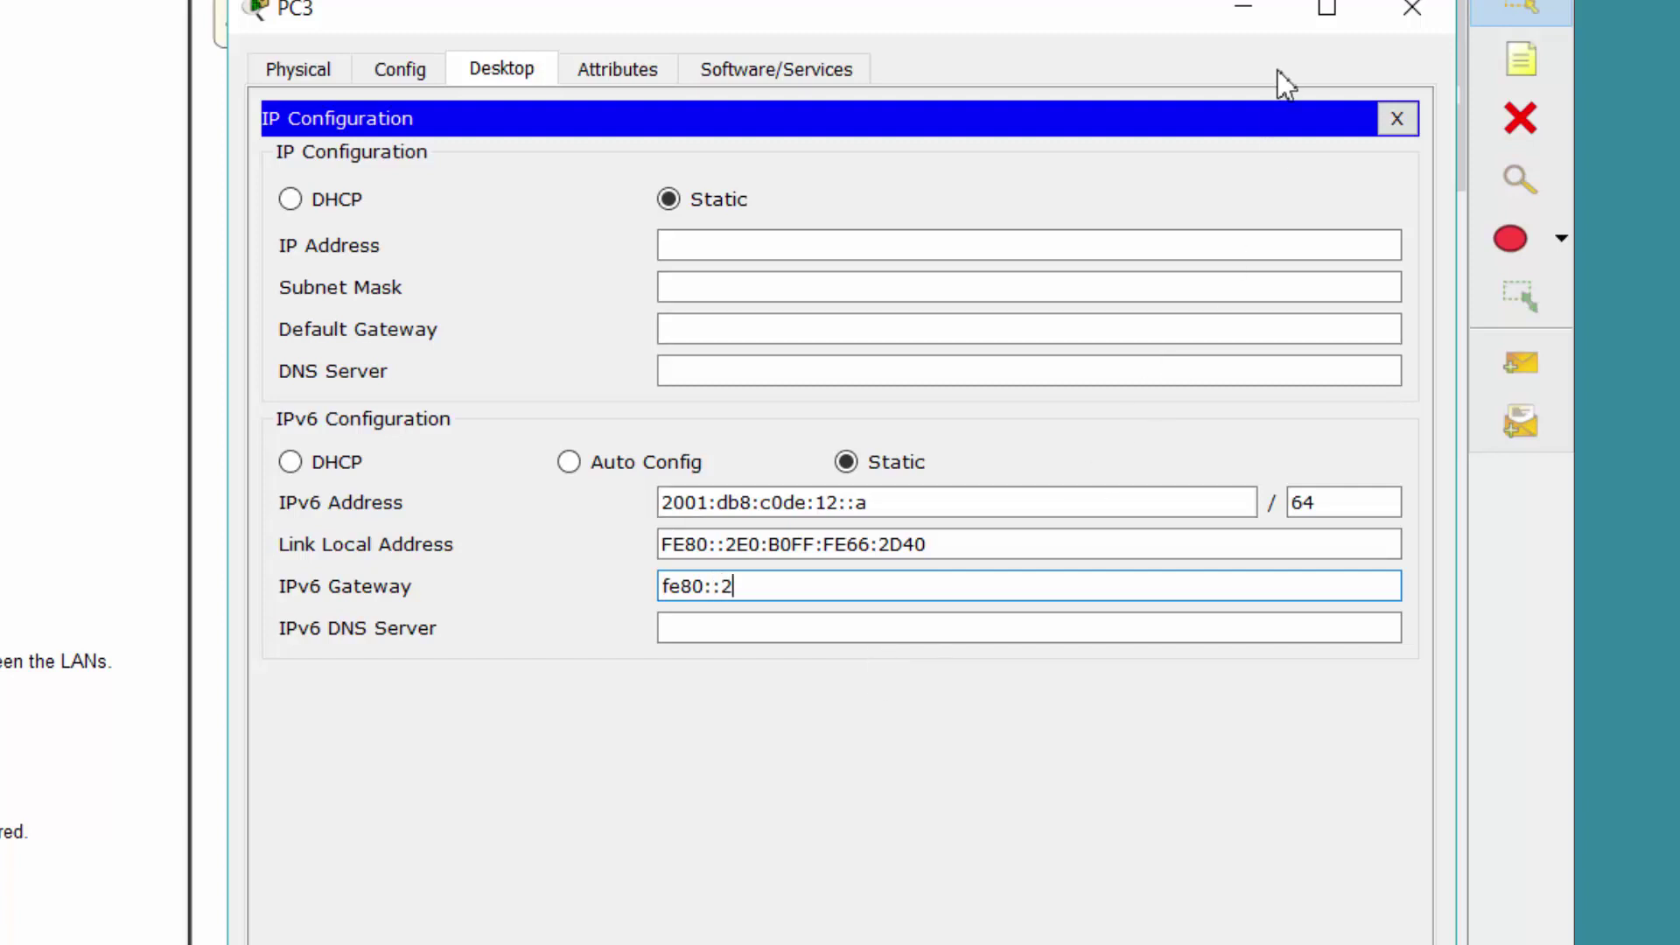
{"action": "left_click", "coordinate": [1411, 12]}
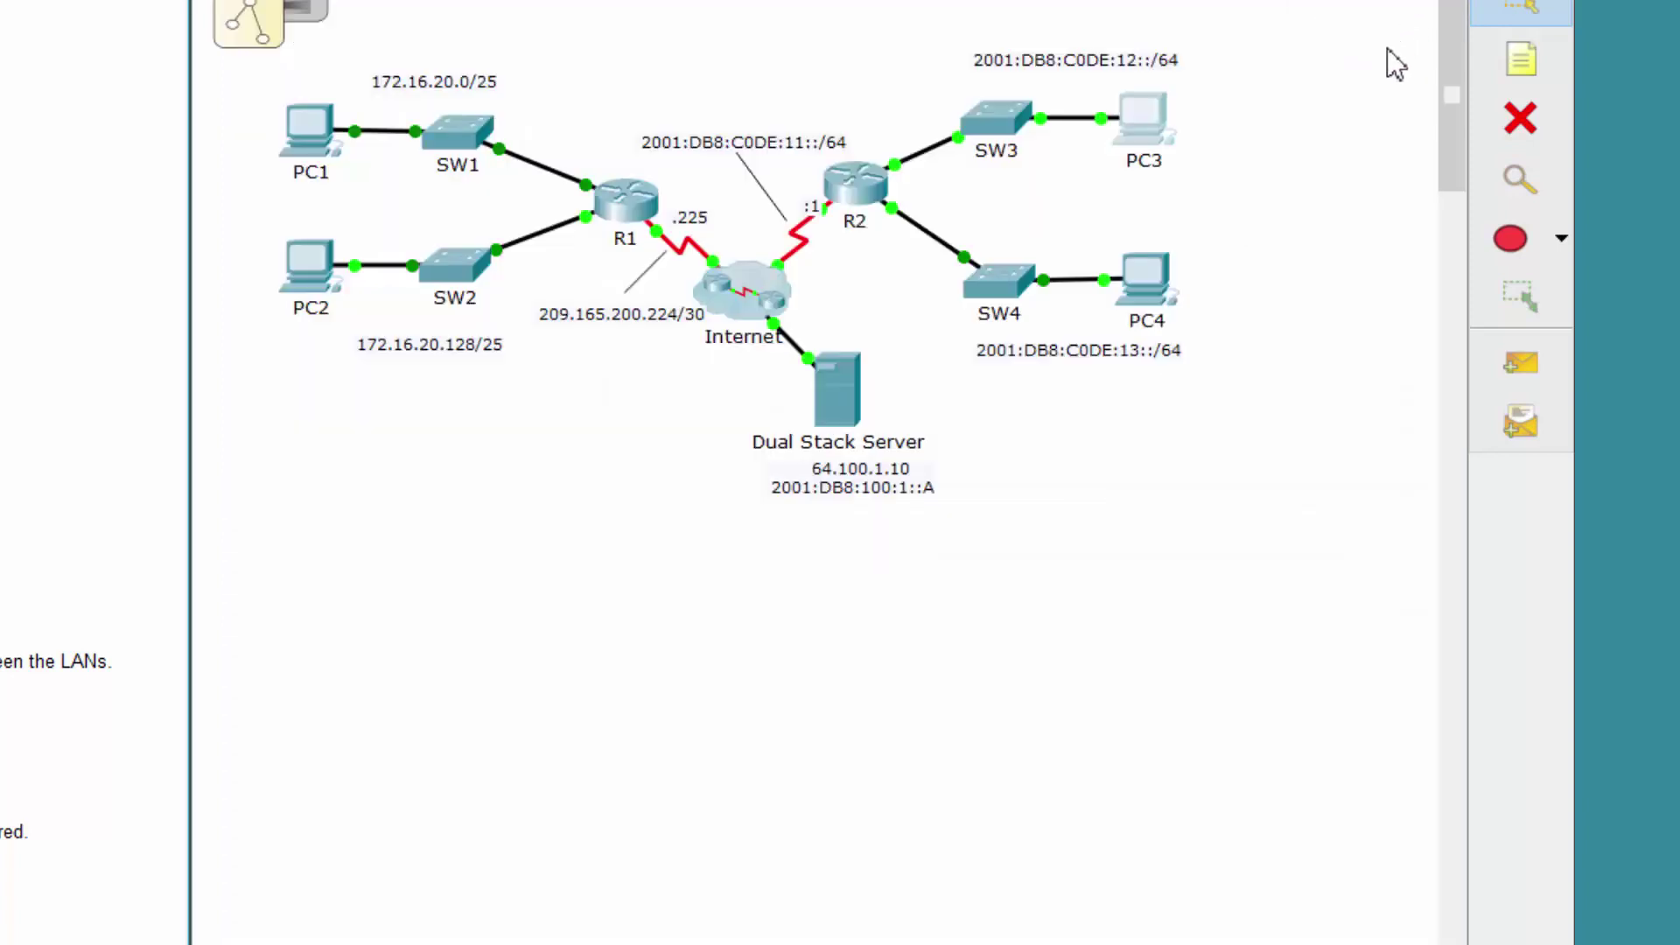
Step: Open PC4's IP Configuration from its Desktop applications
{"action": "left_click", "coordinate": [1152, 278]}
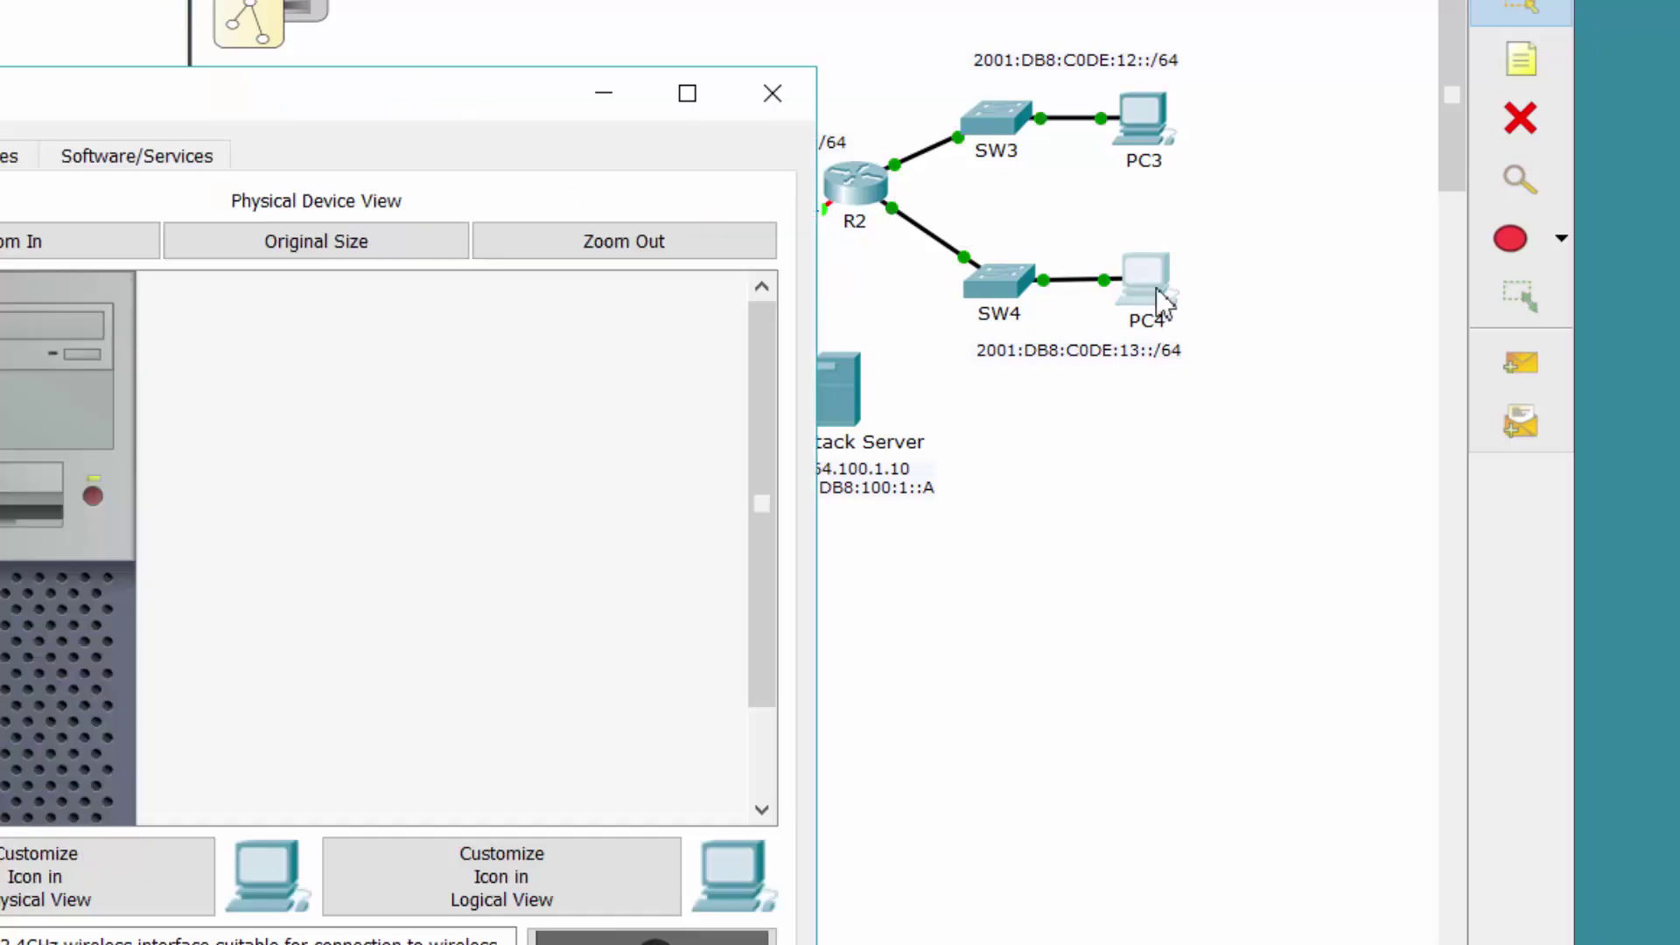
{"action": "left_click_drag", "start_coordinate": [443, 120], "coordinate": [1055, 109]}
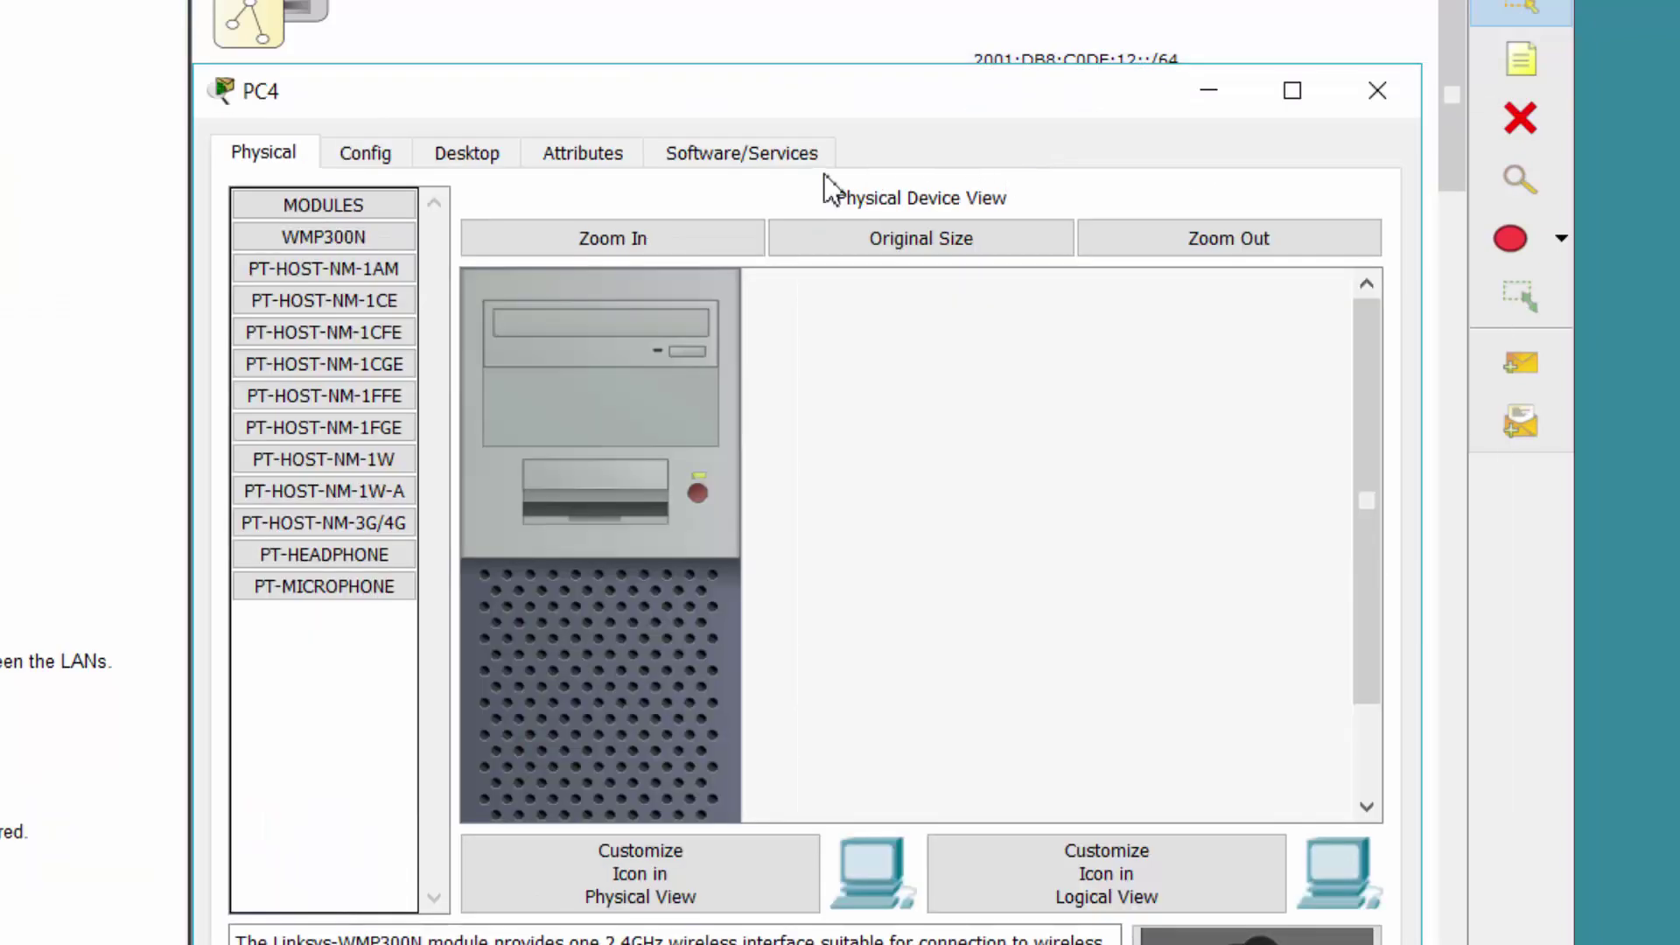
{"action": "left_click", "coordinate": [513, 154]}
{"action": "left_click", "coordinate": [397, 233]}
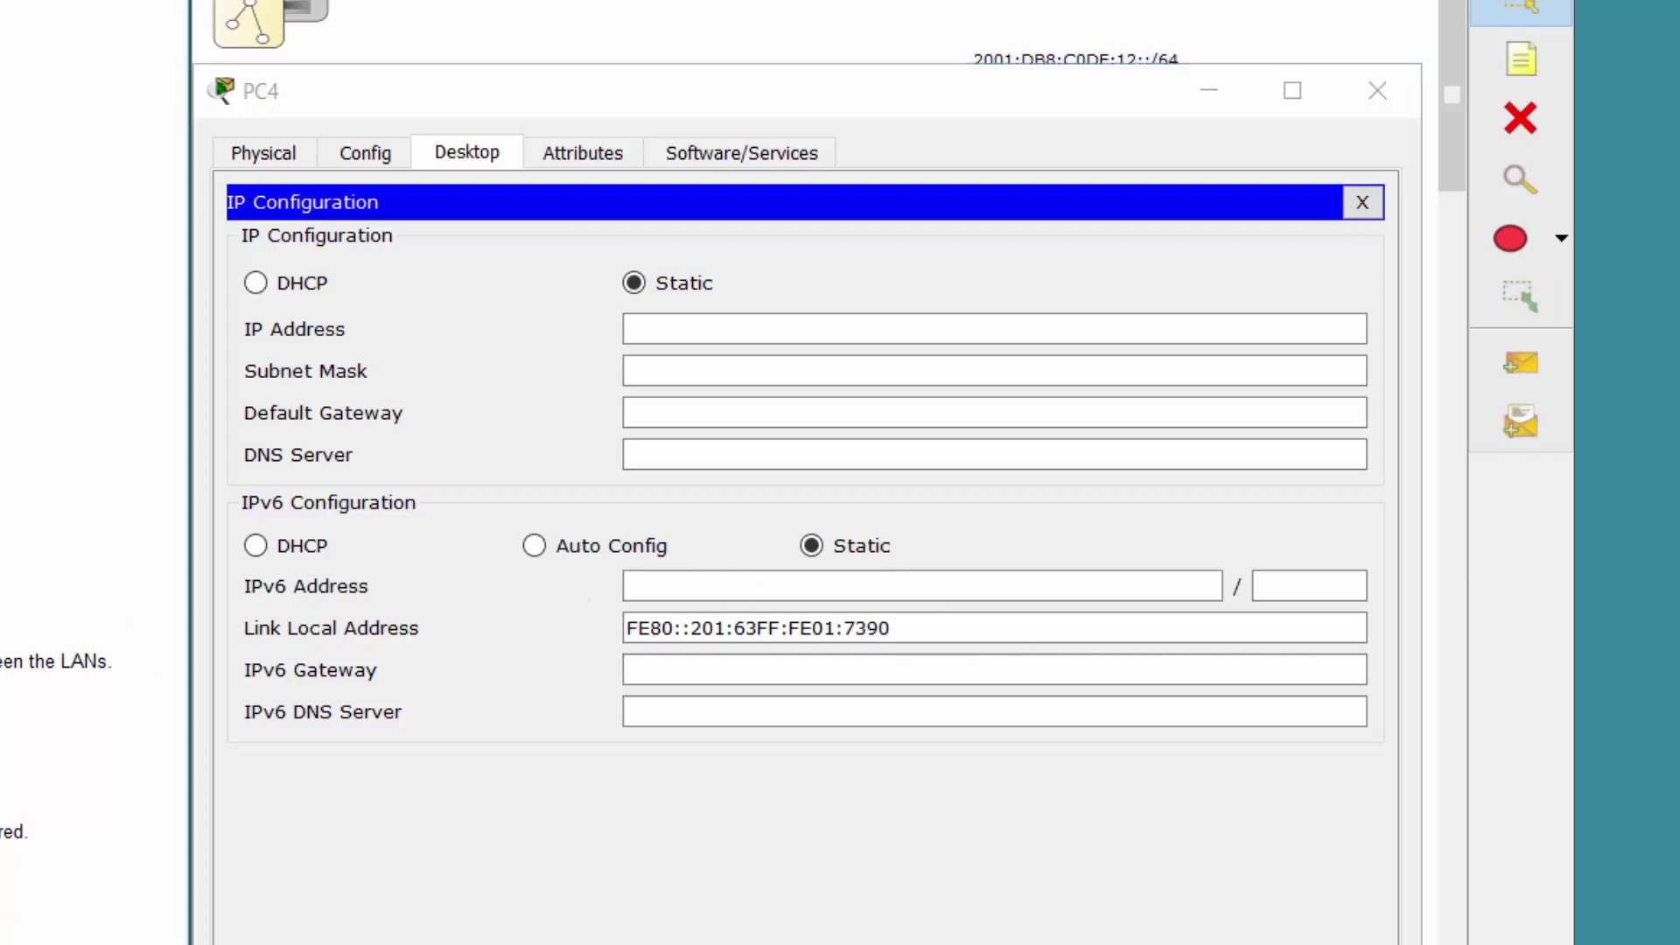
Step: Enter IPv6 address 2001:db80:c0de:13::a, prefix 64, gateway fe80::2, and close the window
{"action": "left_click", "coordinate": [697, 591]}
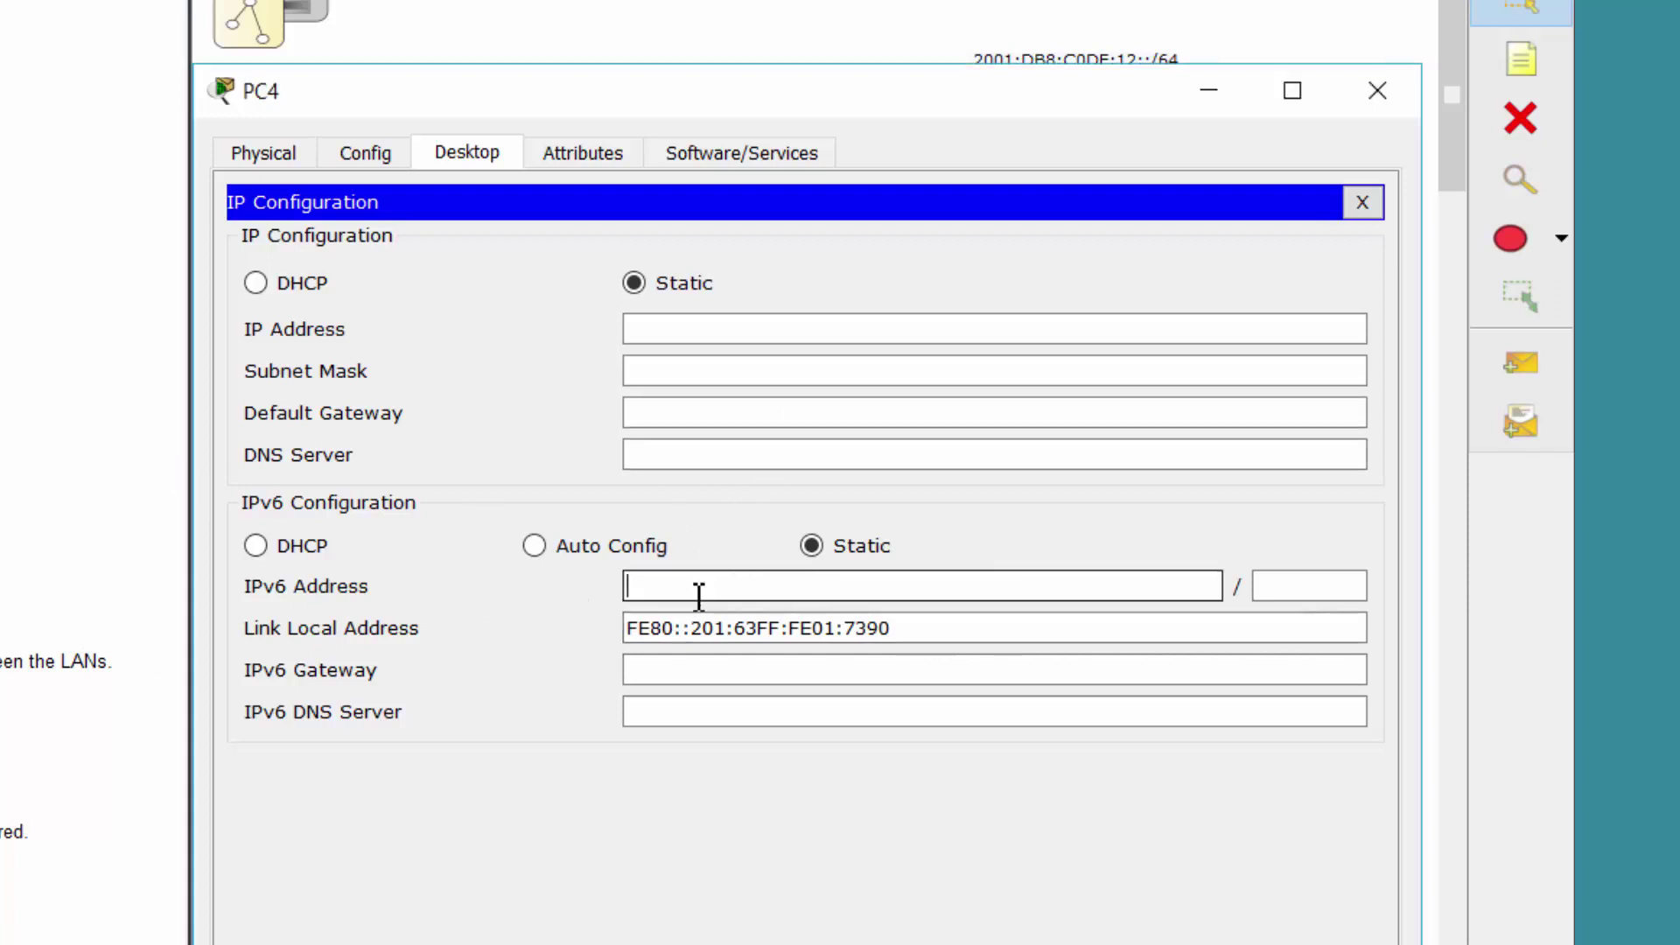
{"action": "type", "text": "2001:"}
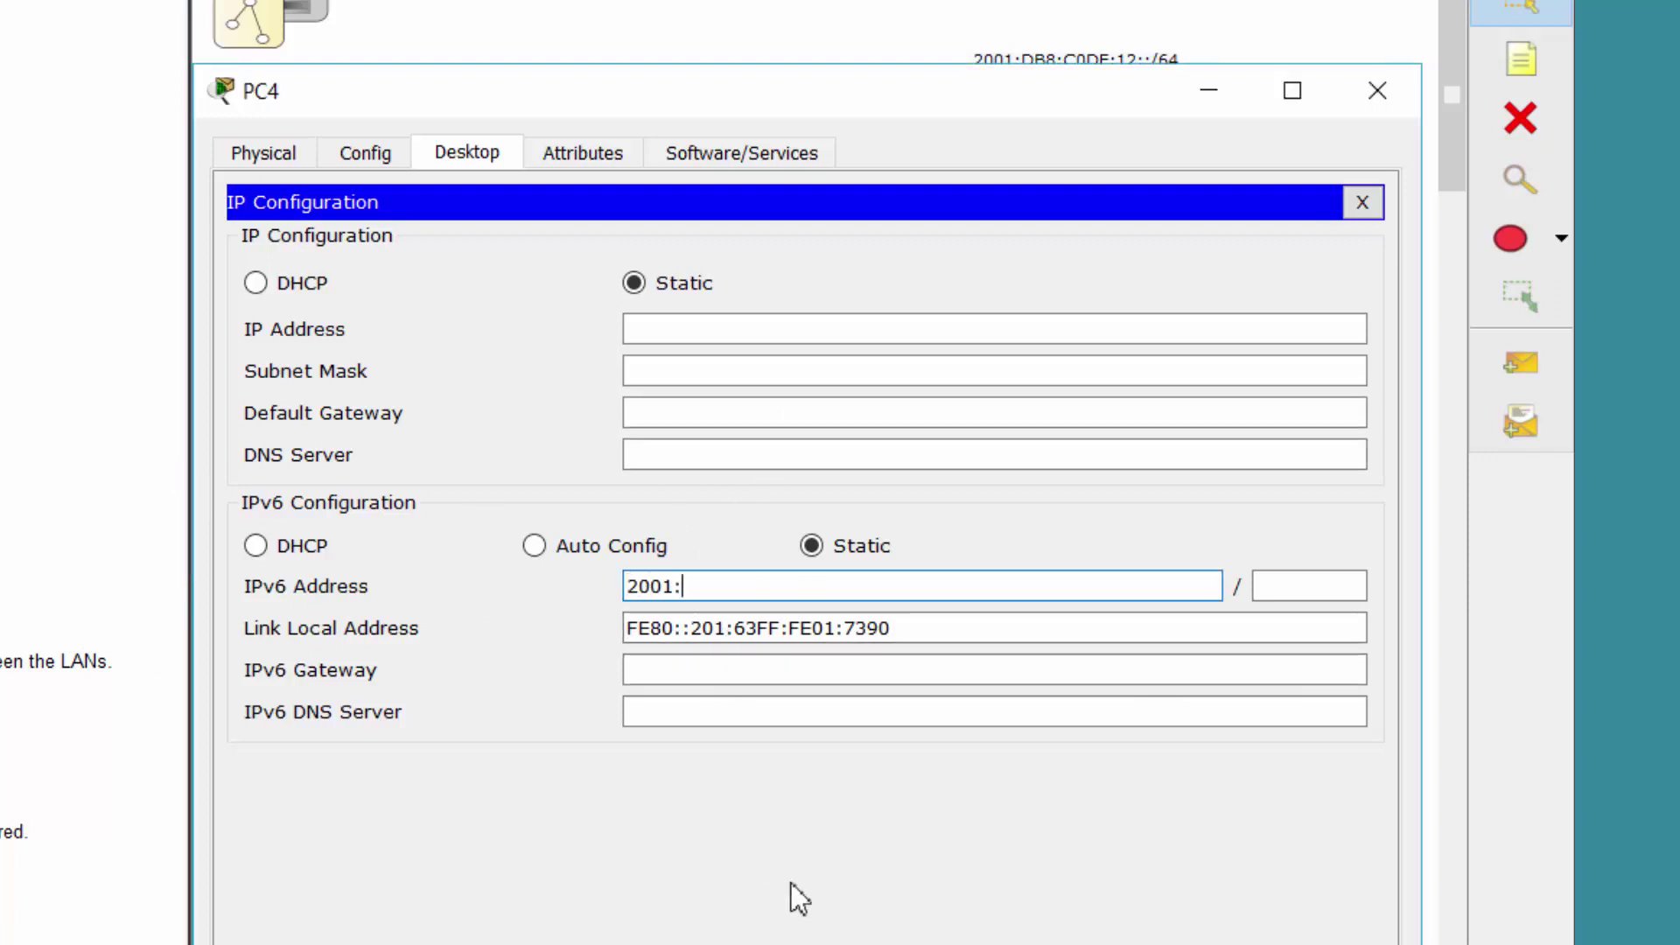
{"action": "type", "text": "db"}
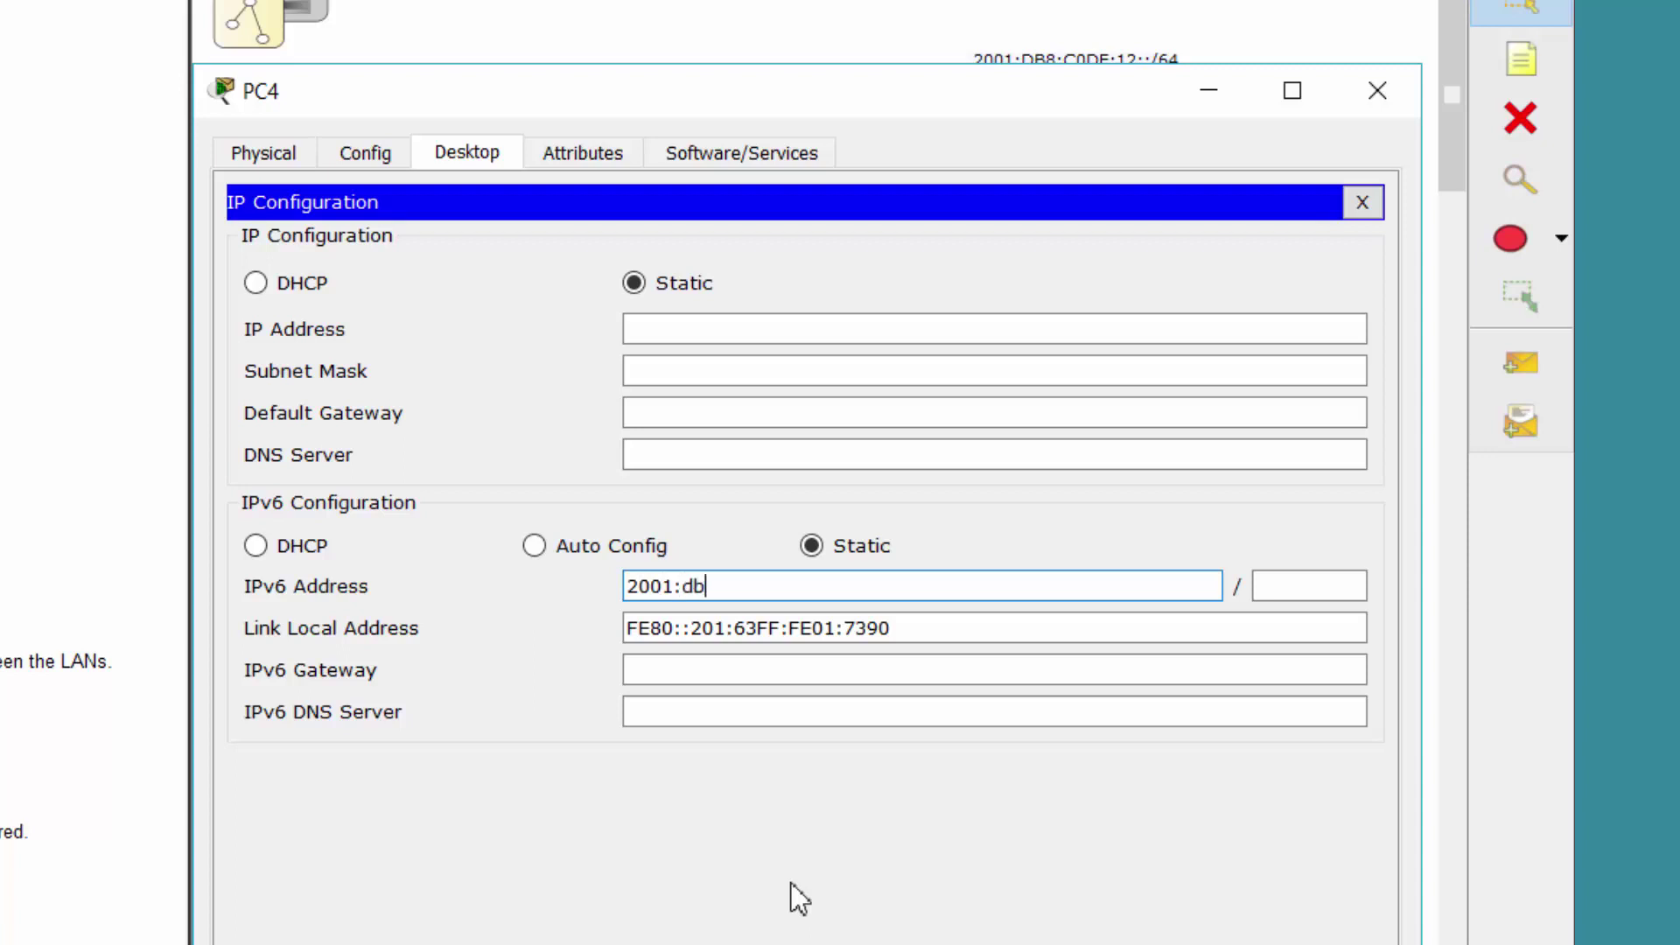
{"action": "type", "text": "80:c0de:13::a"}
{"action": "left_click", "coordinate": [1278, 586]}
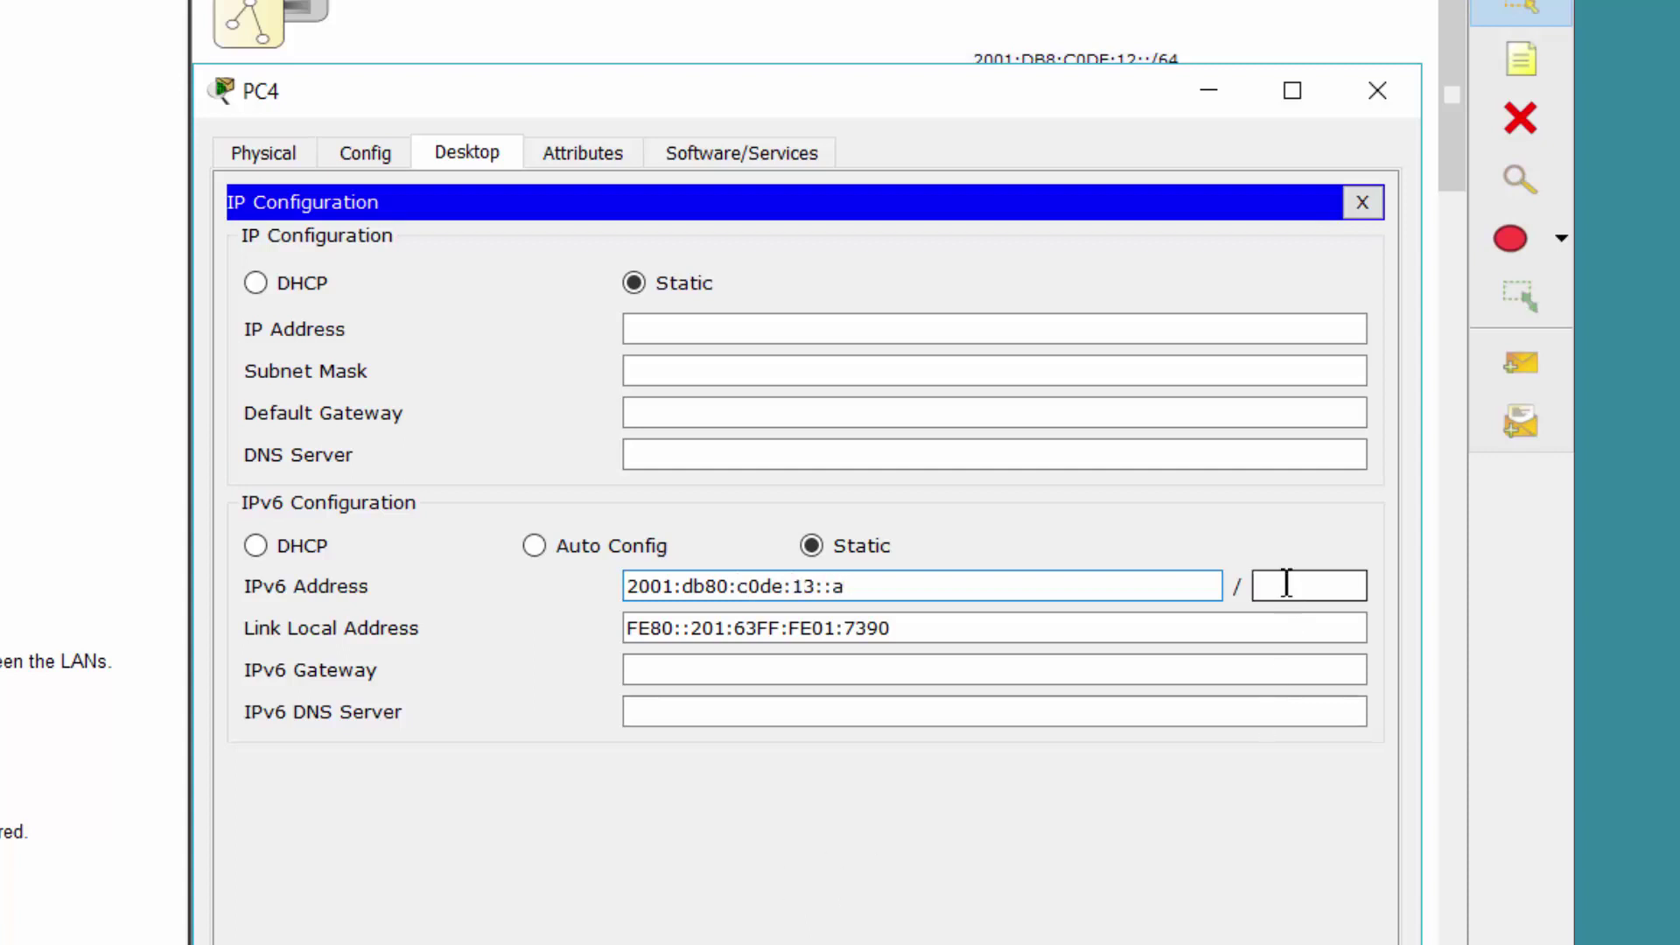
{"action": "type", "text": "64"}
{"action": "left_click", "coordinate": [791, 676]}
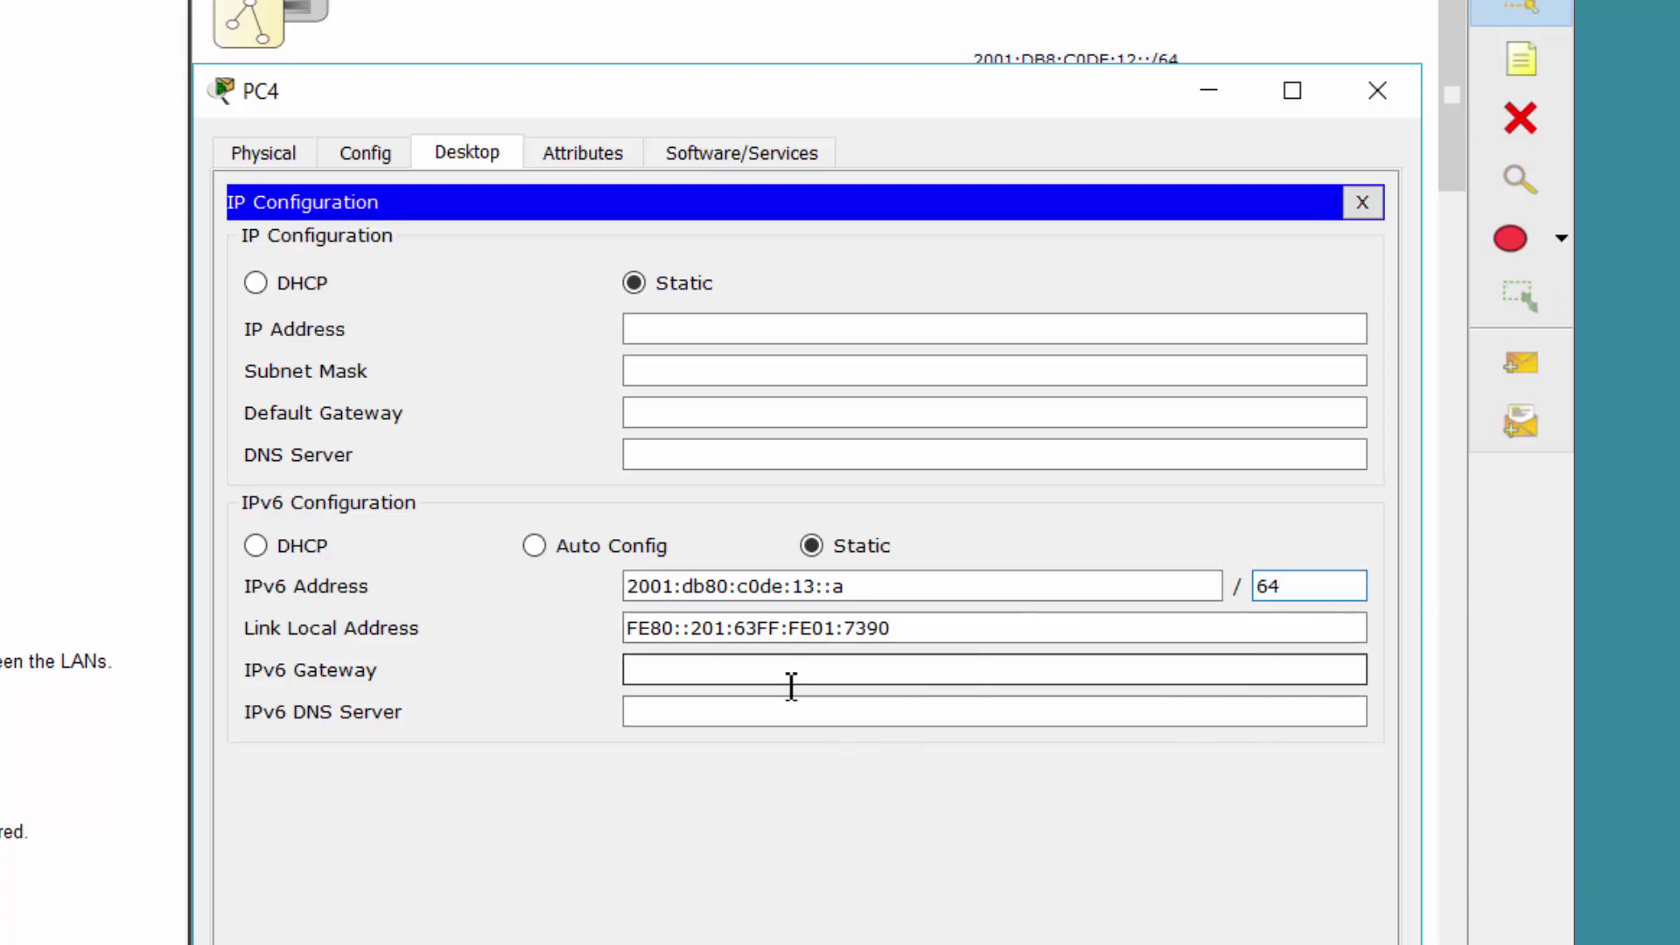
{"action": "type", "text": "fe80::2"}
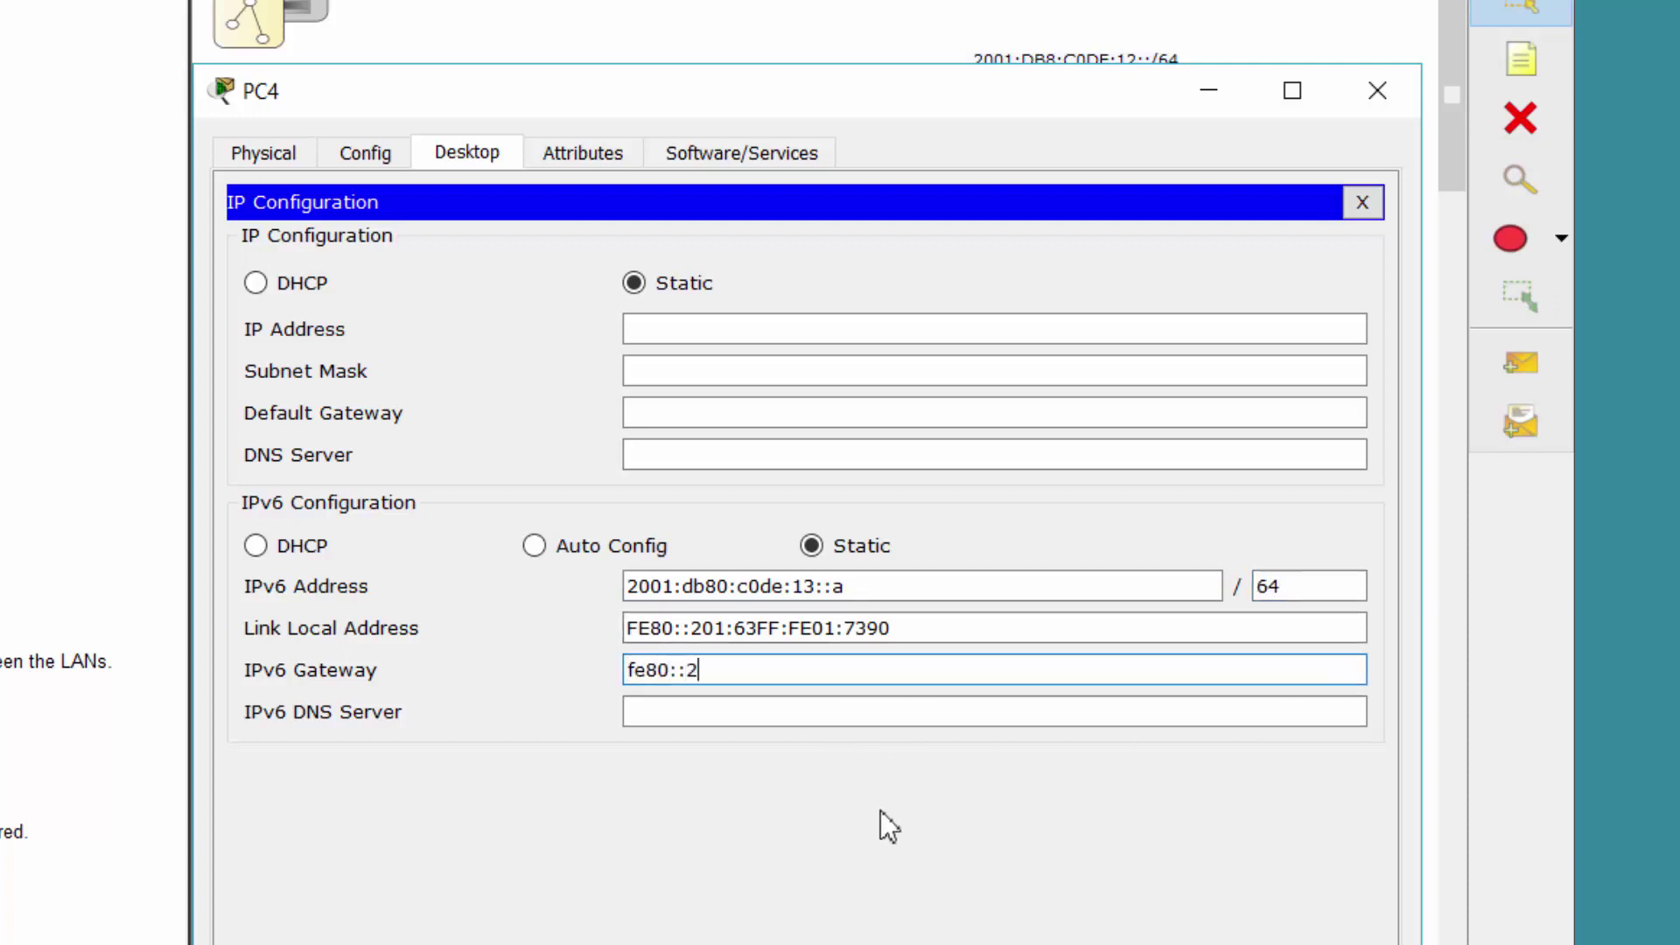
{"action": "left_click", "coordinate": [1370, 105]}
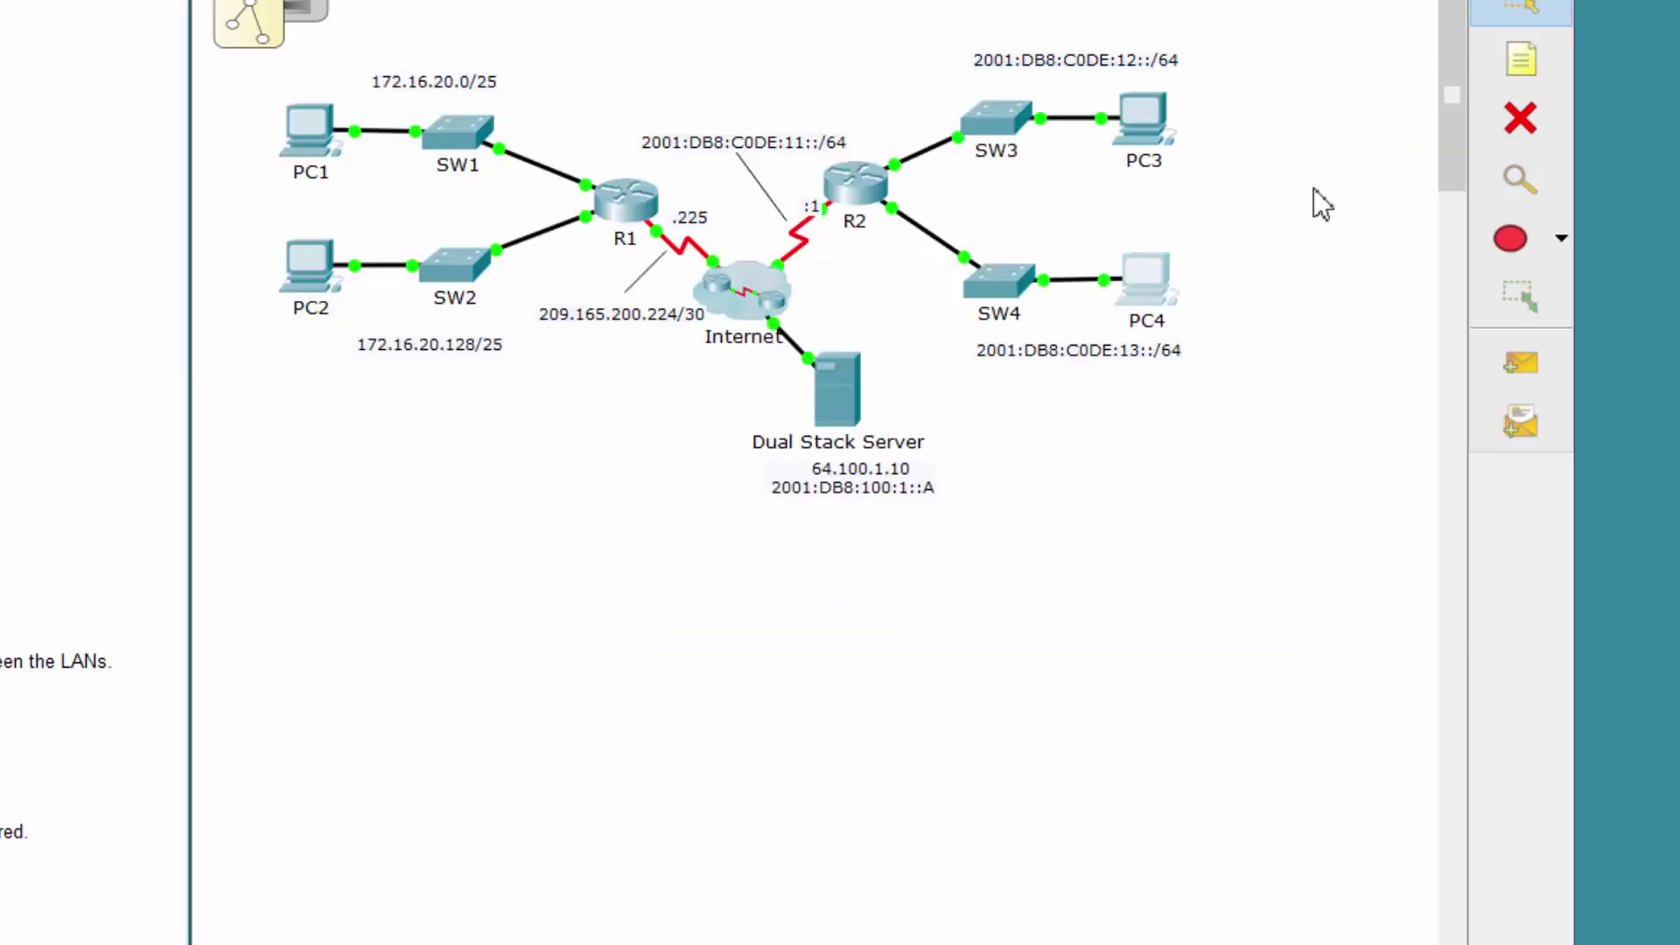
Step: Delete the stray 0 in DB80 so PC4's address reads 2001:DB8:C0DE:13::A, then close
{"action": "left_click", "coordinate": [882, 710]}
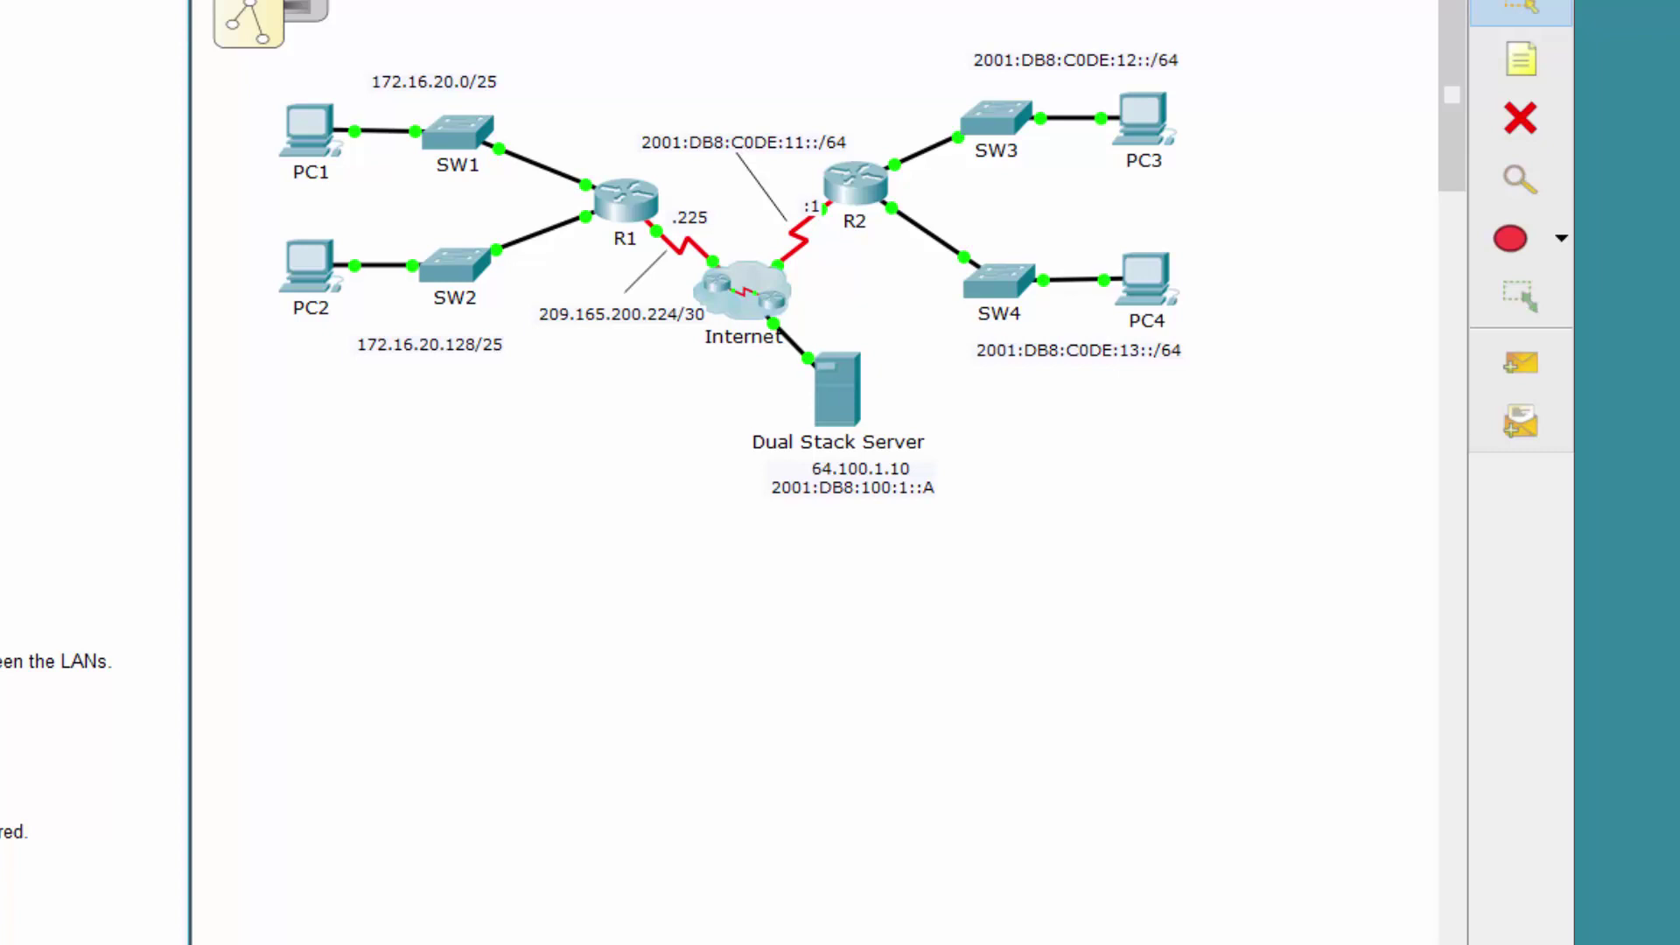
{"action": "left_click", "coordinate": [1151, 293]}
{"action": "left_click_drag", "start_coordinate": [527, 118], "coordinate": [1041, 22]}
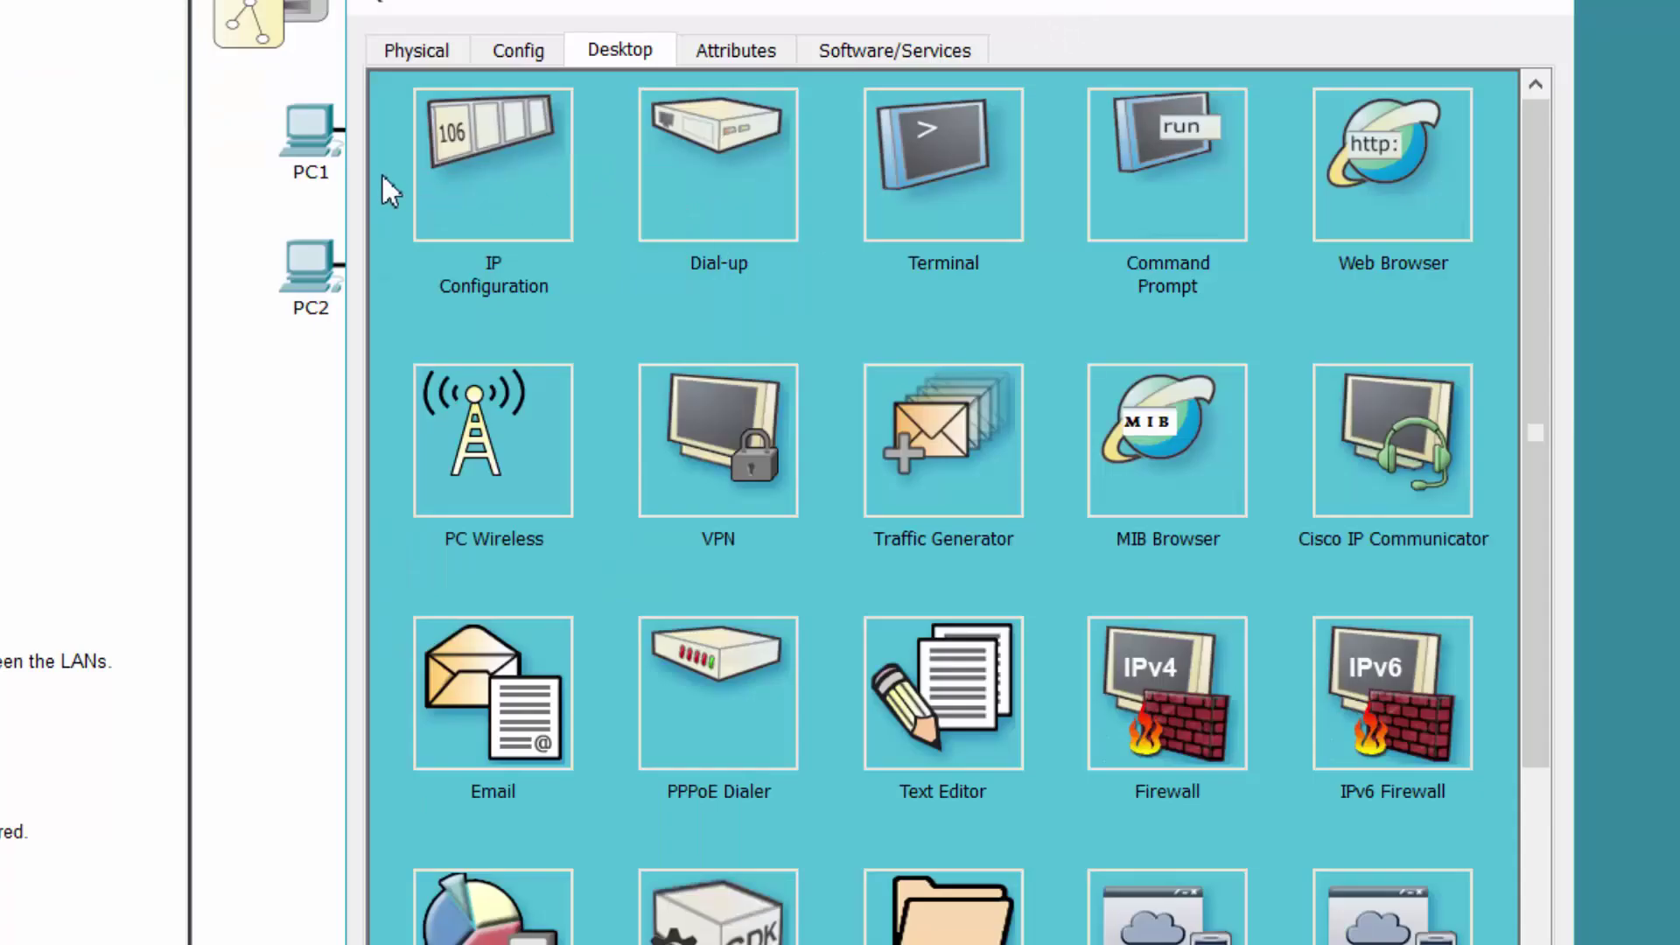
{"action": "left_click", "coordinate": [495, 199]}
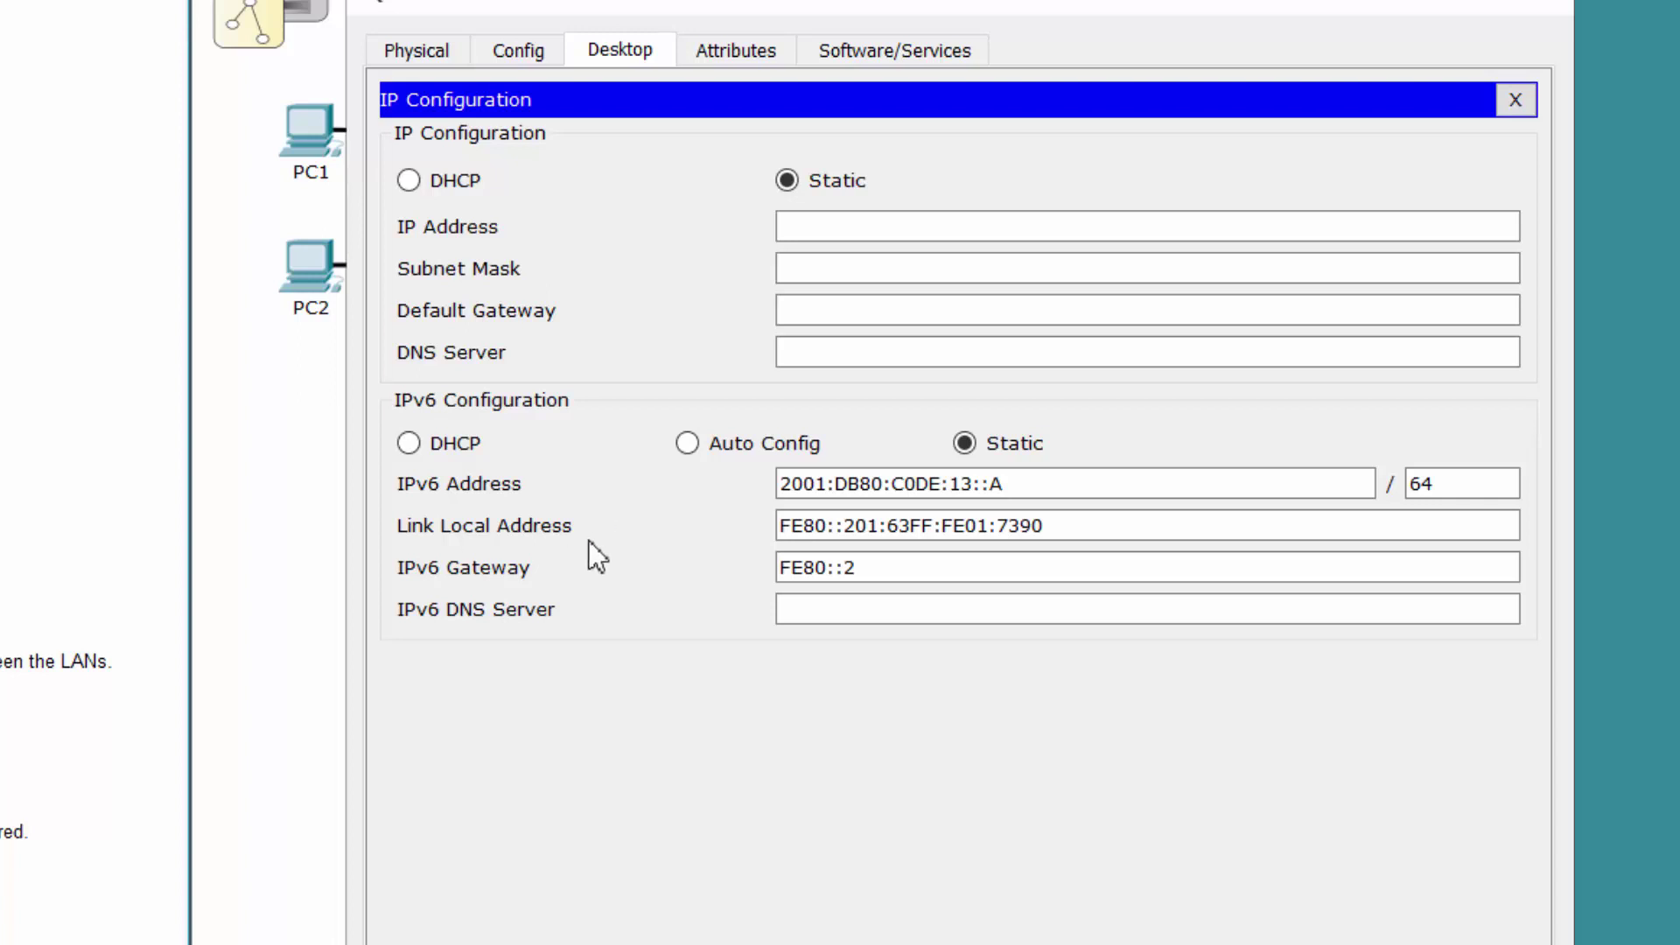
{"action": "left_click", "coordinate": [884, 484]}
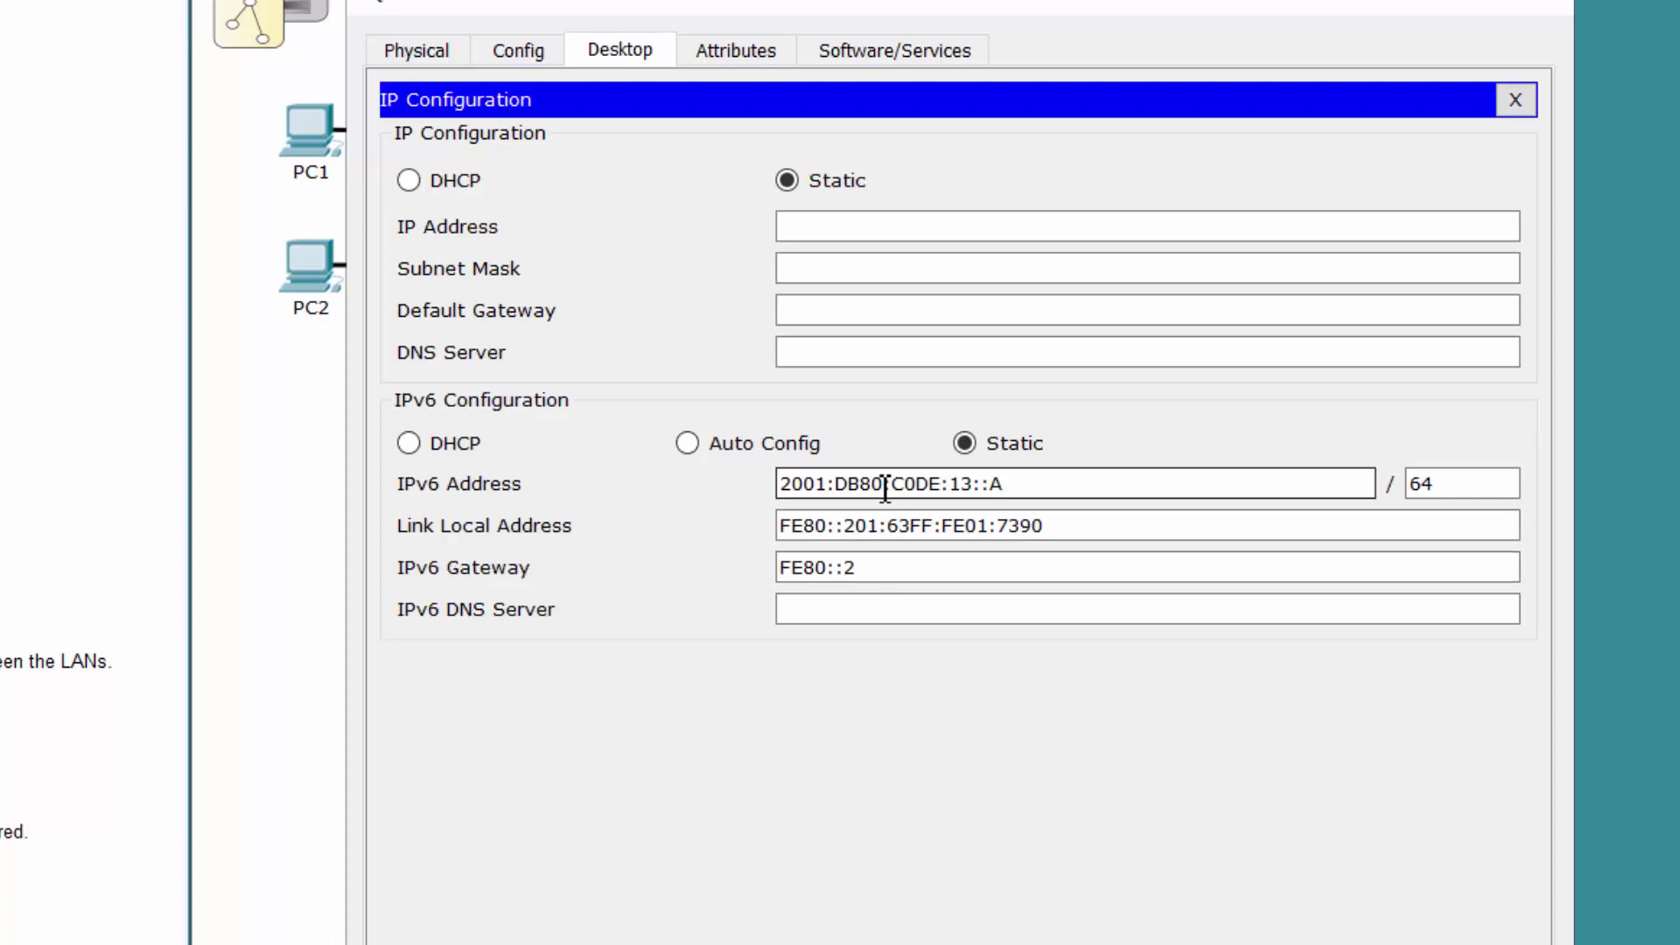
{"action": "key", "text": "BackSpace"}
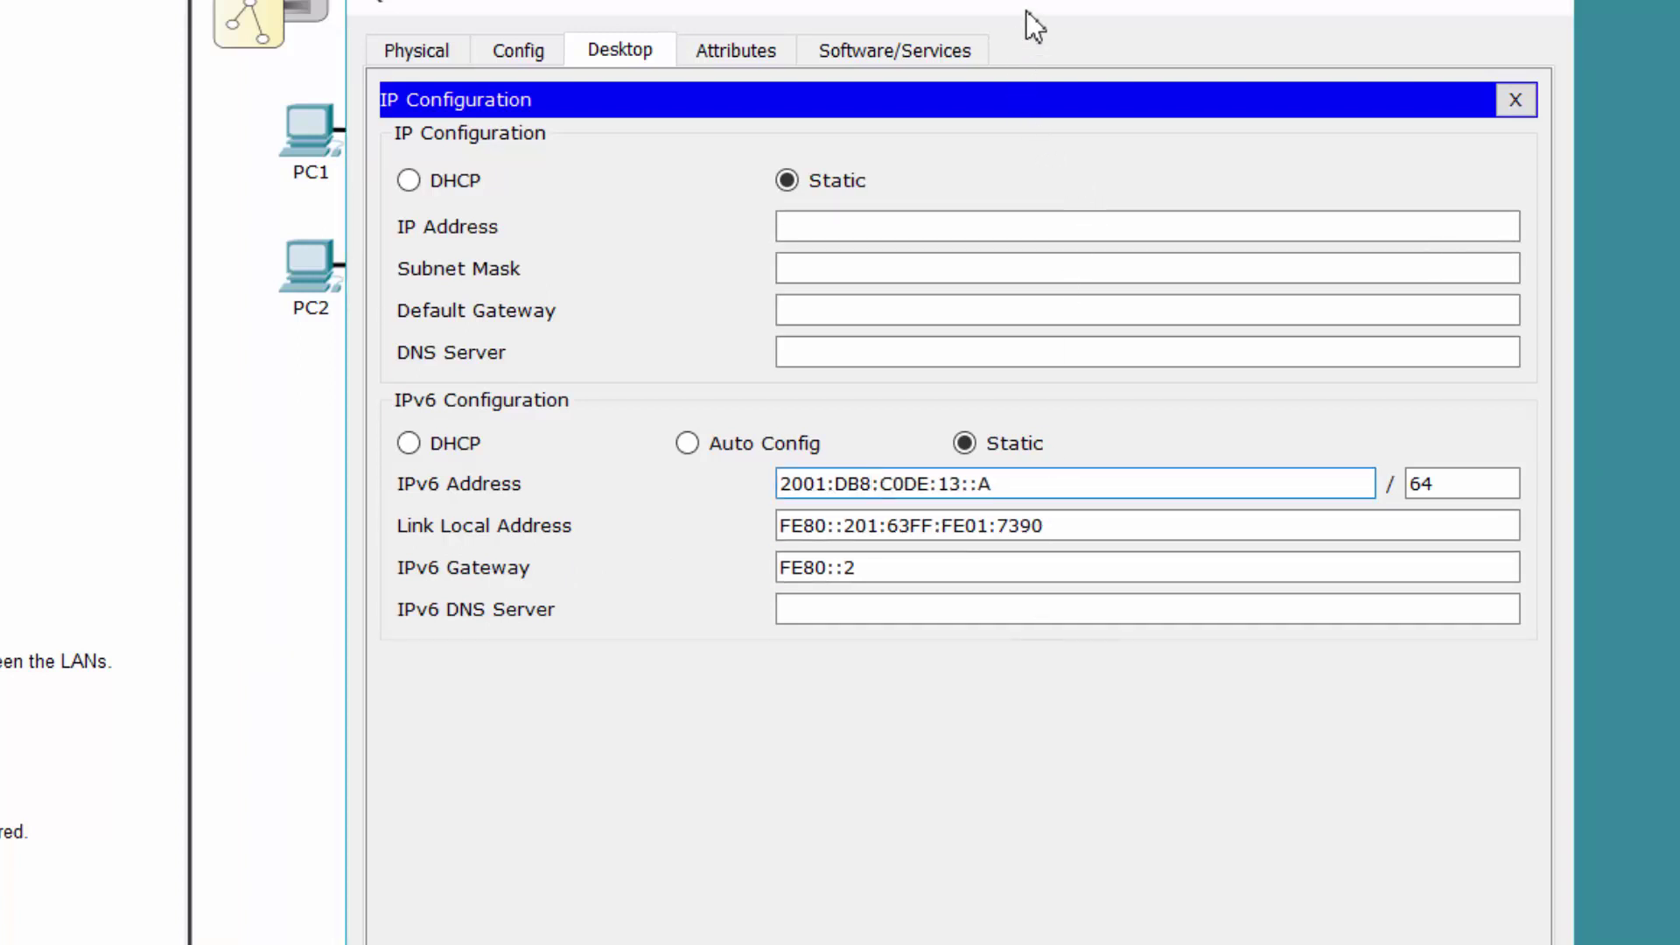
{"action": "left_click_drag", "start_coordinate": [1026, 11], "coordinate": [931, 25]}
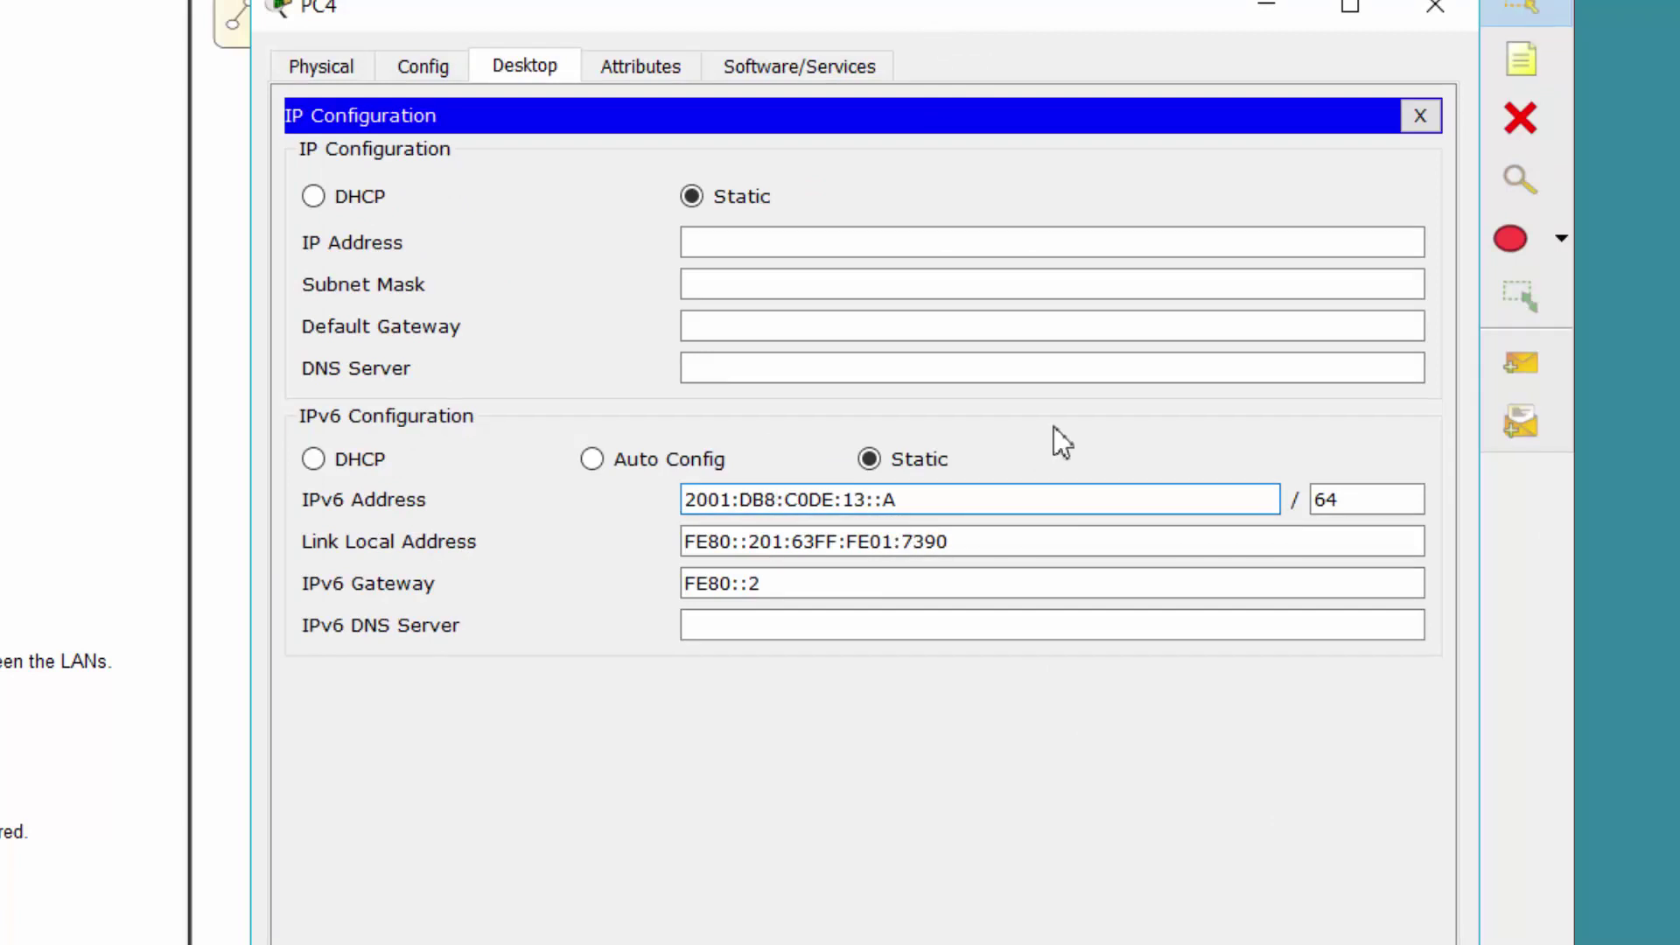
{"action": "left_click", "coordinate": [1435, 7]}
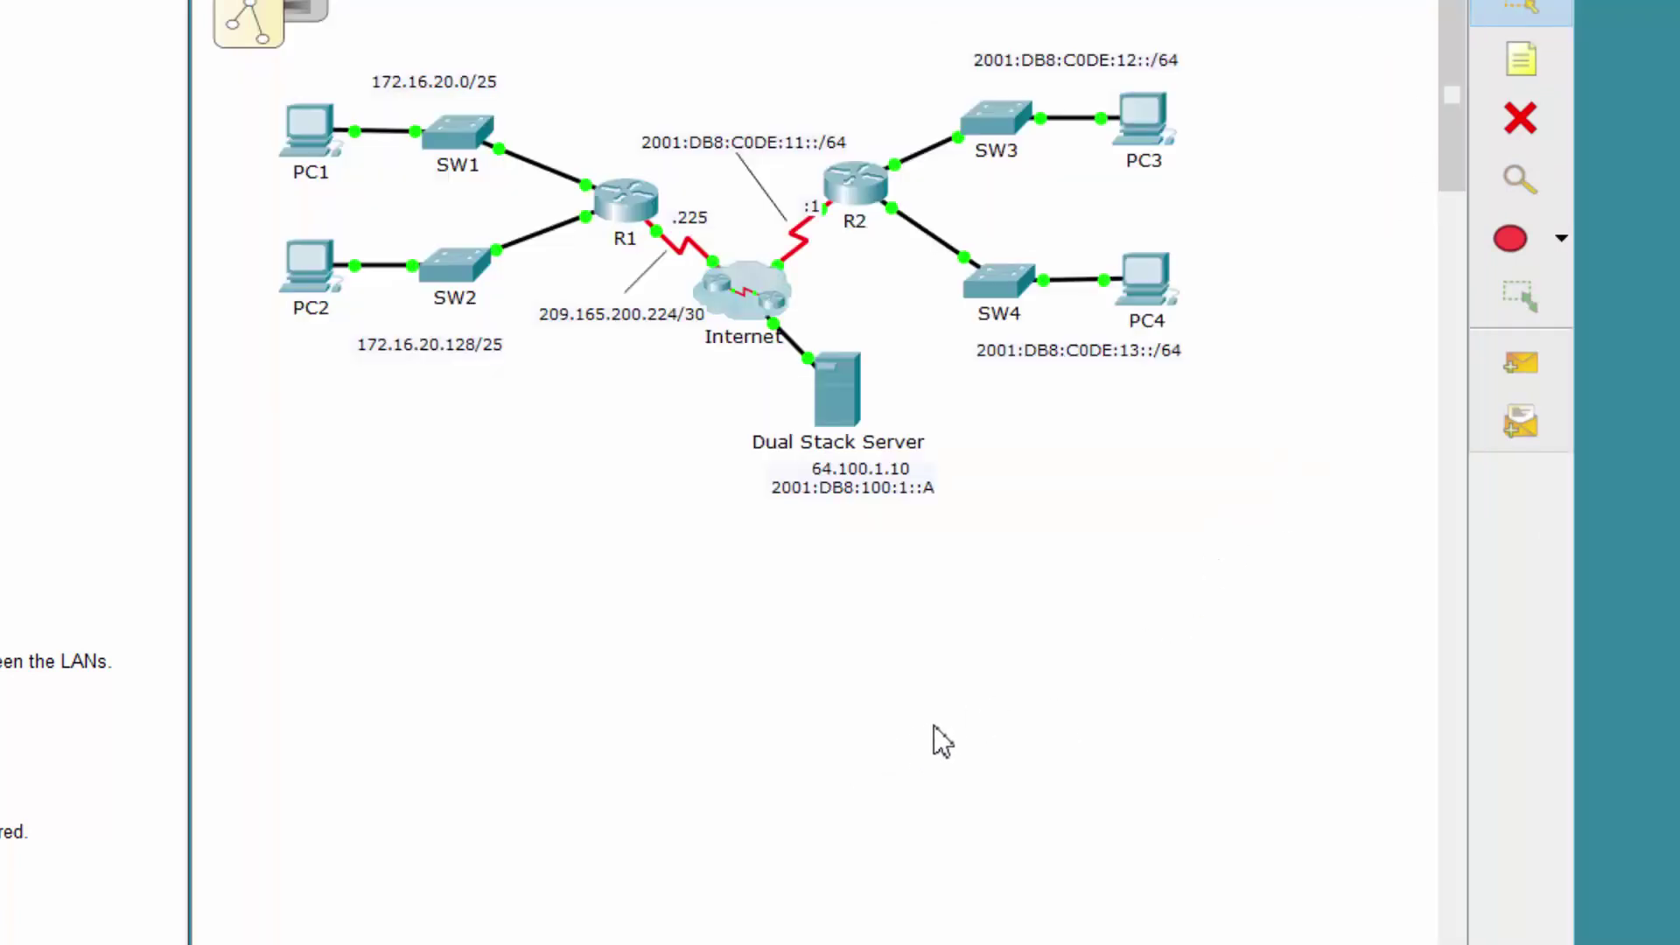
Step: From PC3's command prompt, ping PC4 at 2001:db8:c0de:13::a and get 4/4 replies
{"action": "left_click", "coordinate": [1157, 130]}
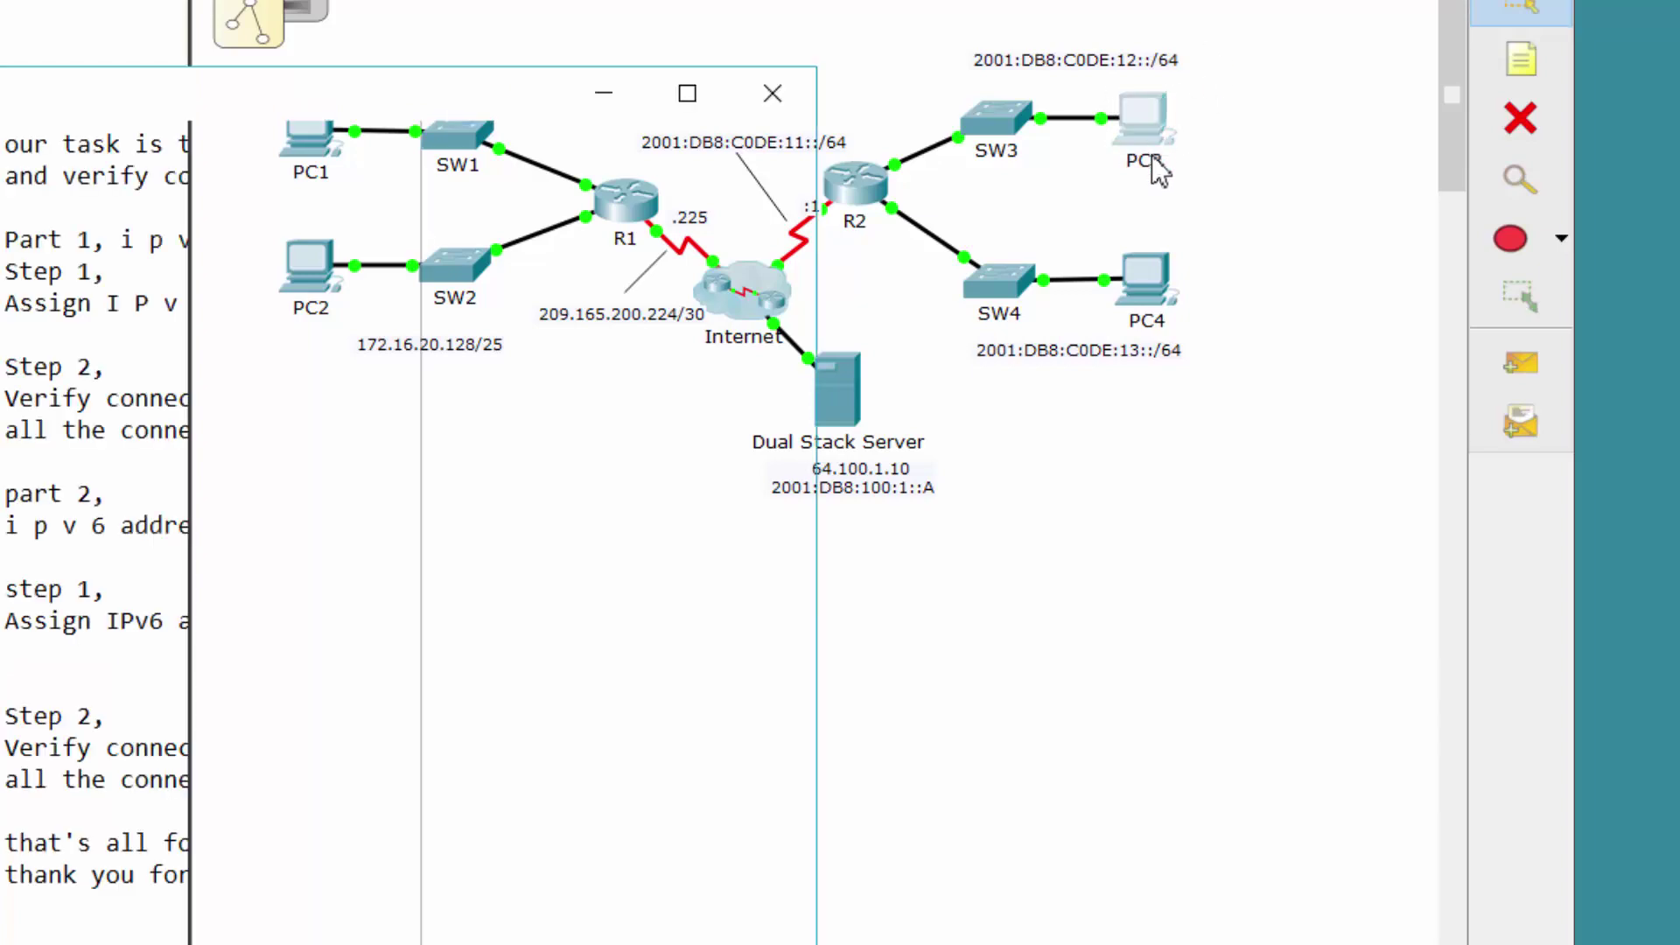
{"action": "left_click_drag", "start_coordinate": [330, 108], "coordinate": [954, 5]}
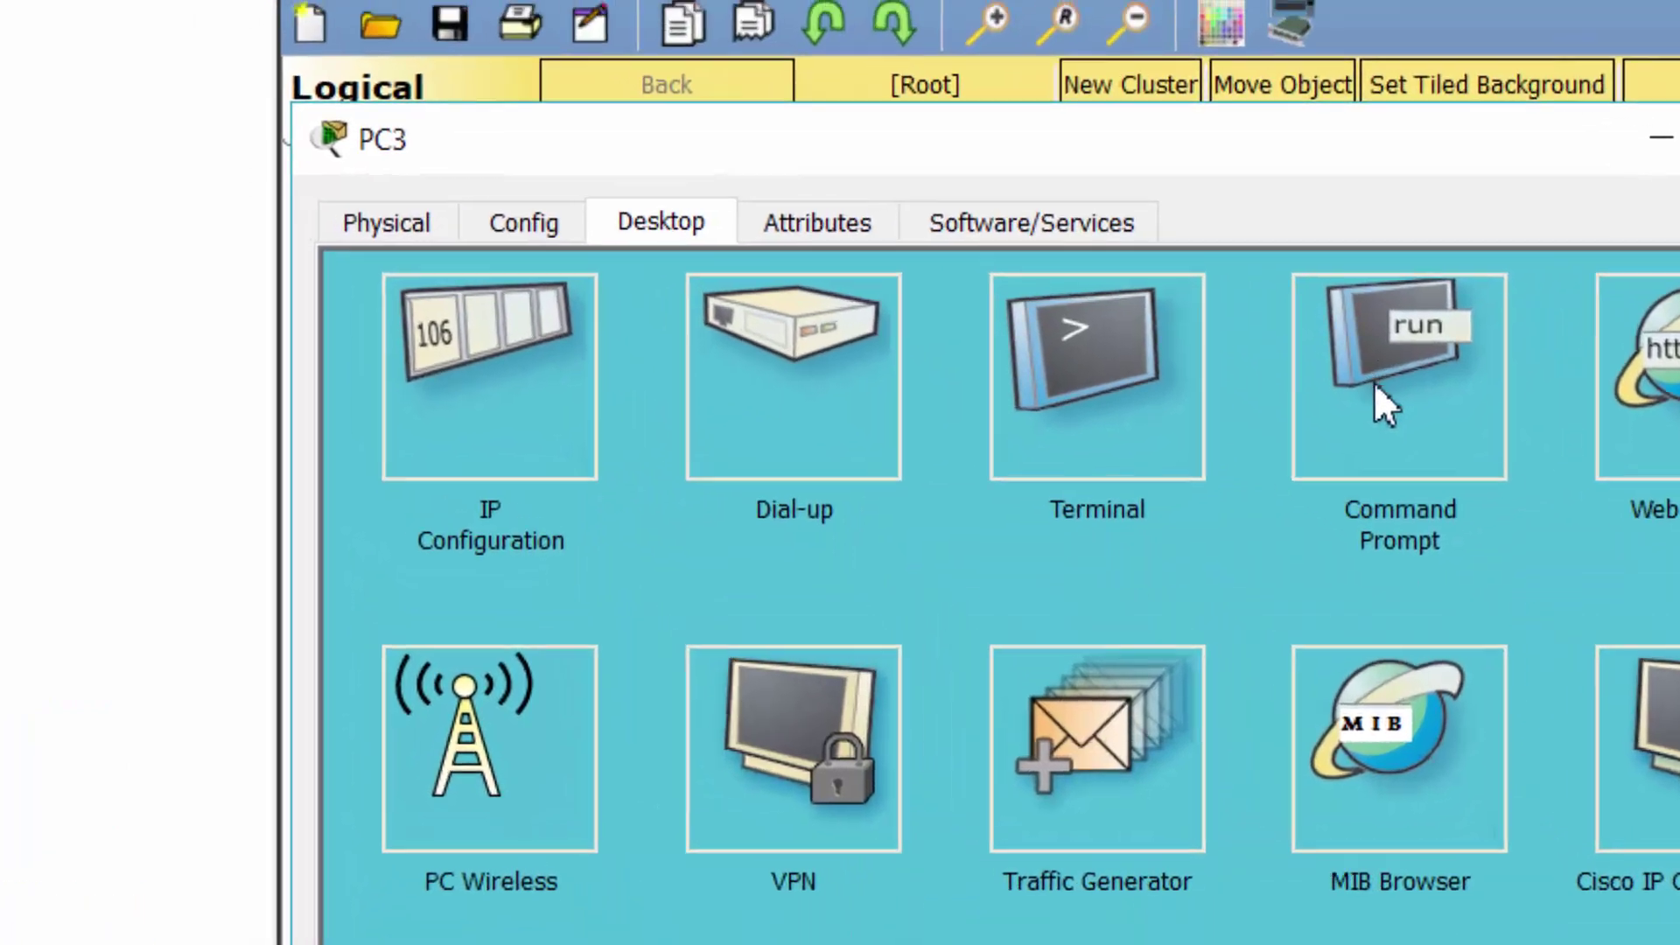
{"action": "left_click", "coordinate": [1020, 153]}
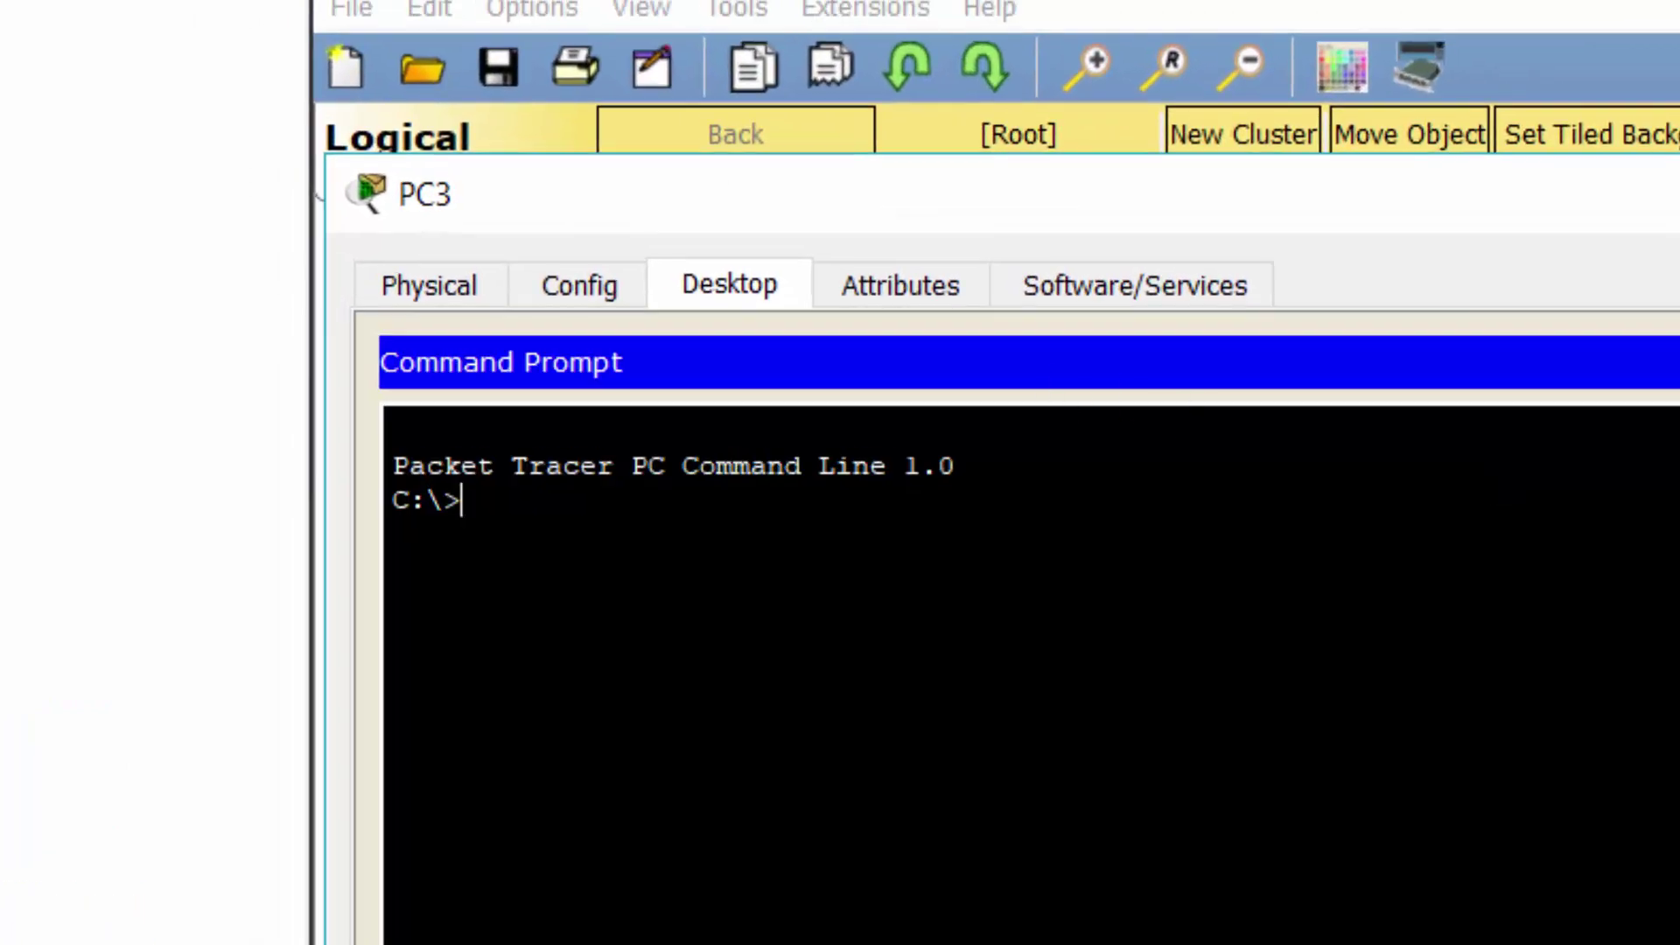
{"action": "type", "text": "ping 200"}
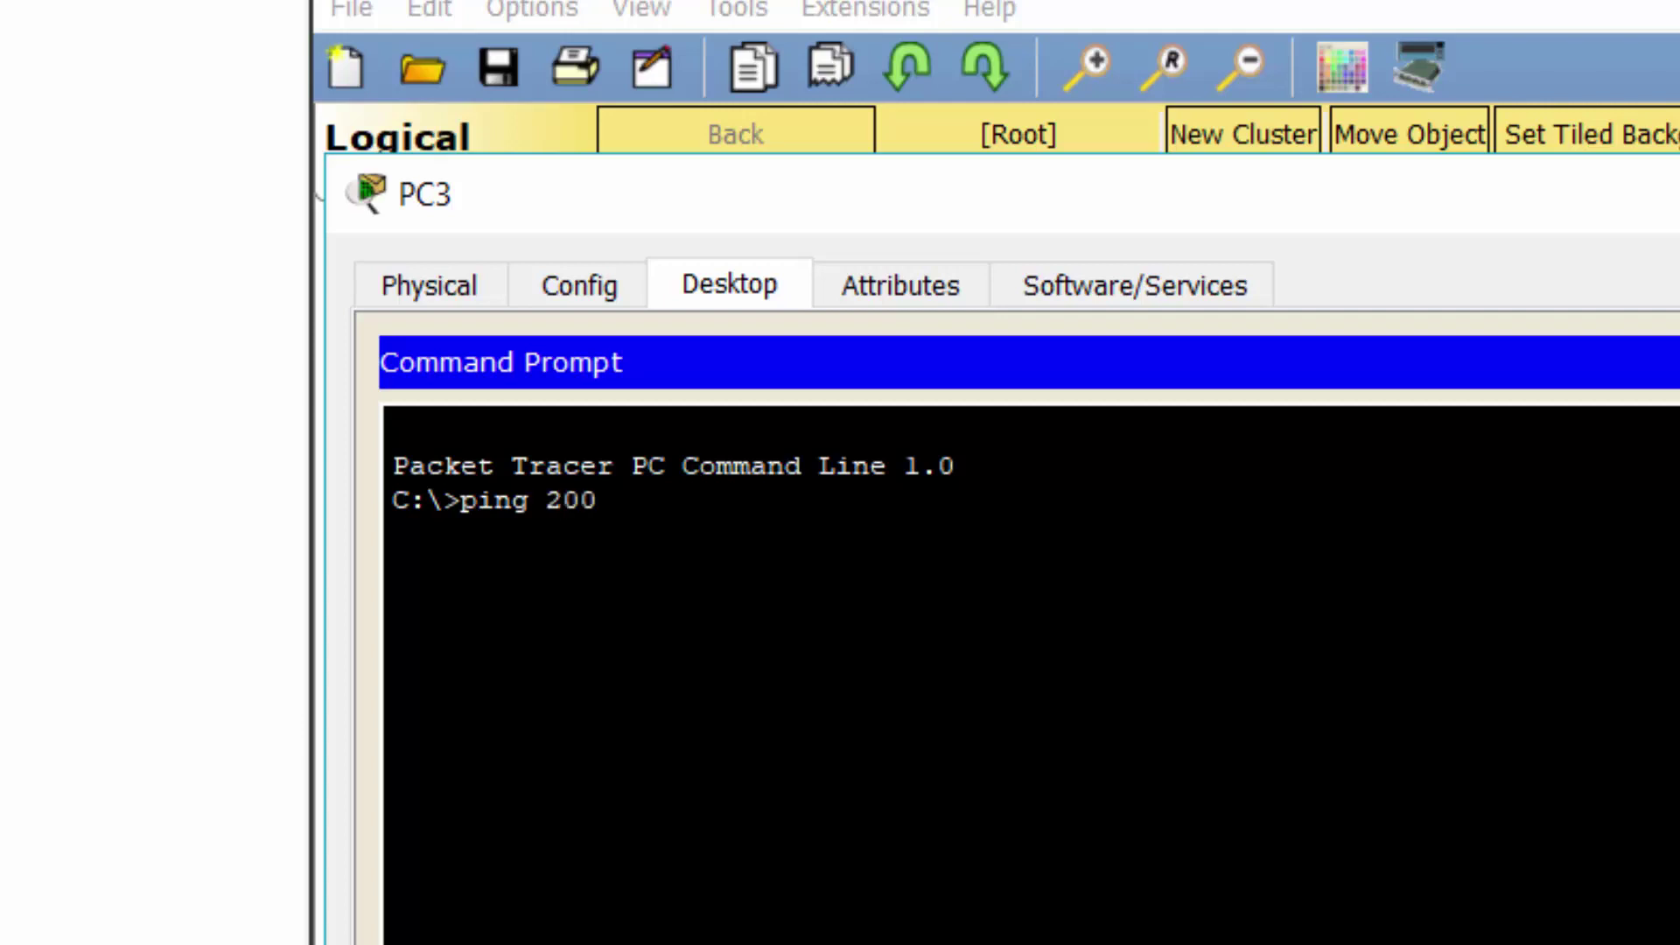
{"action": "type", "text": "1:db8:c"}
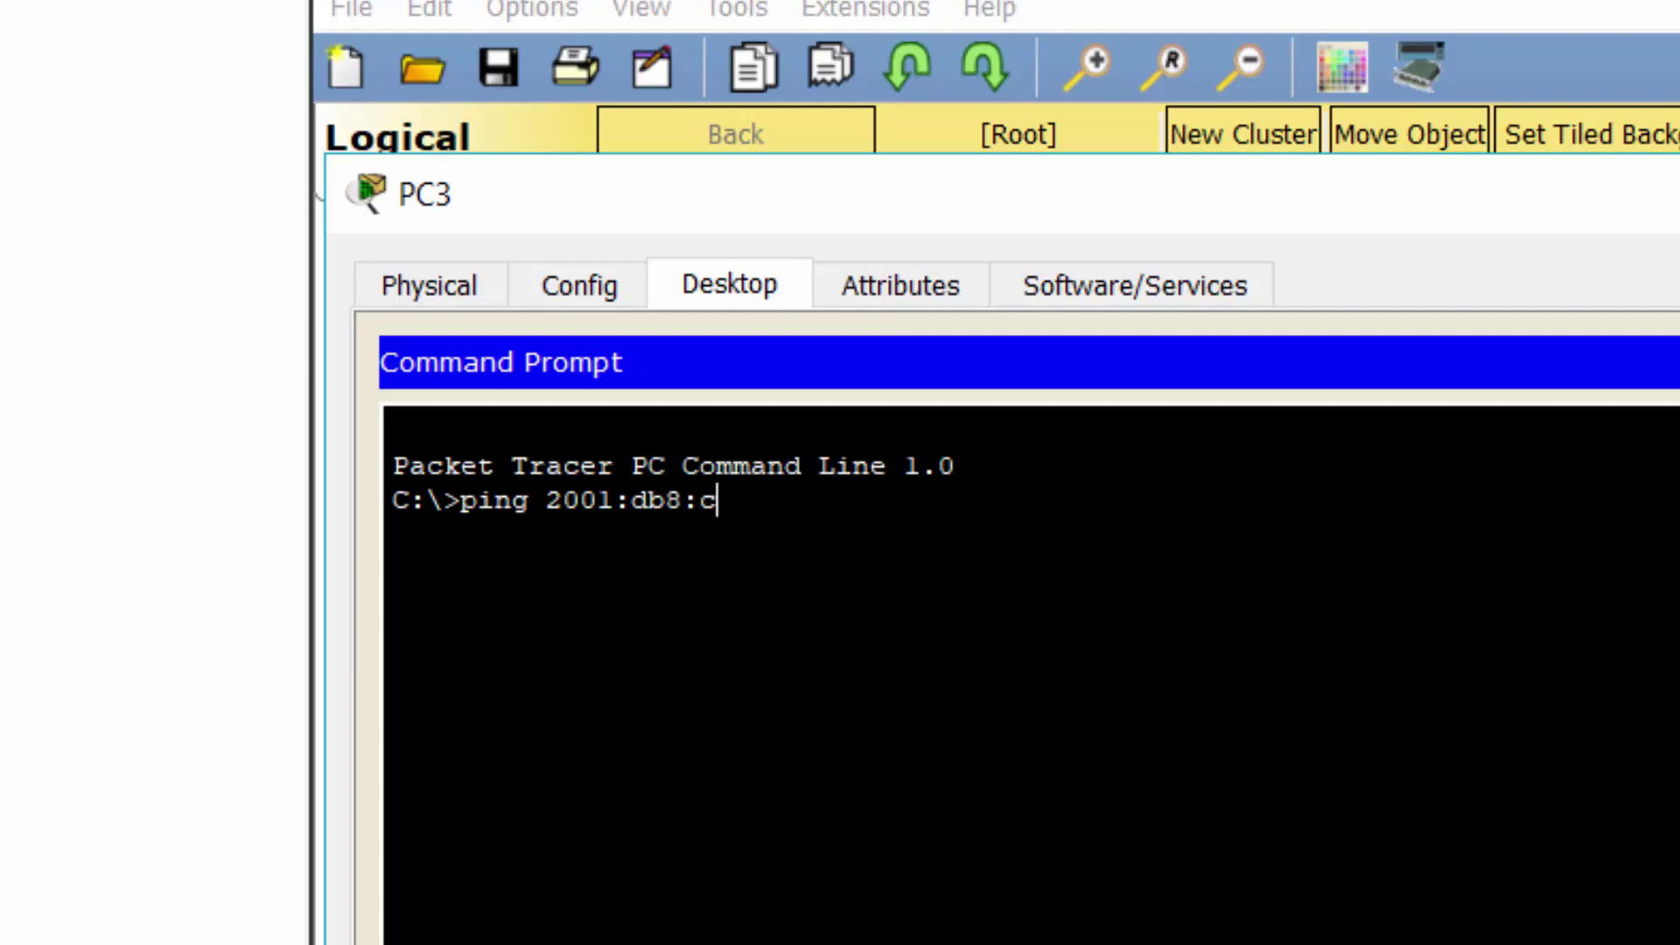
{"action": "type", "text": "0de:13::a"}
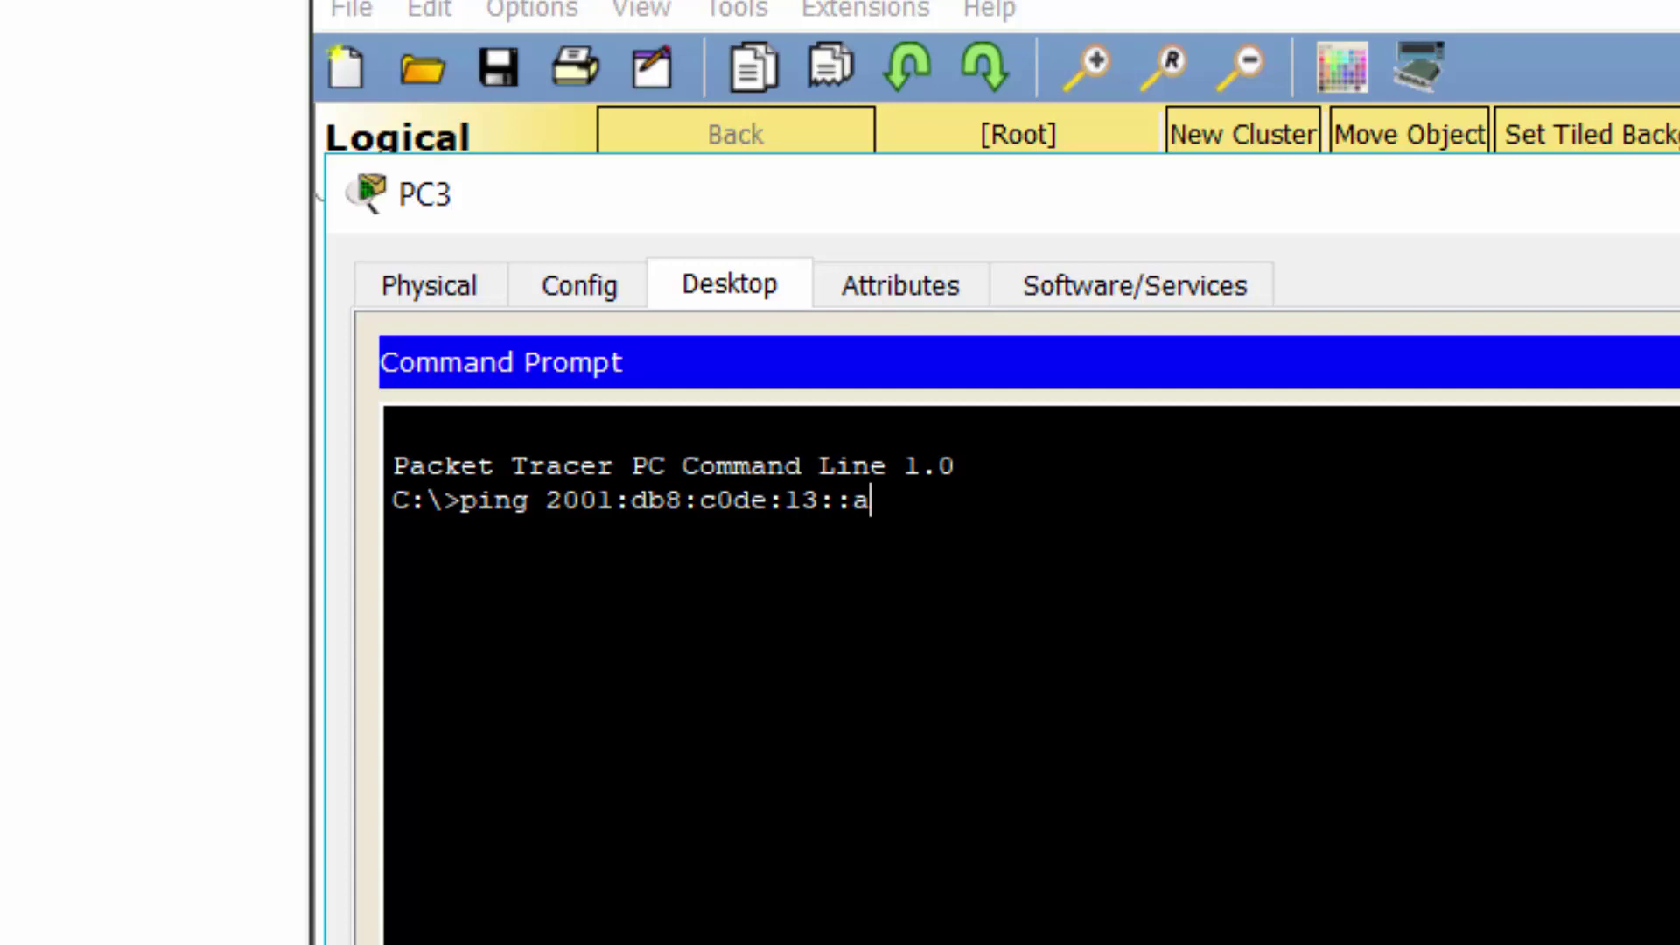
{"action": "key", "text": "Return"}
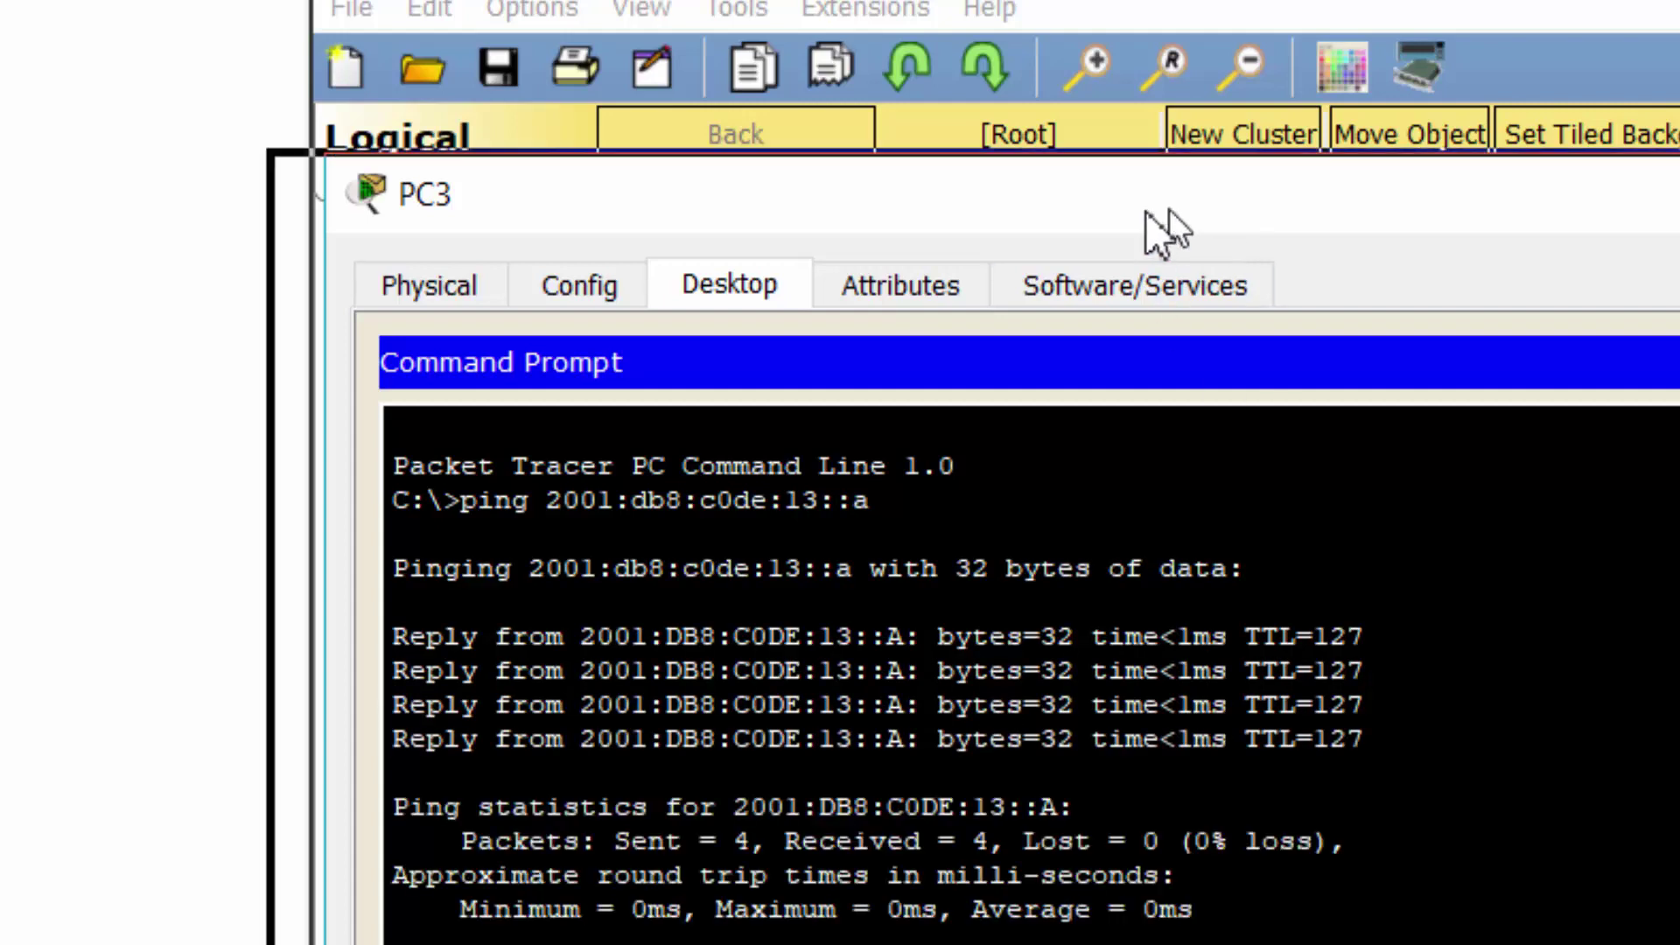
Step: Ping the Dual Stack Server at 2001:db8:100:1::a from PC3 and confirm it replies
{"action": "left_click_drag", "start_coordinate": [1164, 232], "coordinate": [0, 176]}
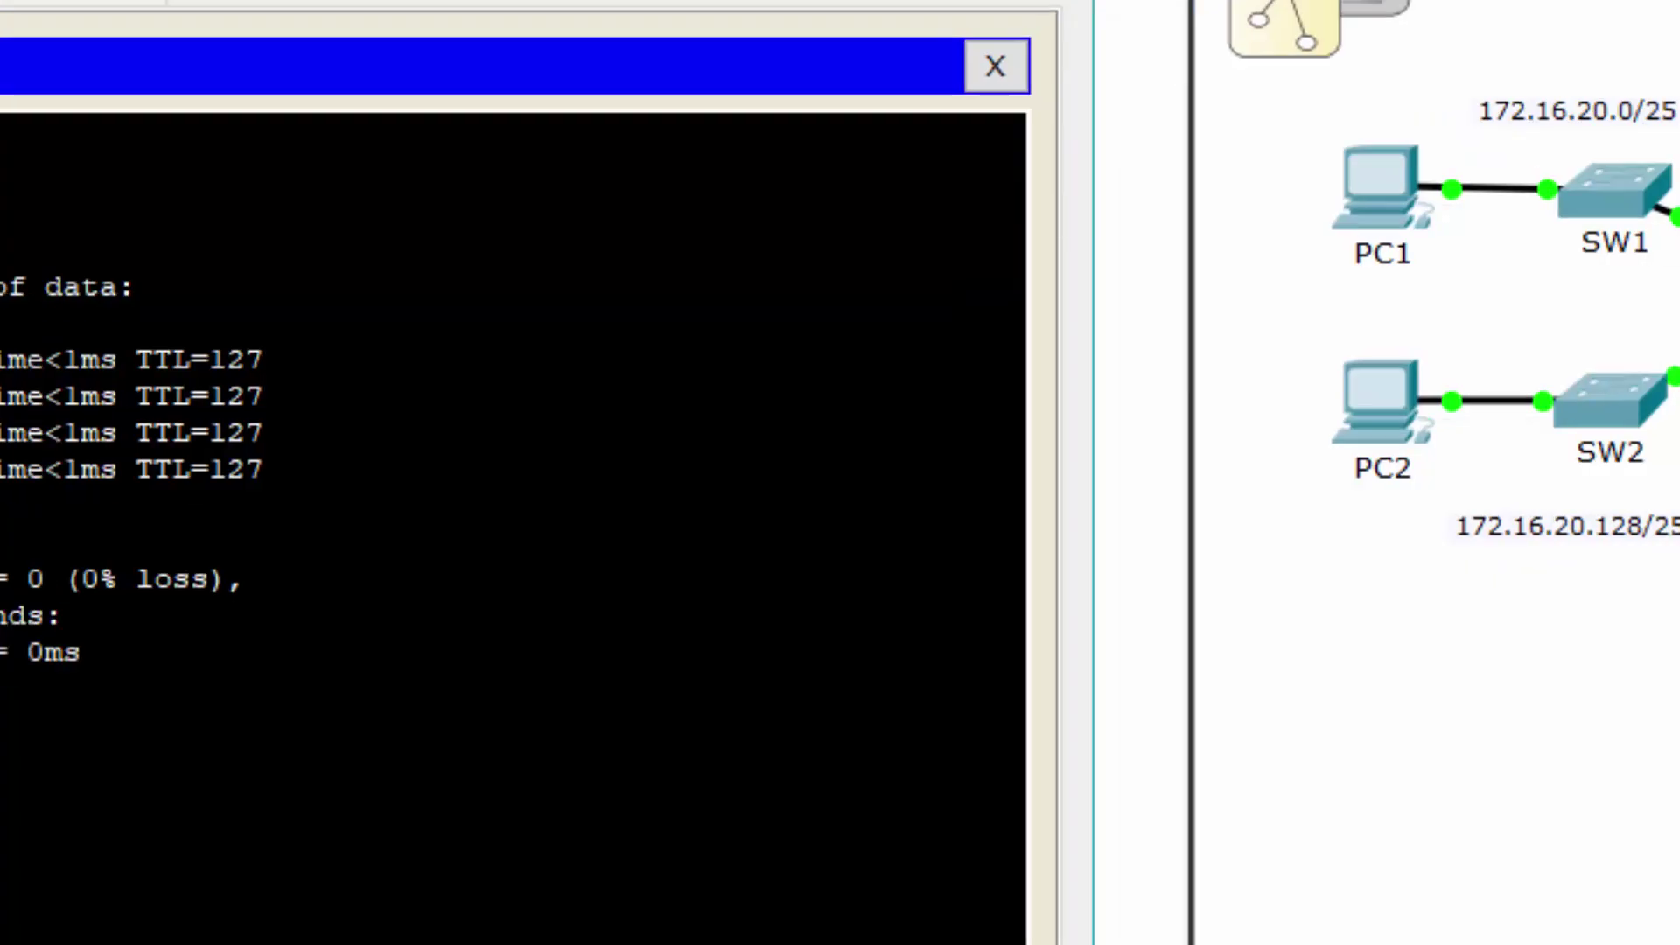
{"action": "type", "text": "ping "}
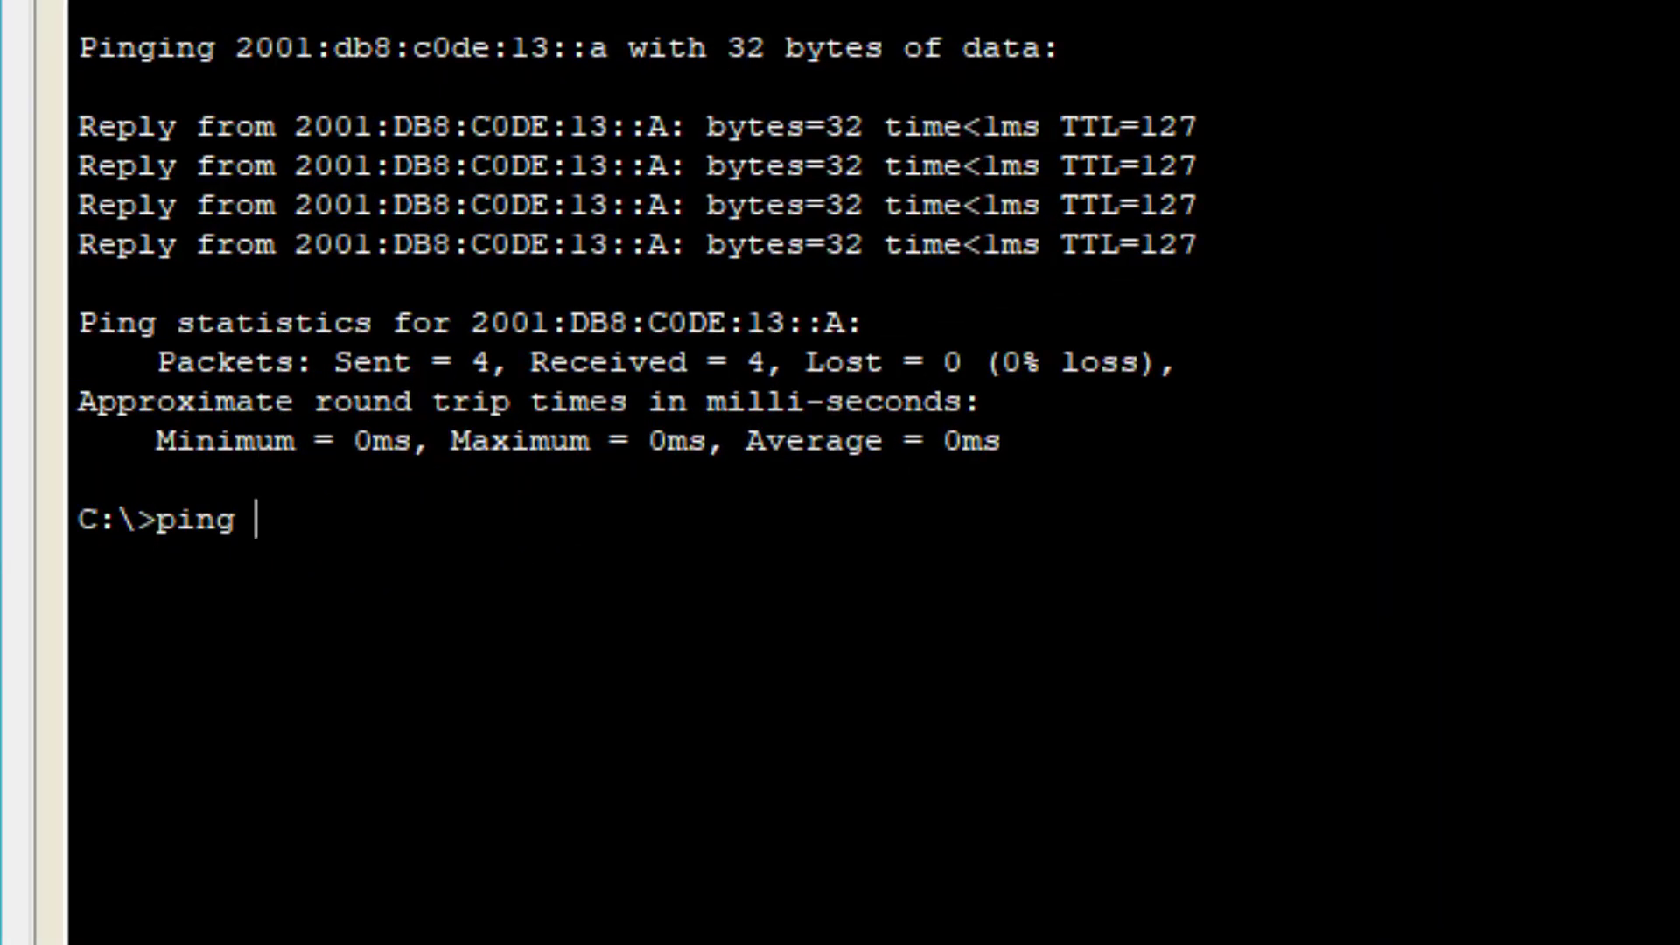
{"action": "type", "text": "2001:"}
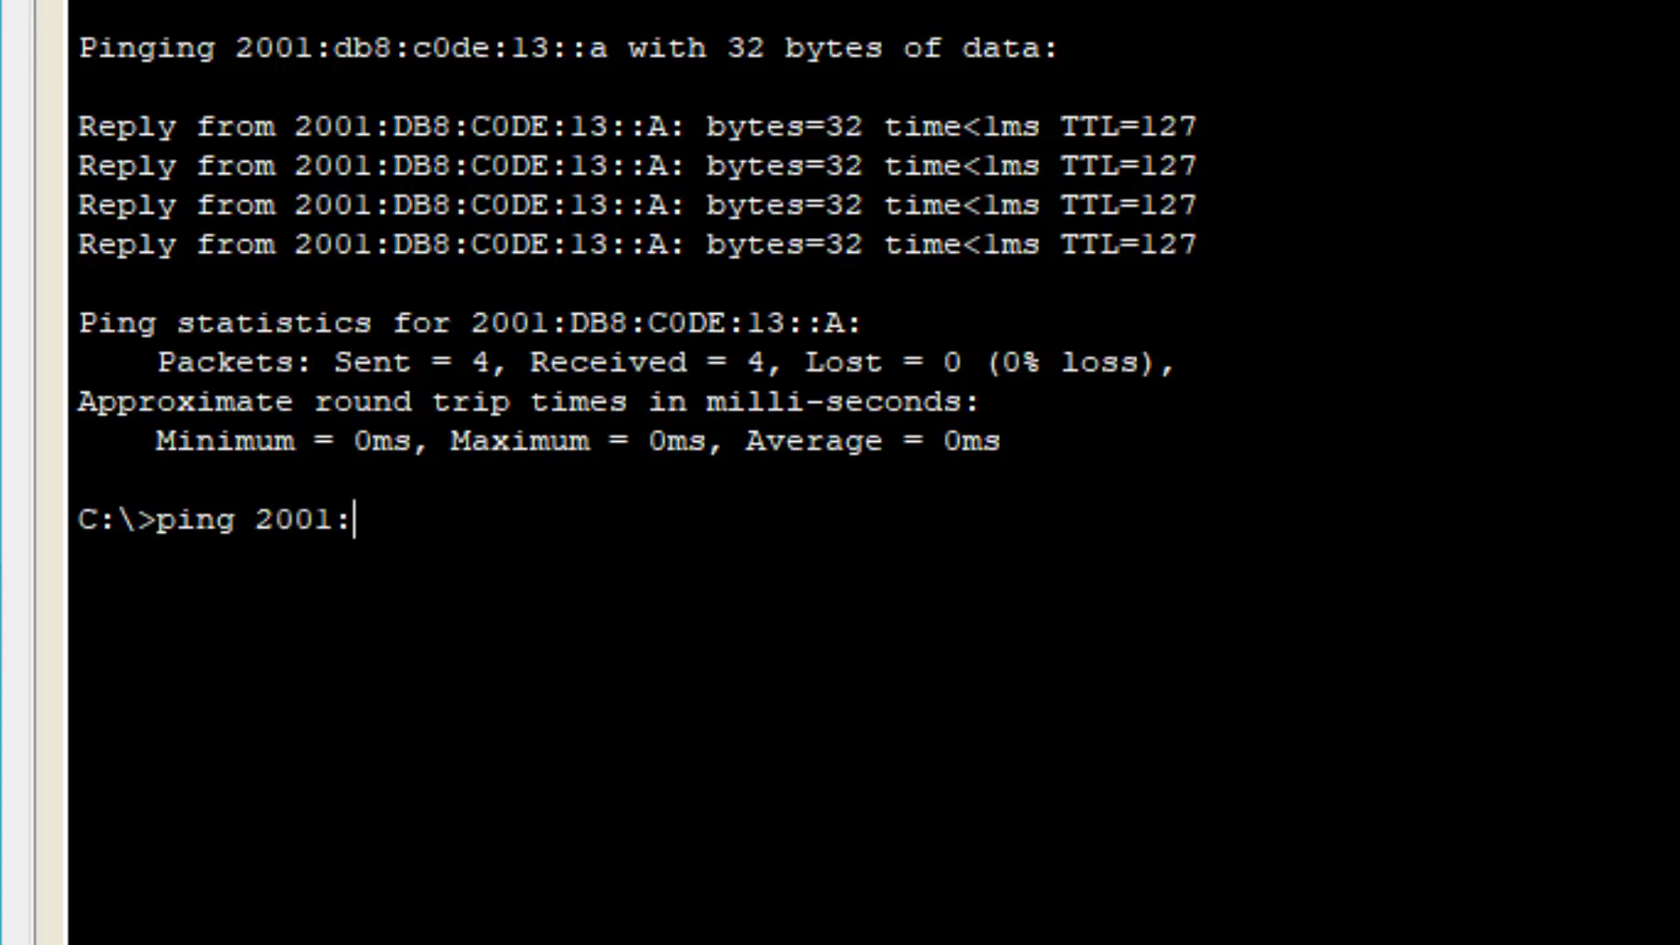
{"action": "type", "text": "db8:100:"}
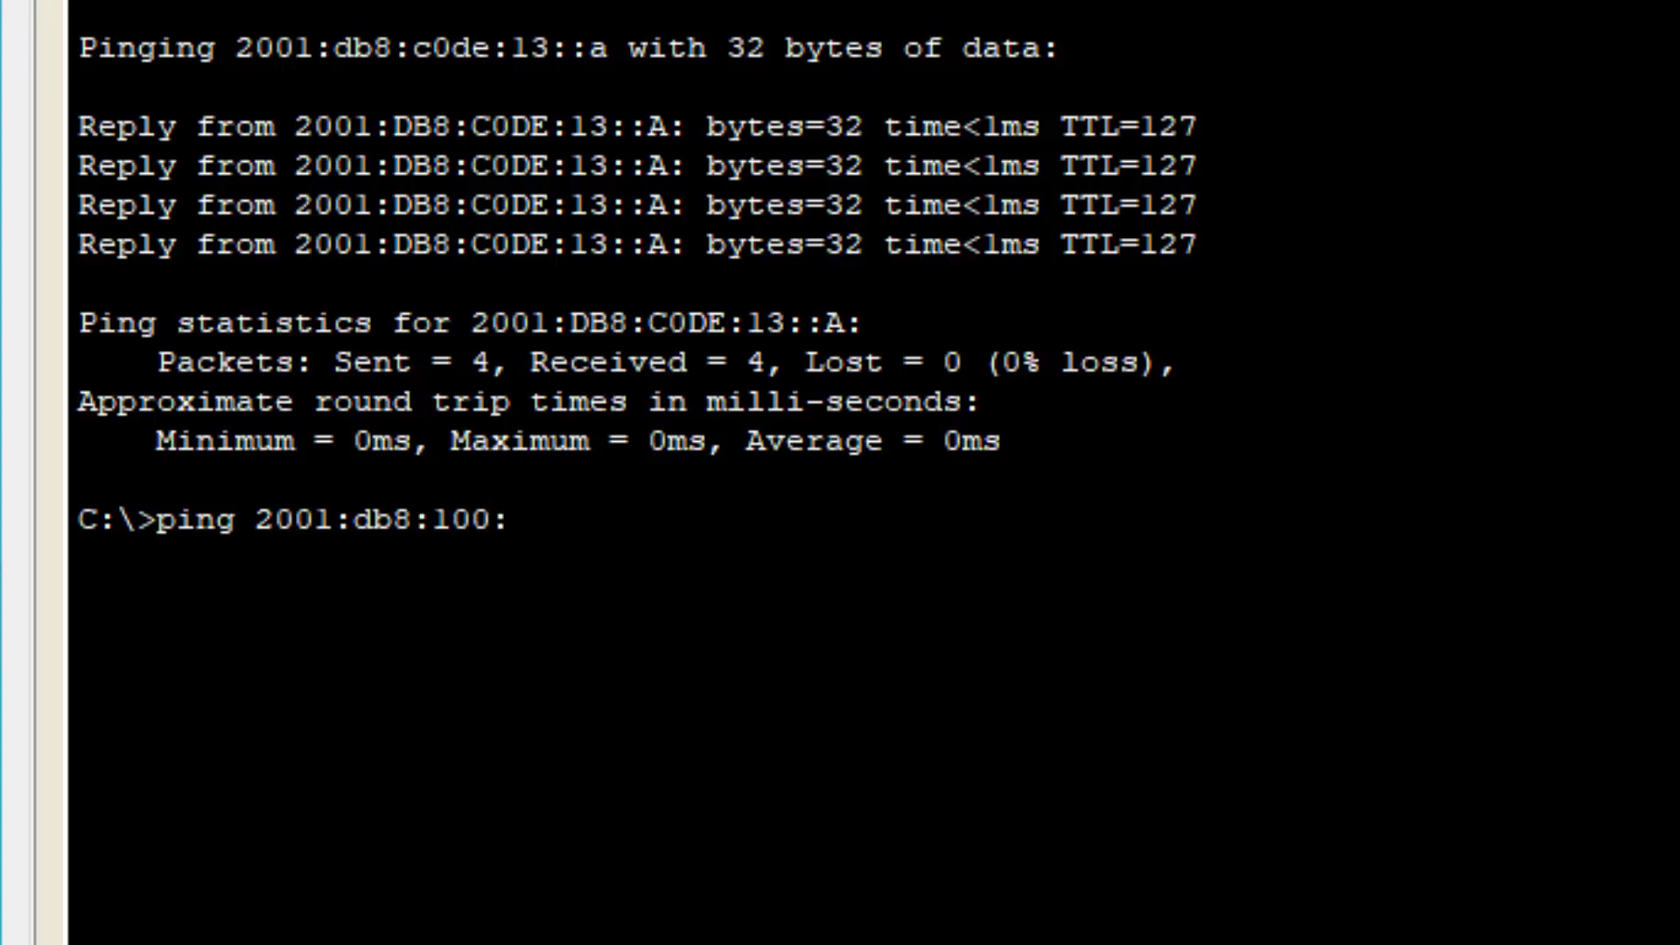
{"action": "type", "text": "1::a"}
{"action": "key", "text": "Return"}
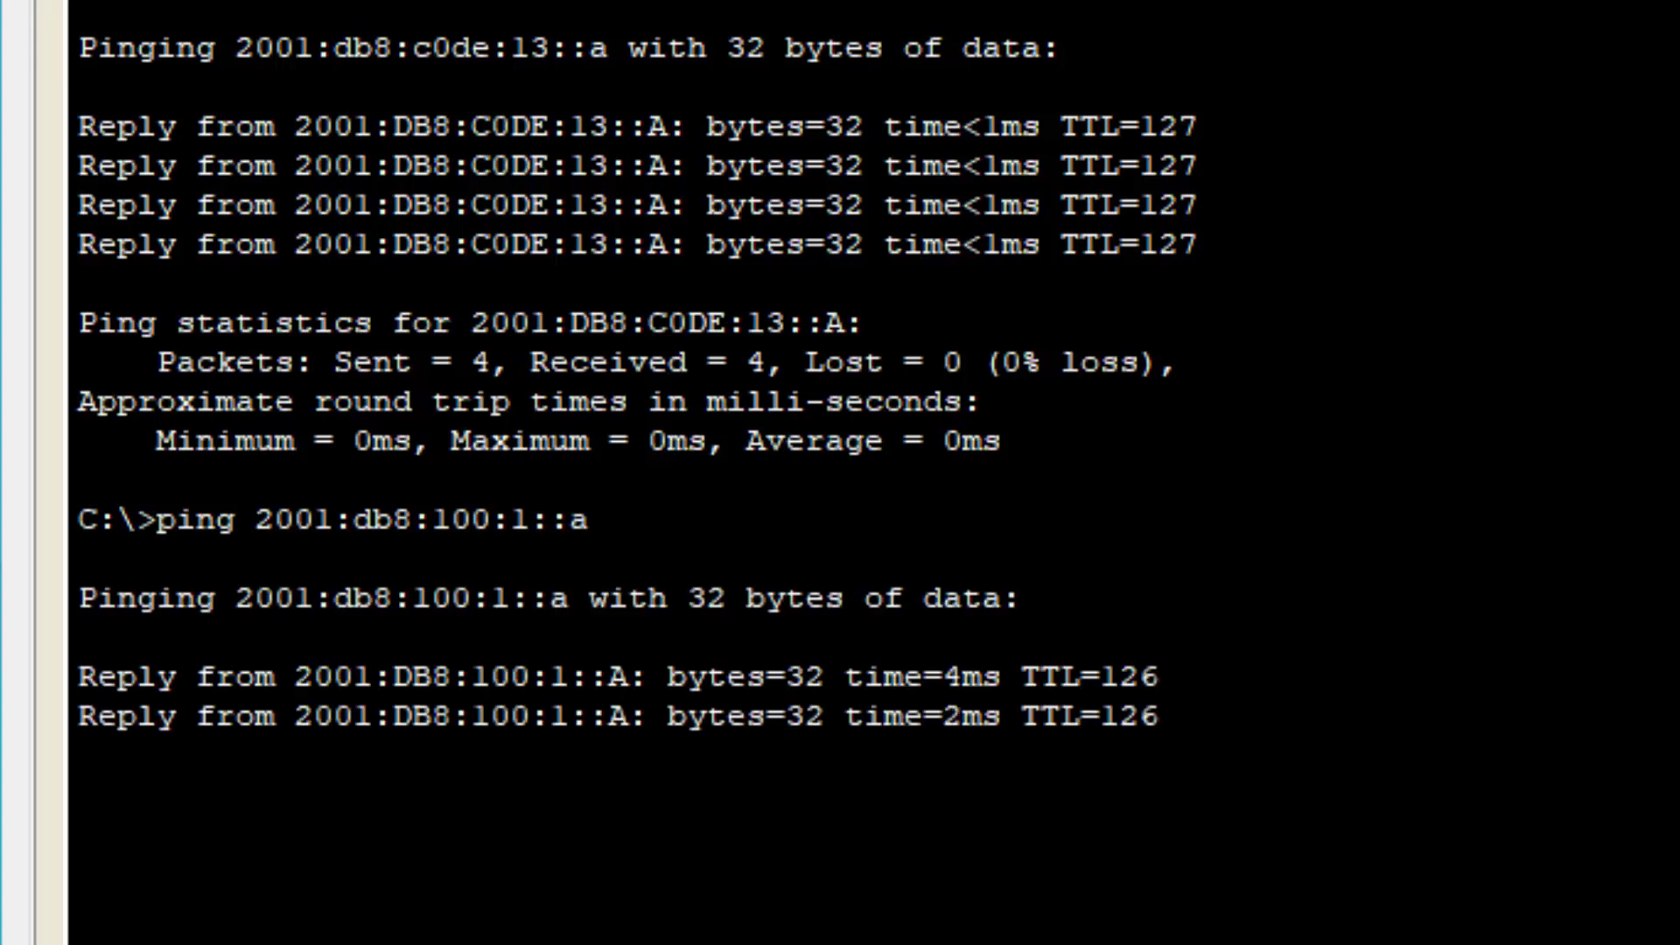